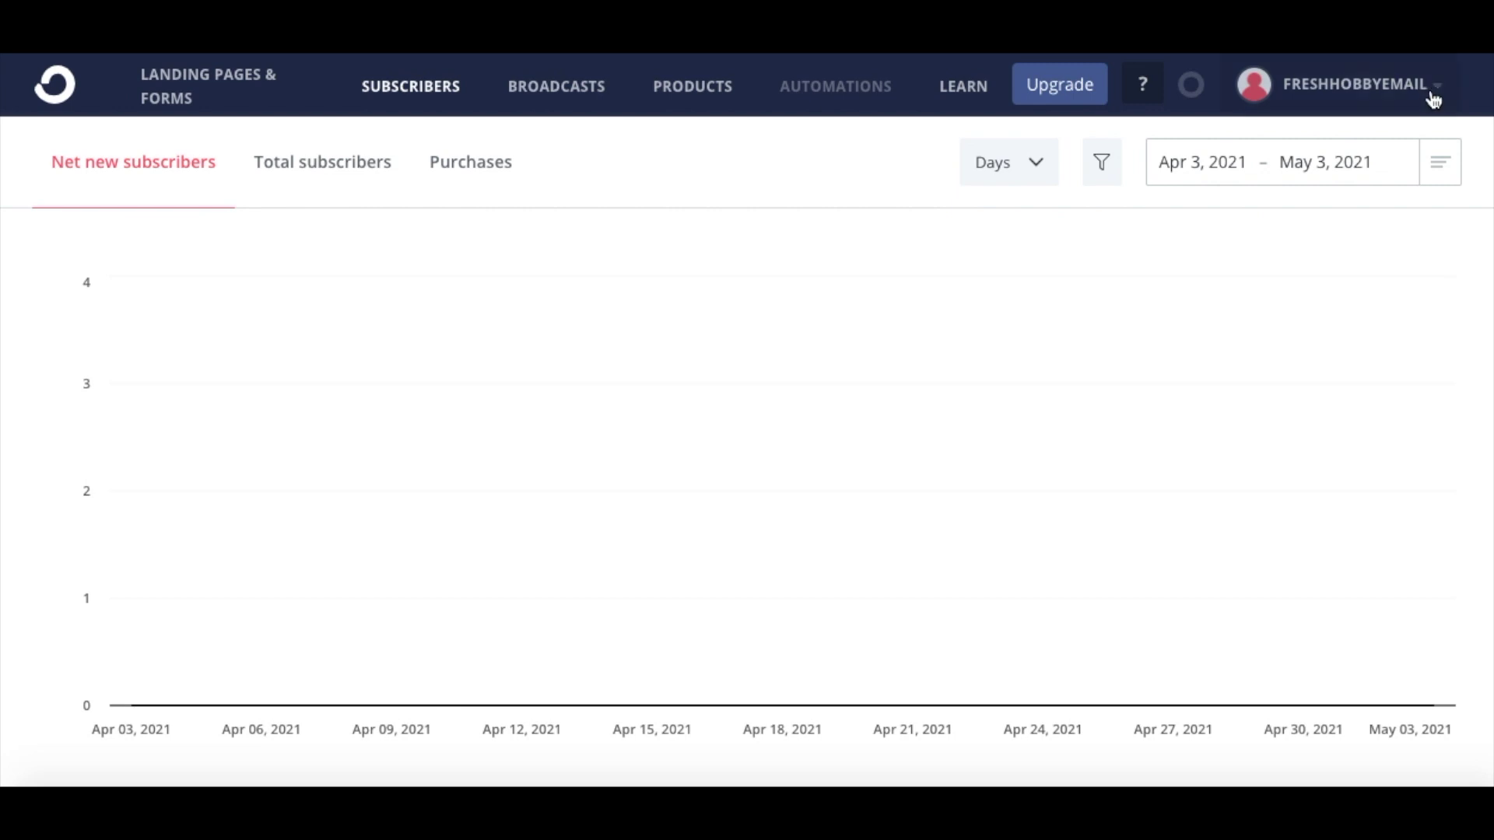
# Show the Landing Pages & Forms overview and scroll through its 8 cards with visitor and subscriber stats.
pyautogui.click(196, 93)
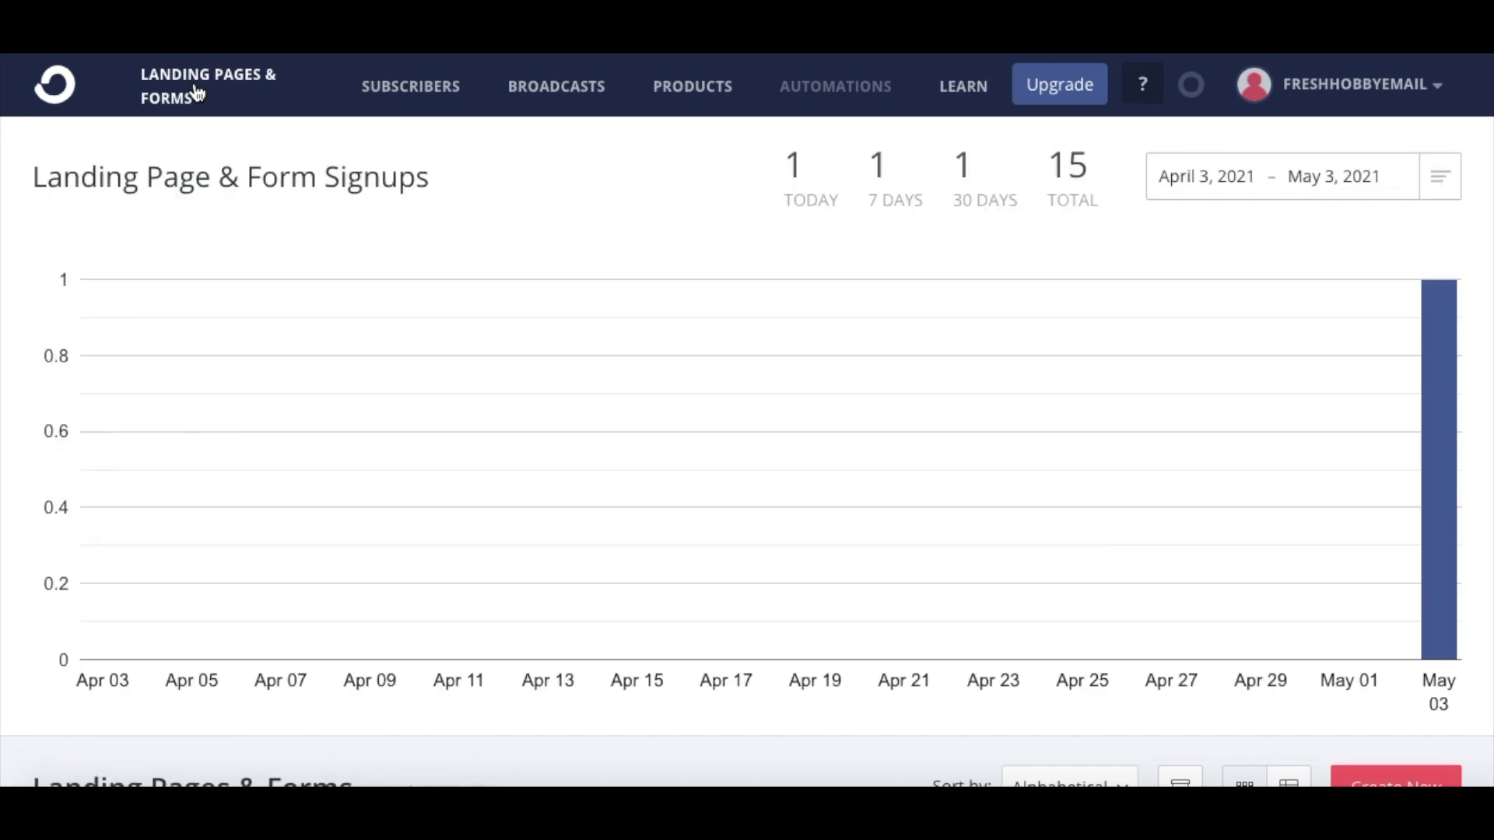
pyautogui.scroll(-7, 525, 312)
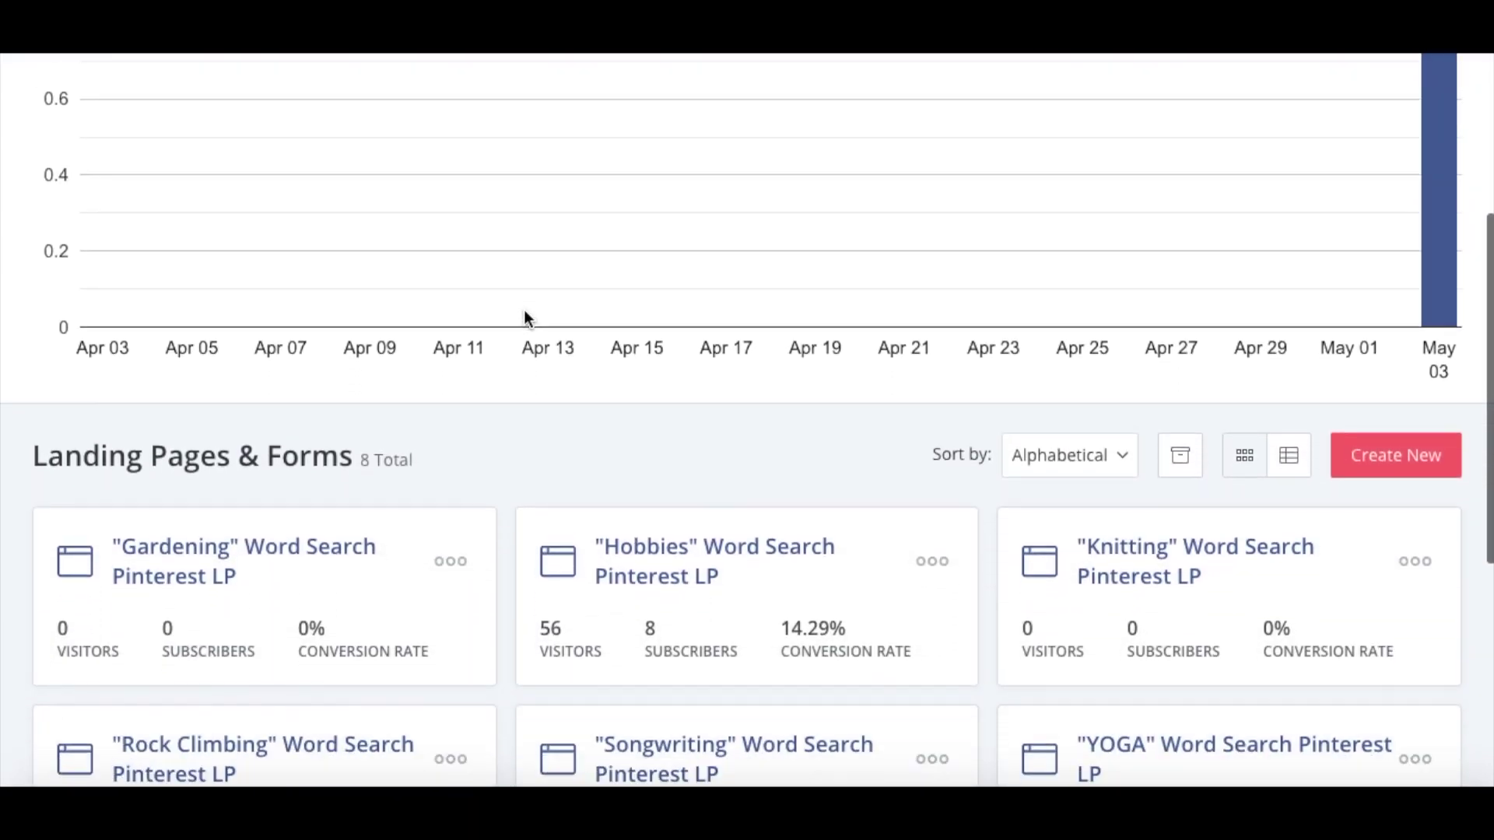
pyautogui.scroll(-3, 524, 311)
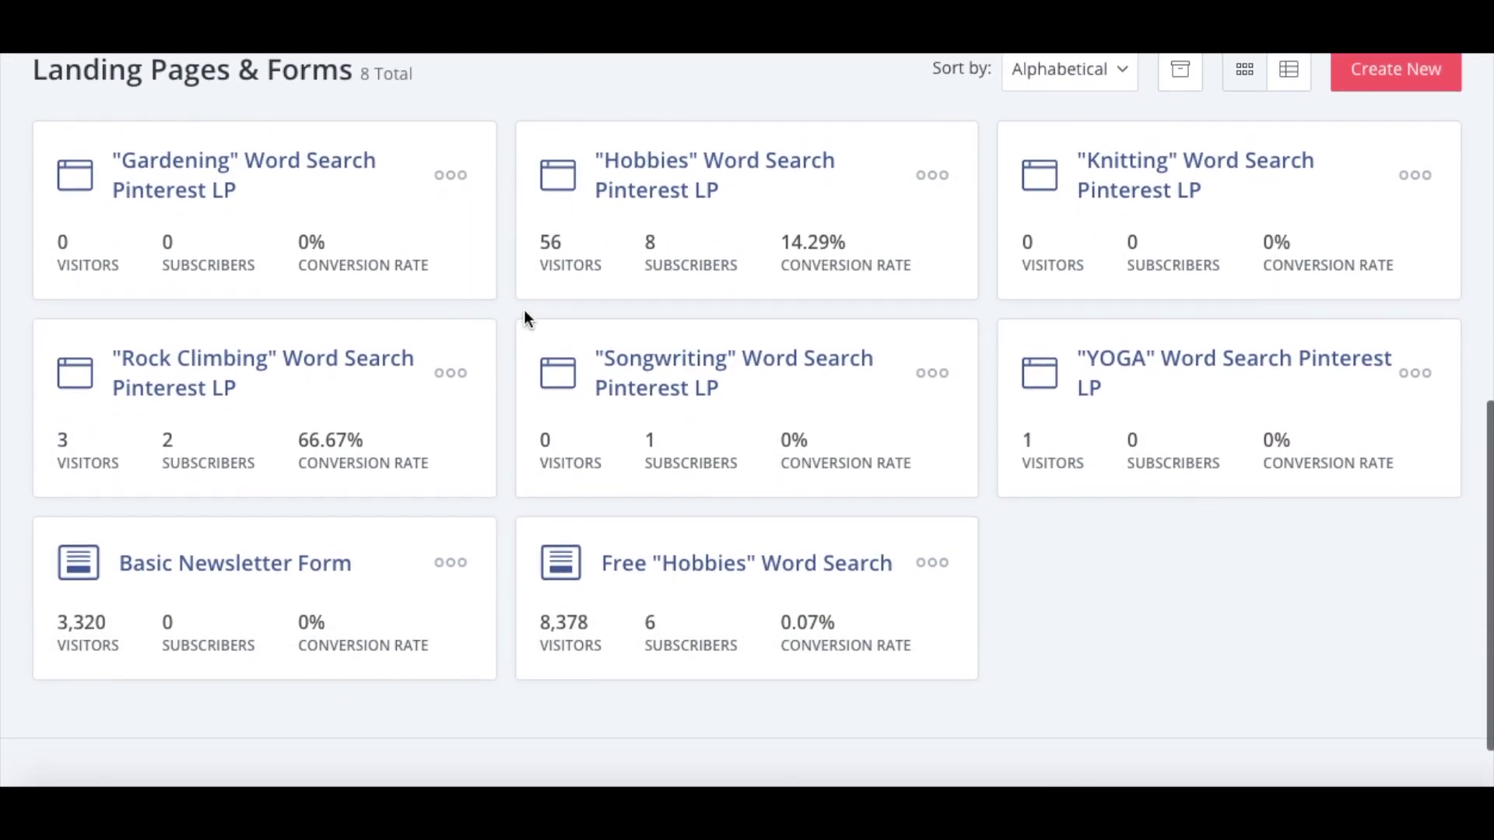
pyautogui.scroll(1, 524, 315)
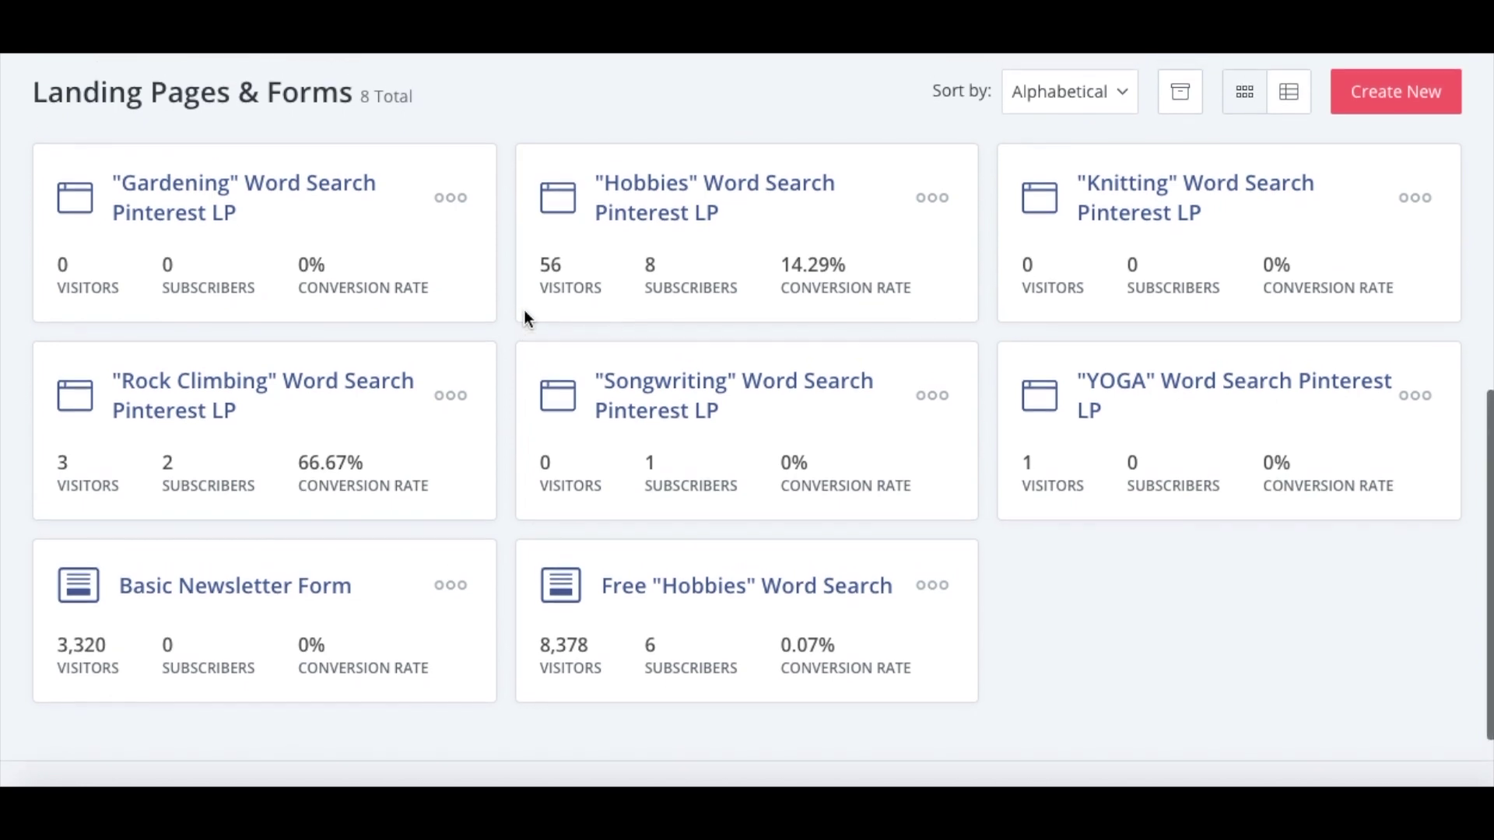
# Duplicate the Songwriting Word Search Pinterest LP and look over the copy in the editor.
pyautogui.click(934, 405)
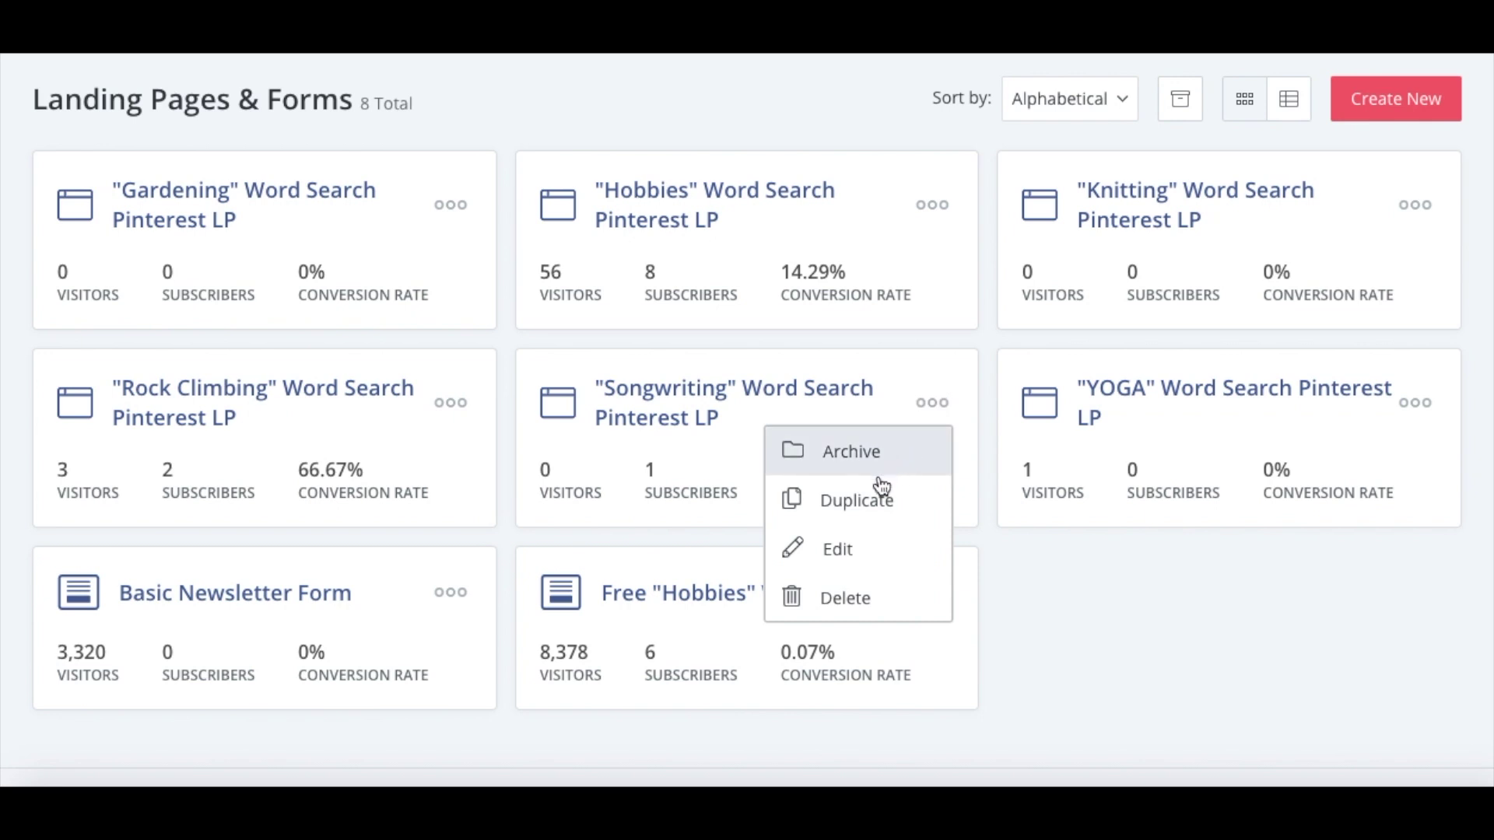
pyautogui.click(875, 507)
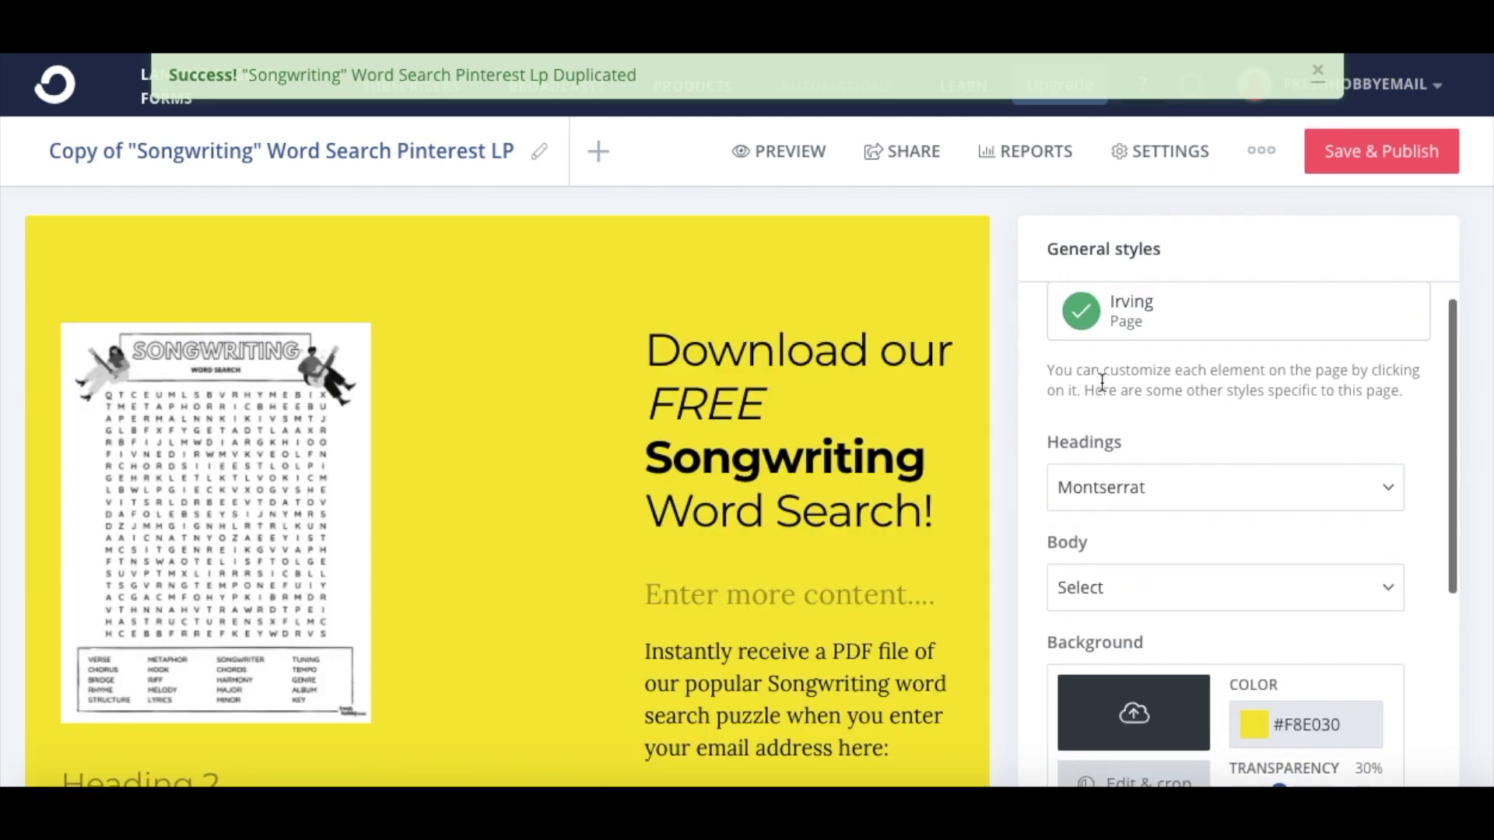
pyautogui.scroll(-3, 1009, 292)
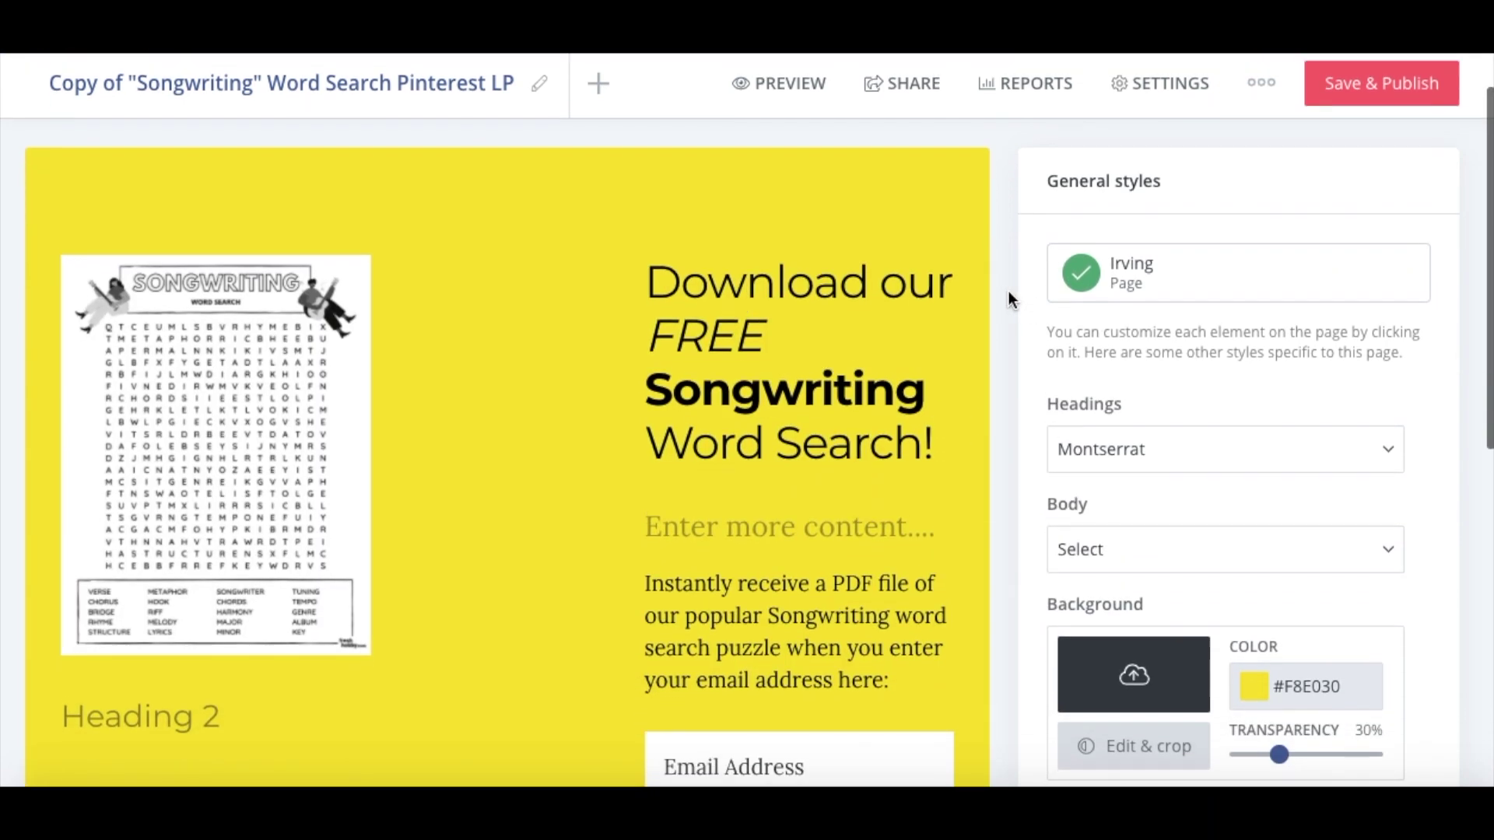
pyautogui.scroll(-2, 1008, 293)
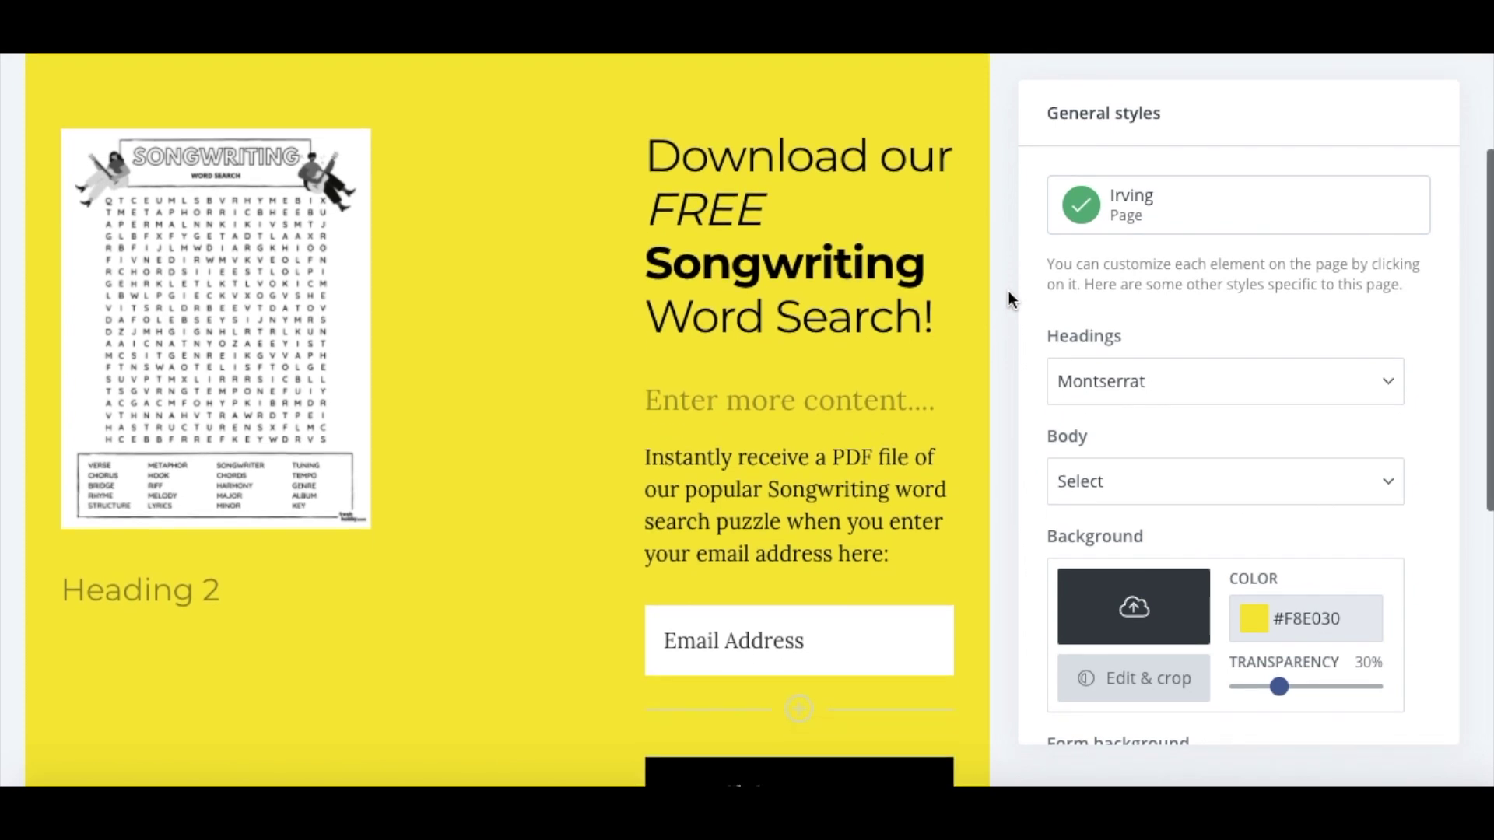
pyautogui.scroll(3, 1007, 291)
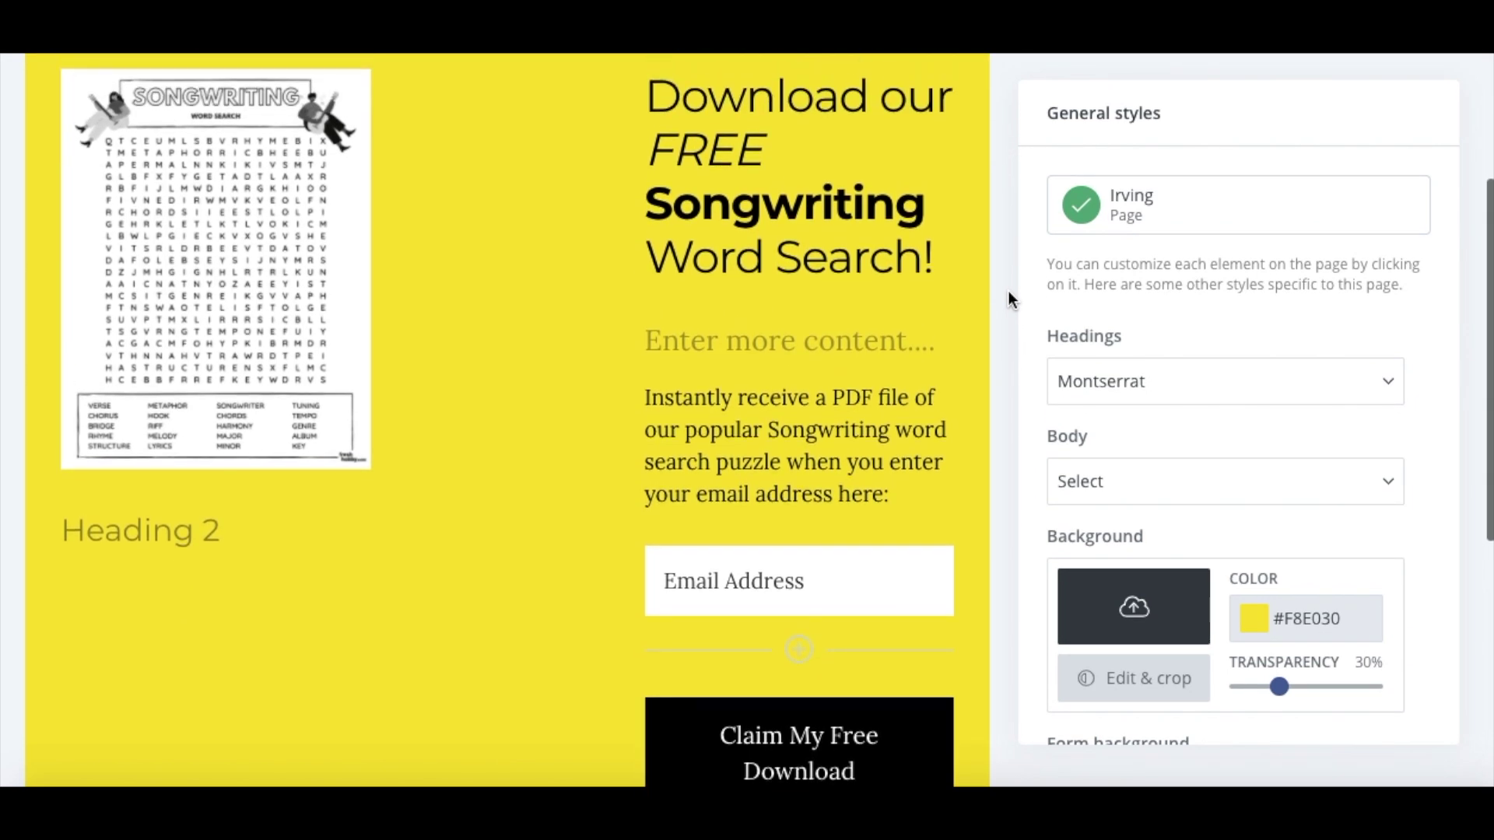
pyautogui.scroll(1, 1009, 293)
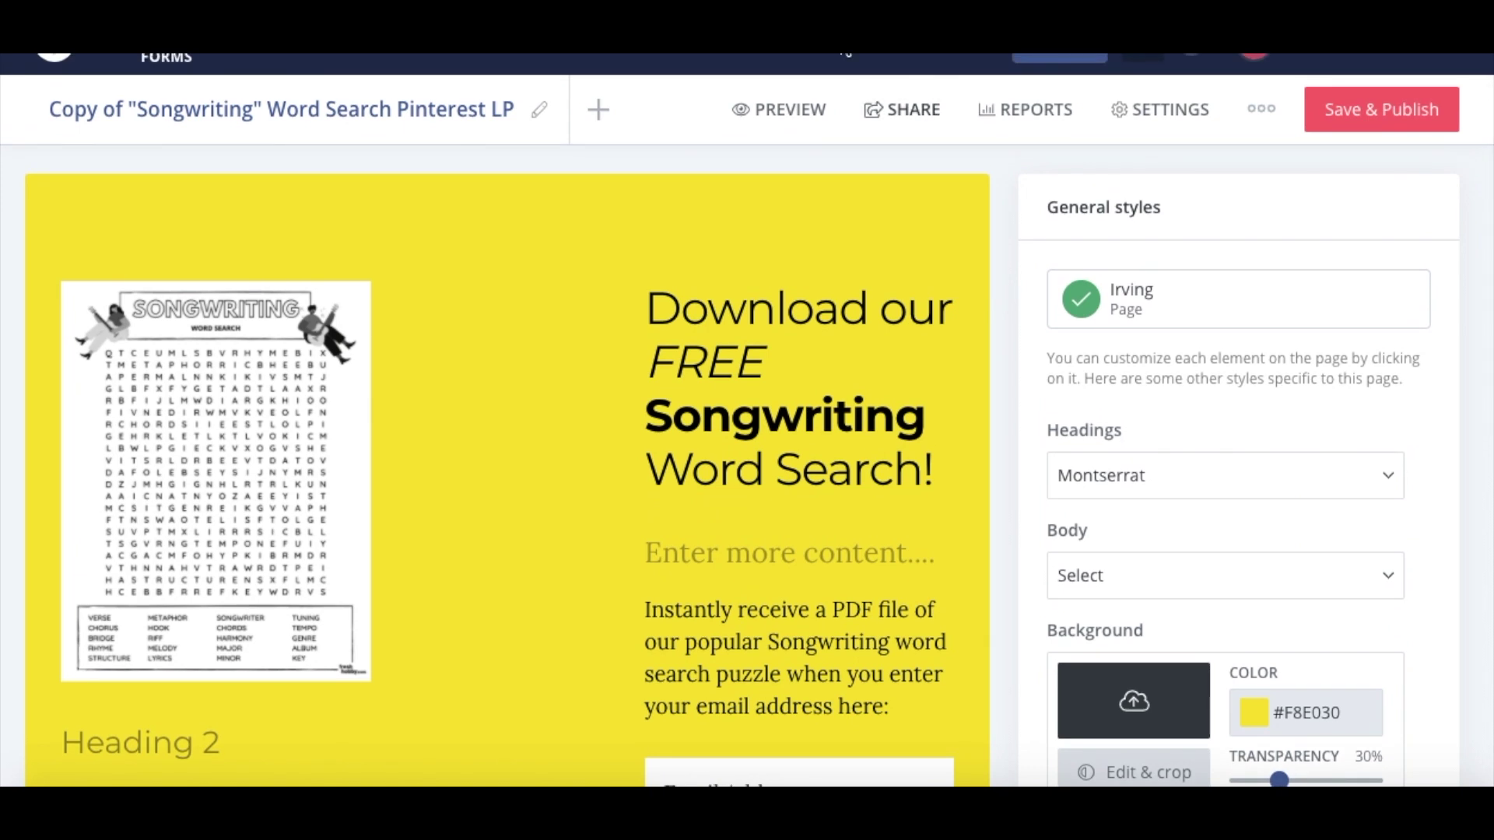
pyautogui.scroll(1, 420, 534)
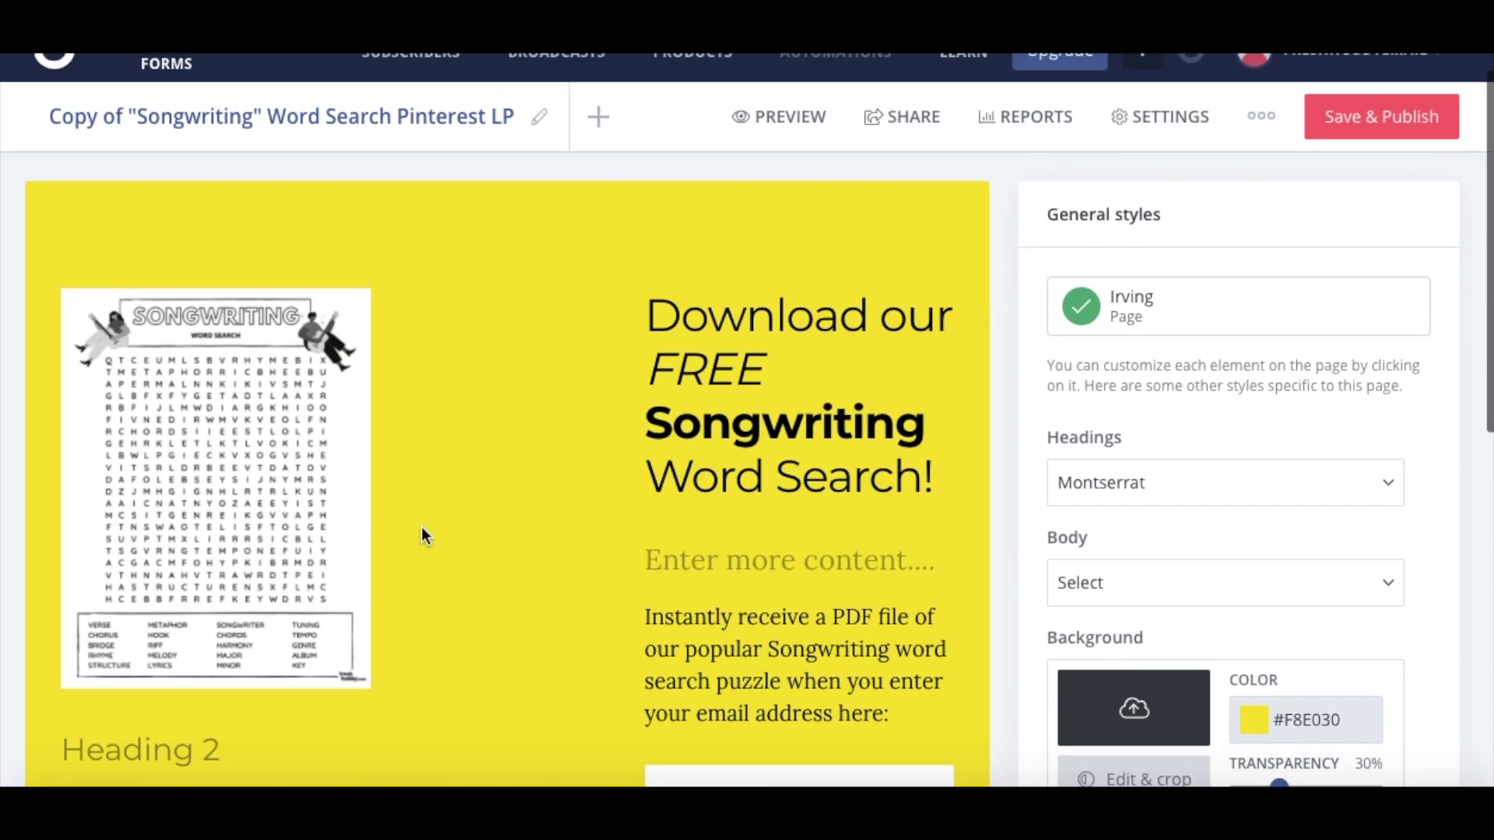
# Replace the page's word-search picture with the uploaded WORD SEARCH (34-36).png.
pyautogui.click(292, 449)
pyautogui.click(1288, 303)
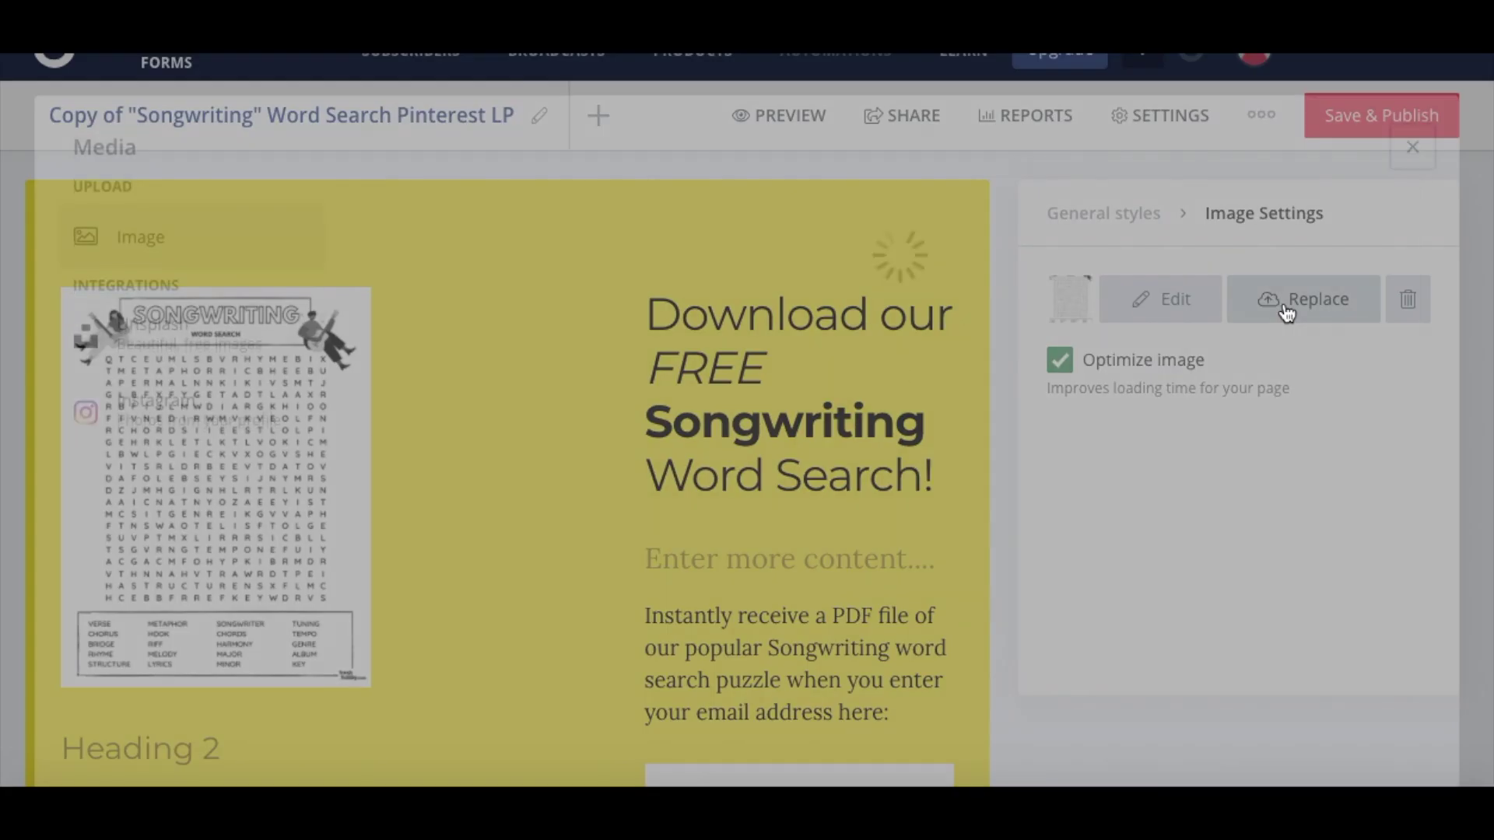
pyautogui.click(890, 438)
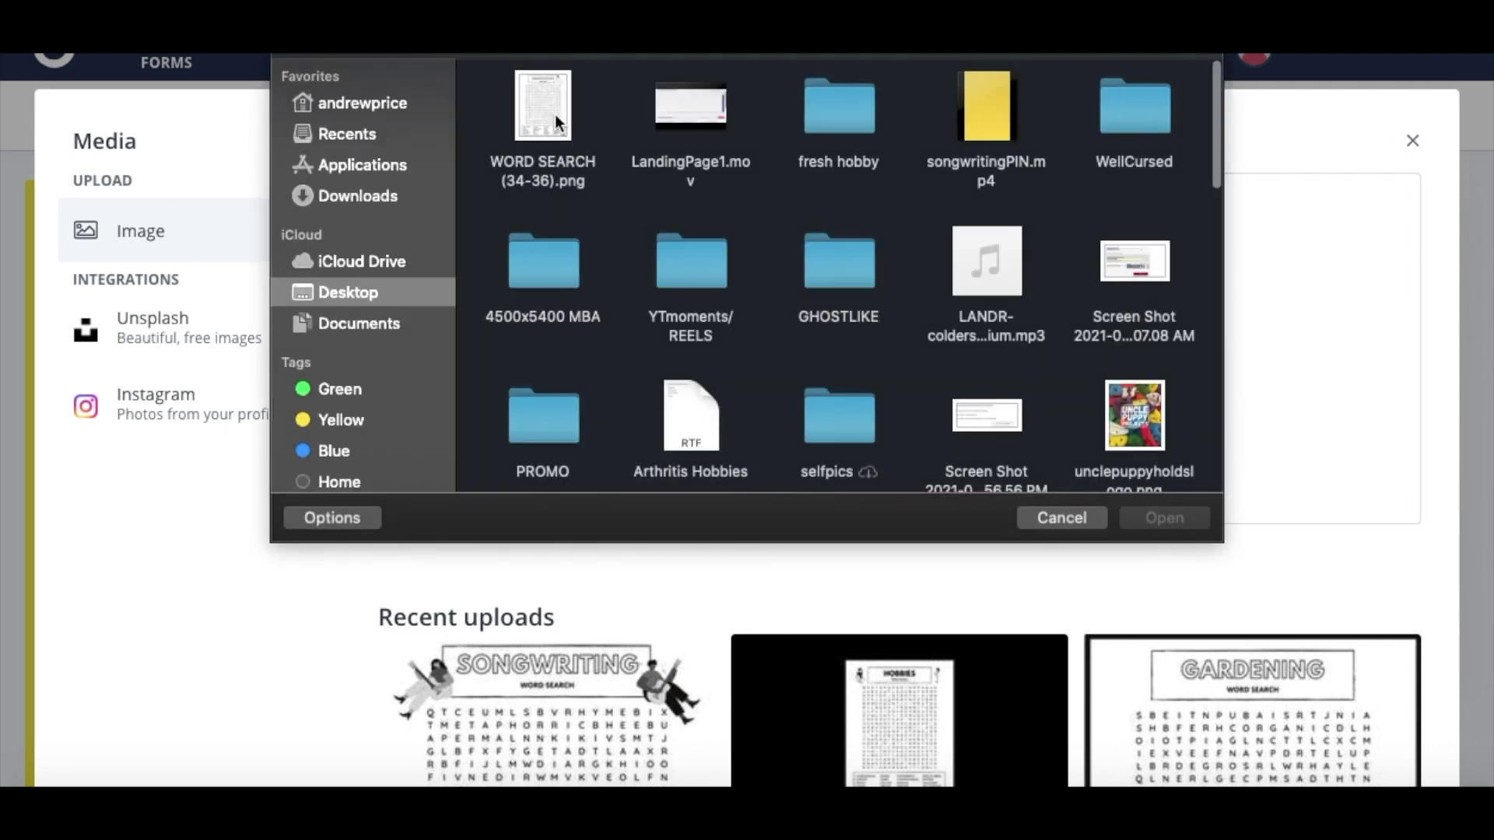
pyautogui.click(544, 107)
pyautogui.click(1159, 520)
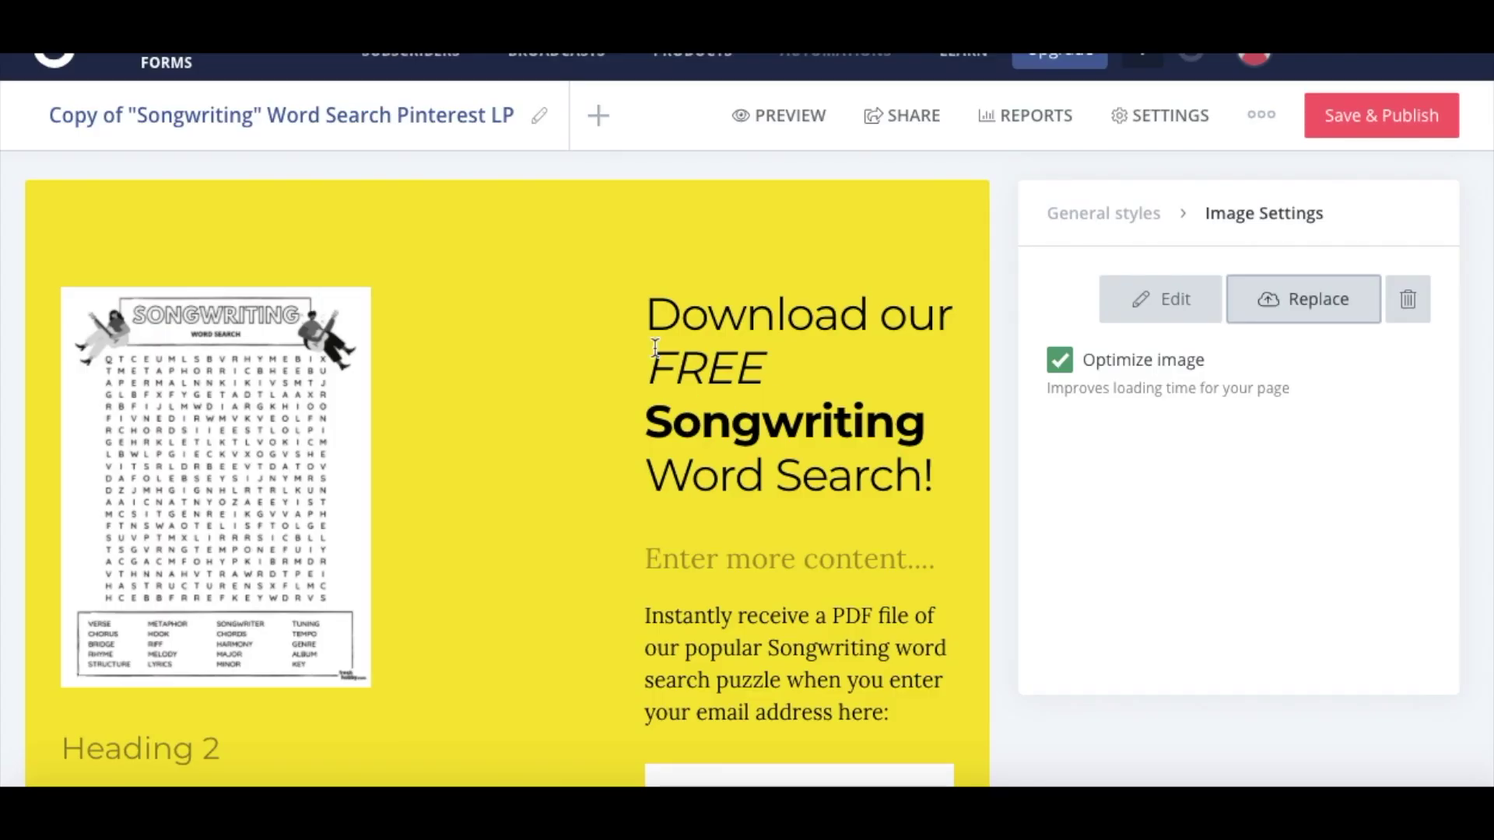
pyautogui.scroll(-3, 655, 348)
pyautogui.scroll(1, 656, 348)
pyautogui.scroll(-2, 655, 348)
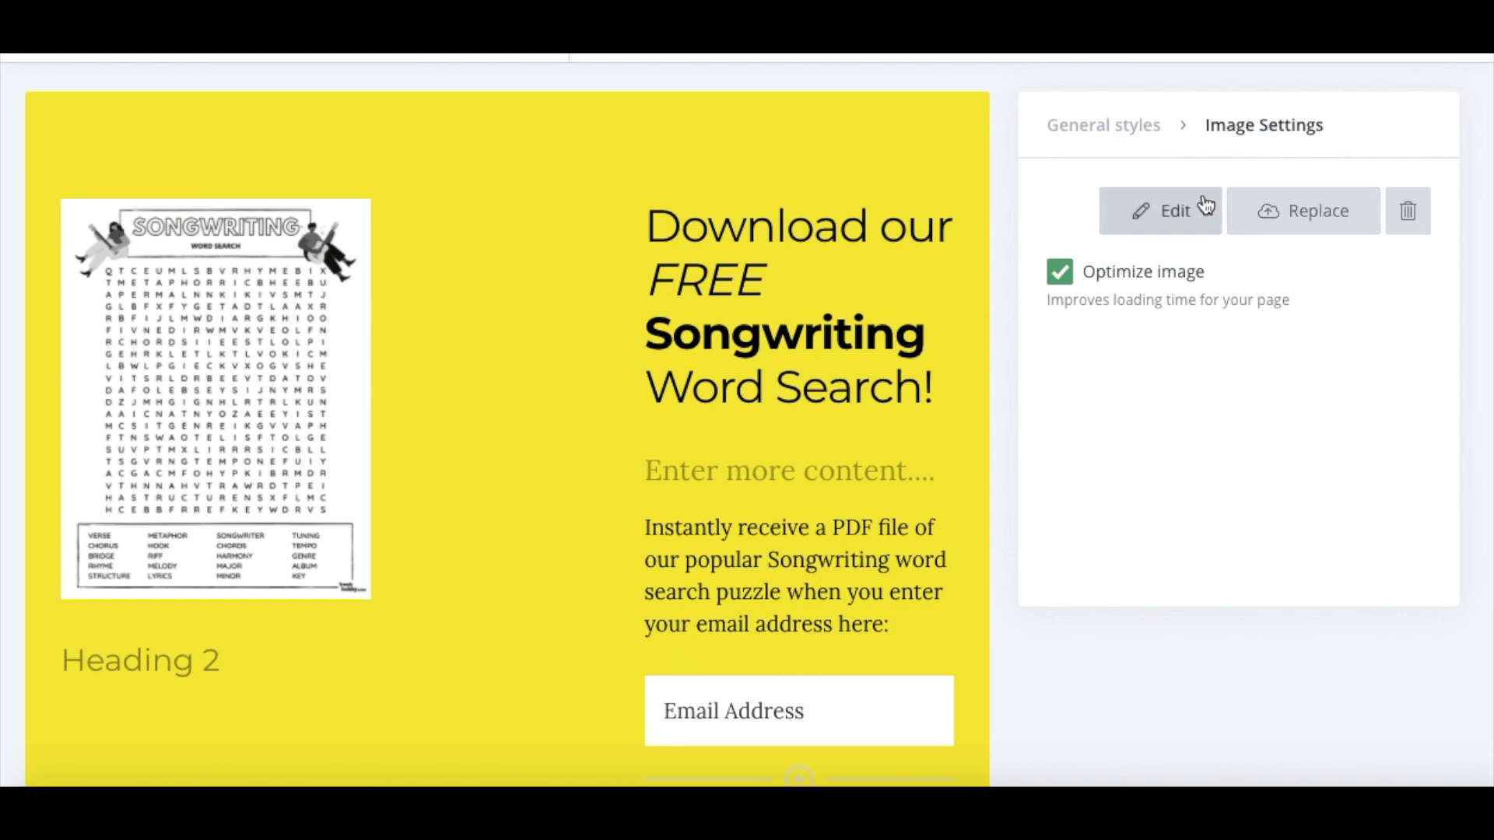
# Change Songwriting to a bold Meditation in the headline.
pyautogui.click(740, 337)
pyautogui.doubleClick(740, 337)
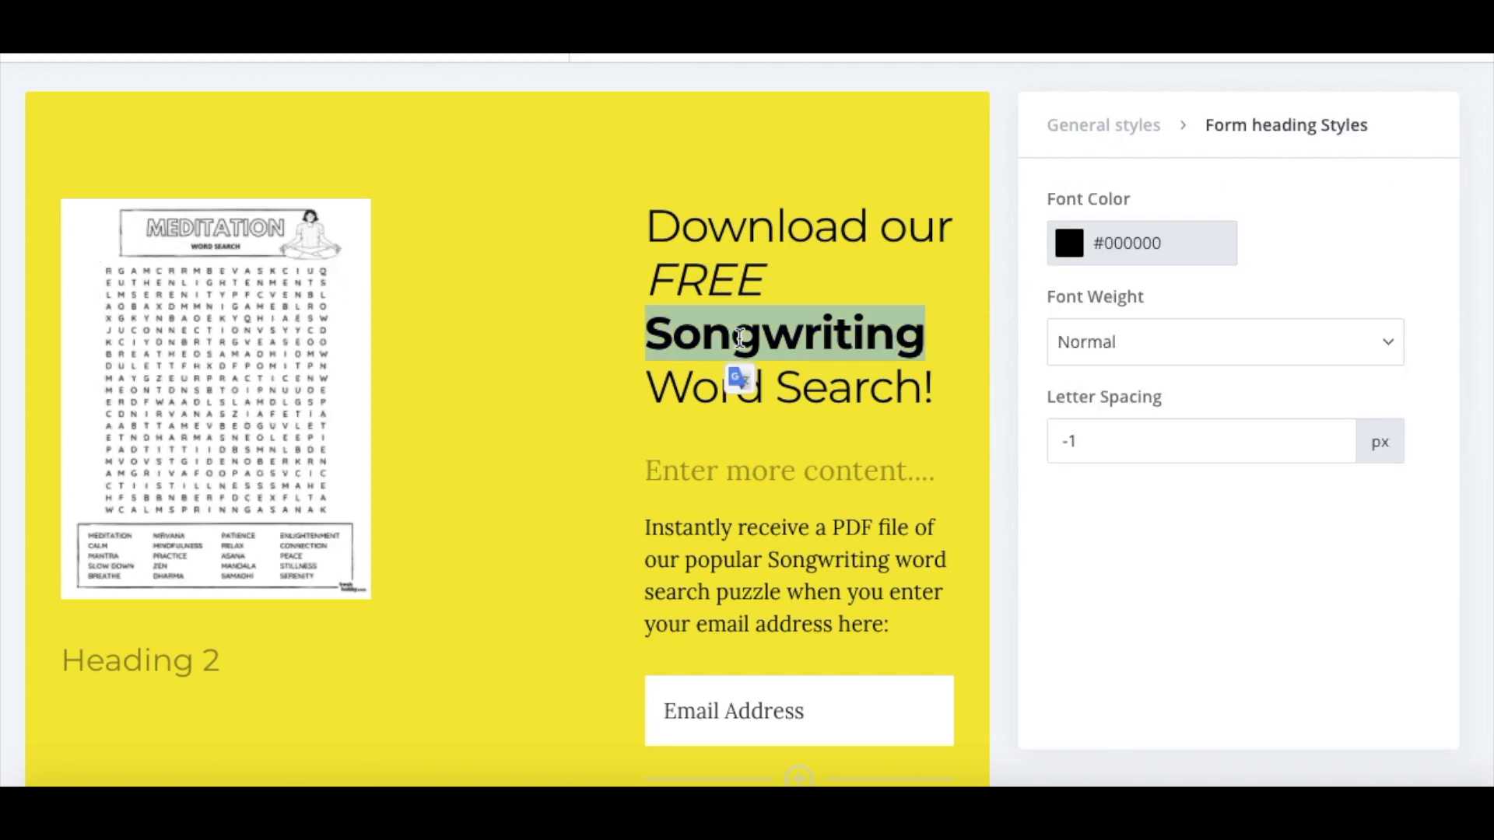
pyautogui.press('BackSpace')
pyautogui.write('Me')
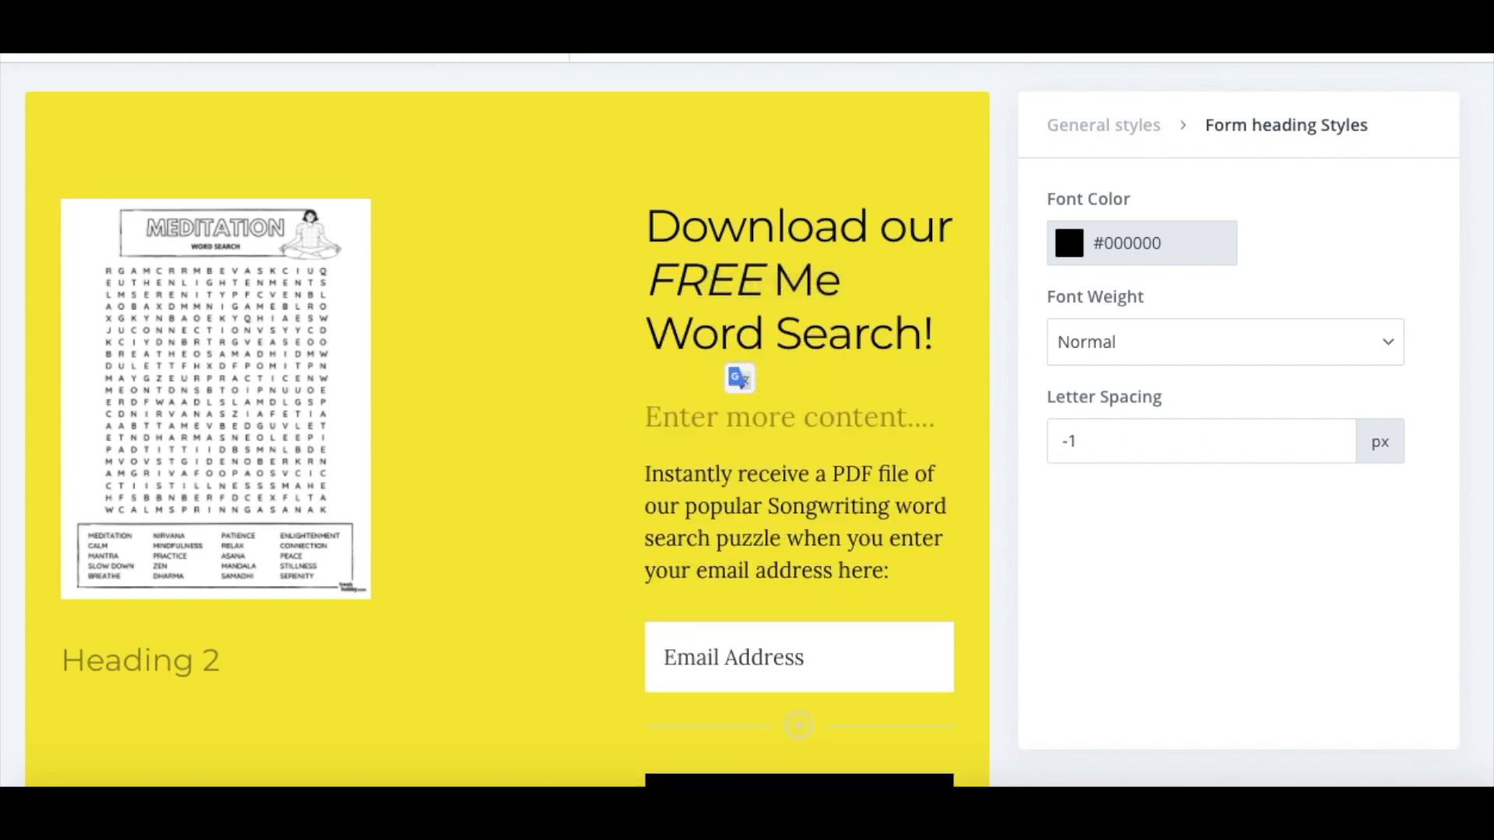
pyautogui.press('BackSpace')
pyautogui.press('BackSpace')
pyautogui.write('Meditat')
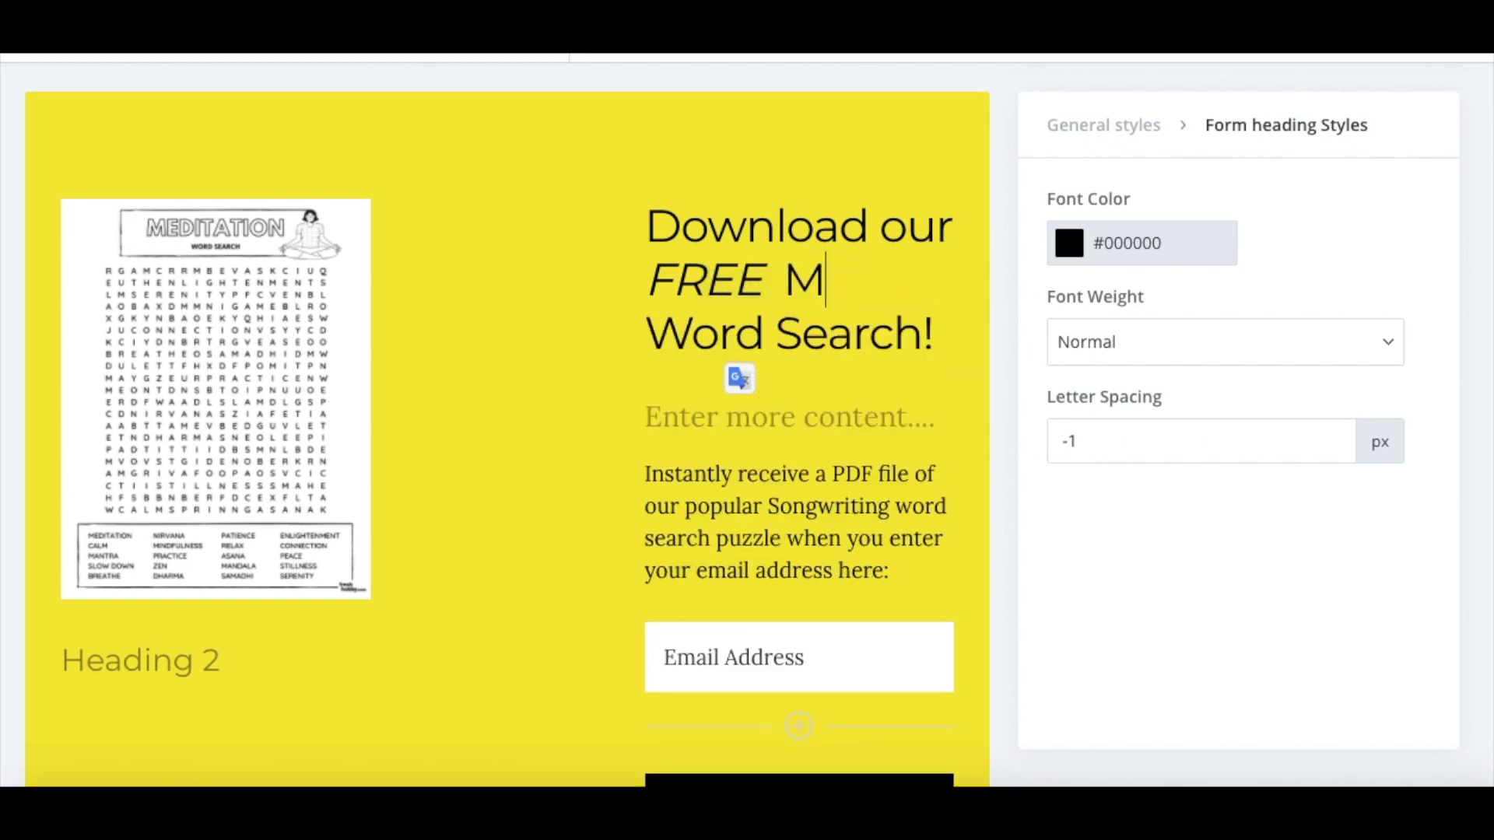
pyautogui.write('ion')
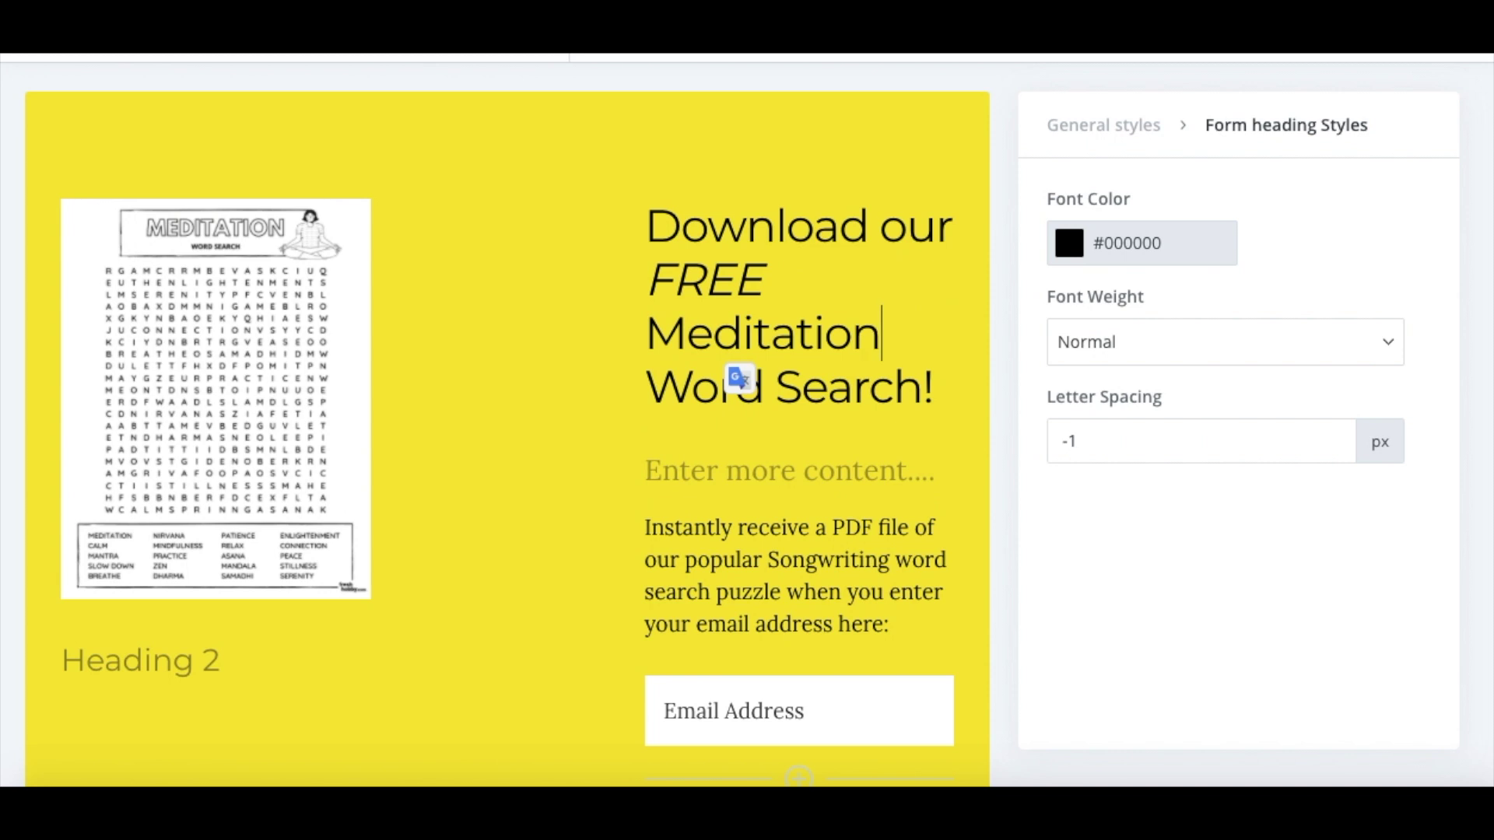
pyautogui.moveTo(885, 330); pyautogui.dragTo(647, 334)
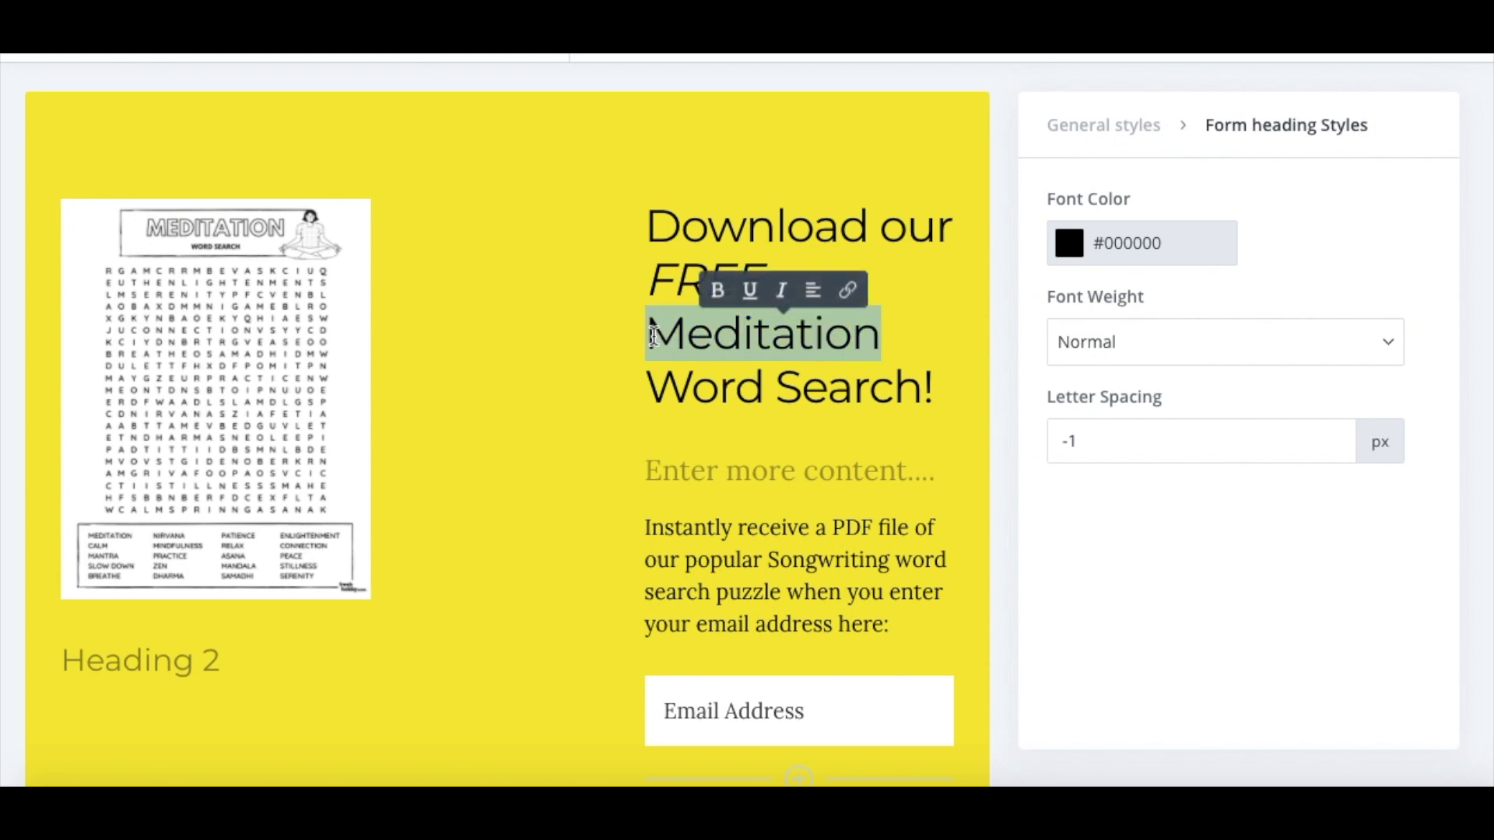
pyautogui.click(706, 288)
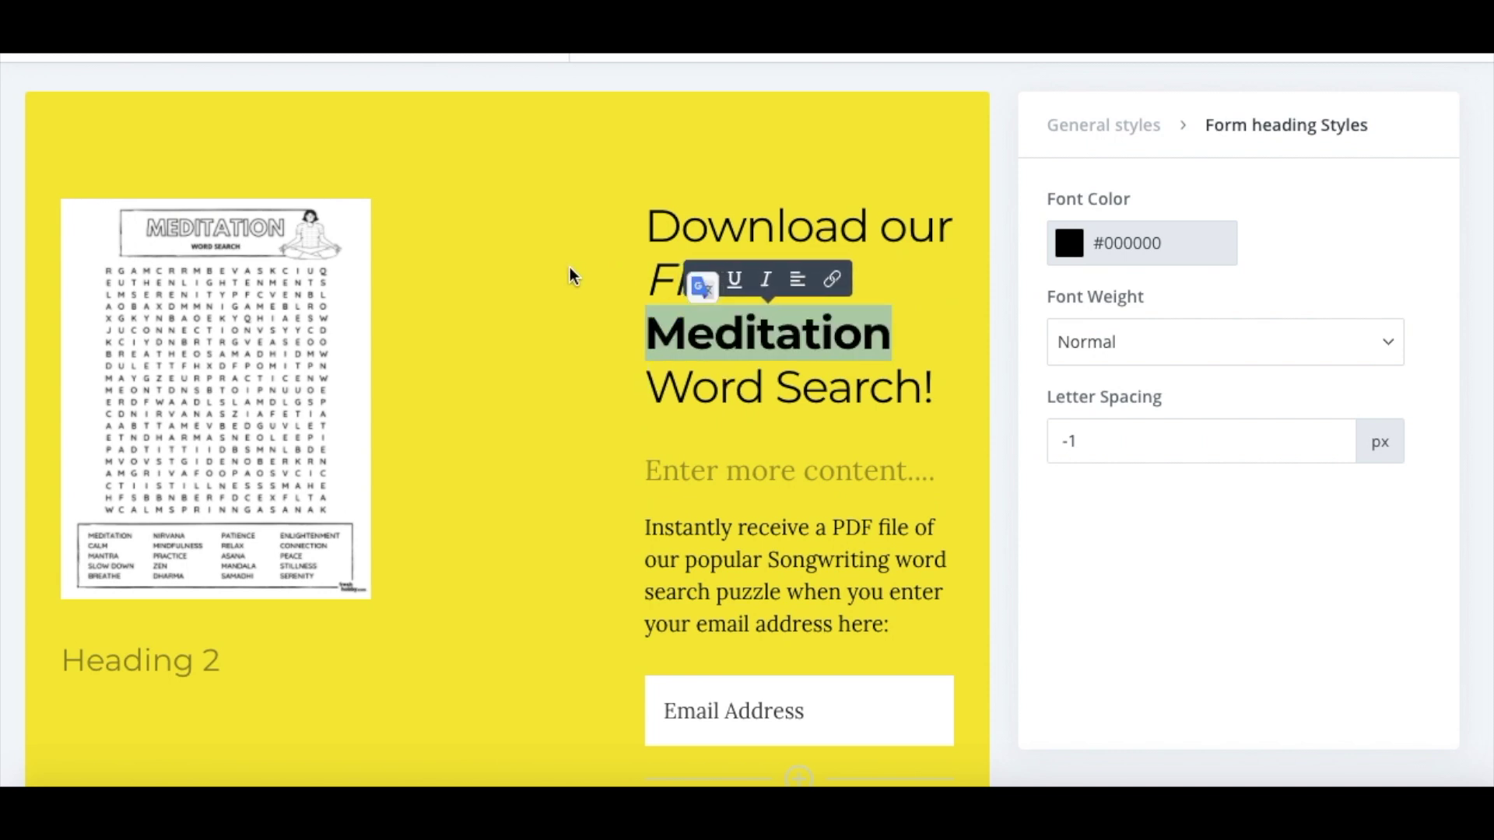
pyautogui.click(603, 337)
# Replace Songwriting with Meditation in the description text.
pyautogui.moveTo(890, 561); pyautogui.dragTo(773, 560)
pyautogui.press('BackSpace')
pyautogui.write('Meditation')
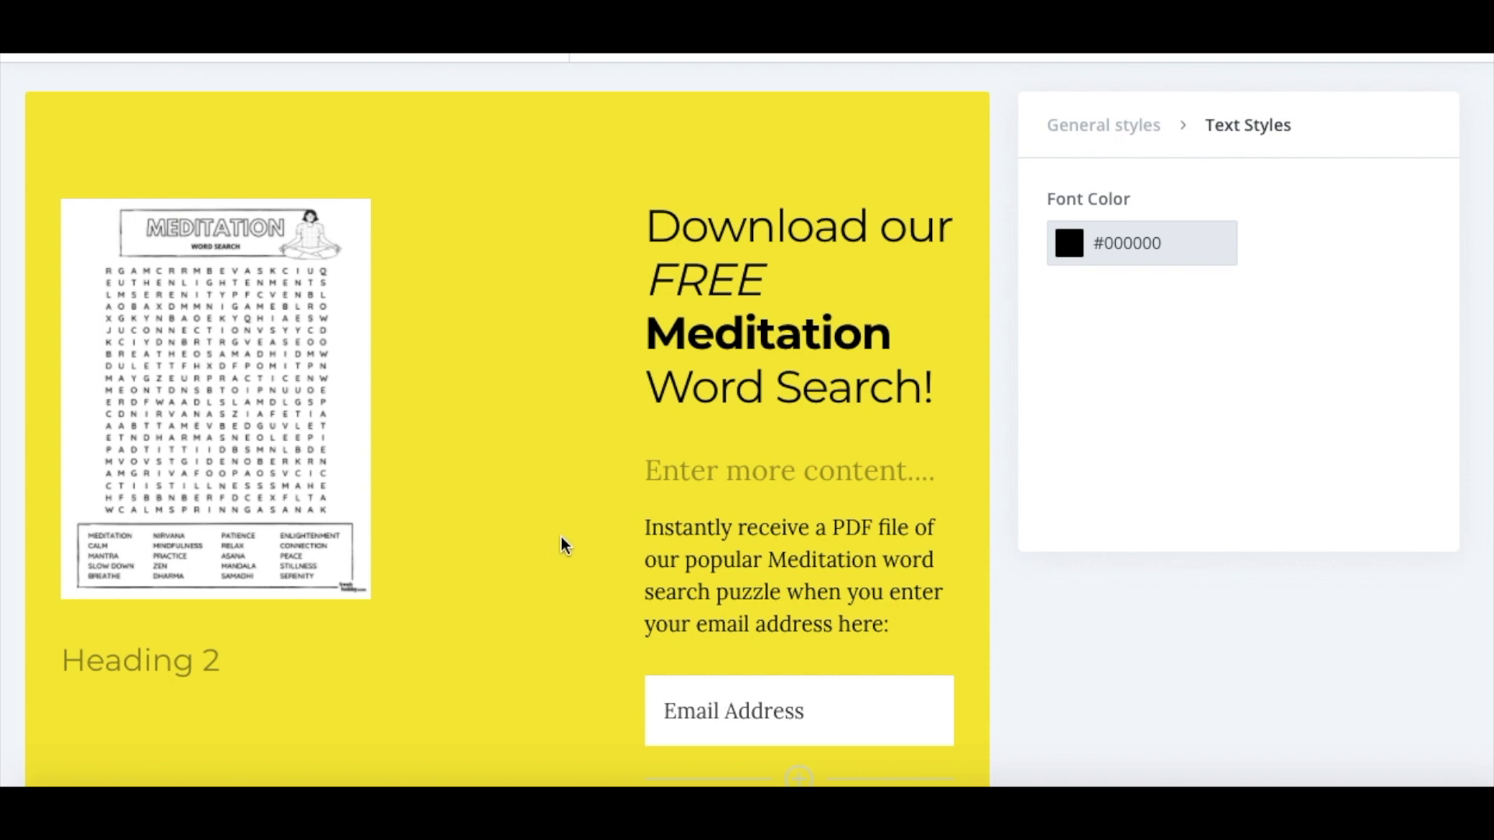
pyautogui.scroll(-5, 561, 538)
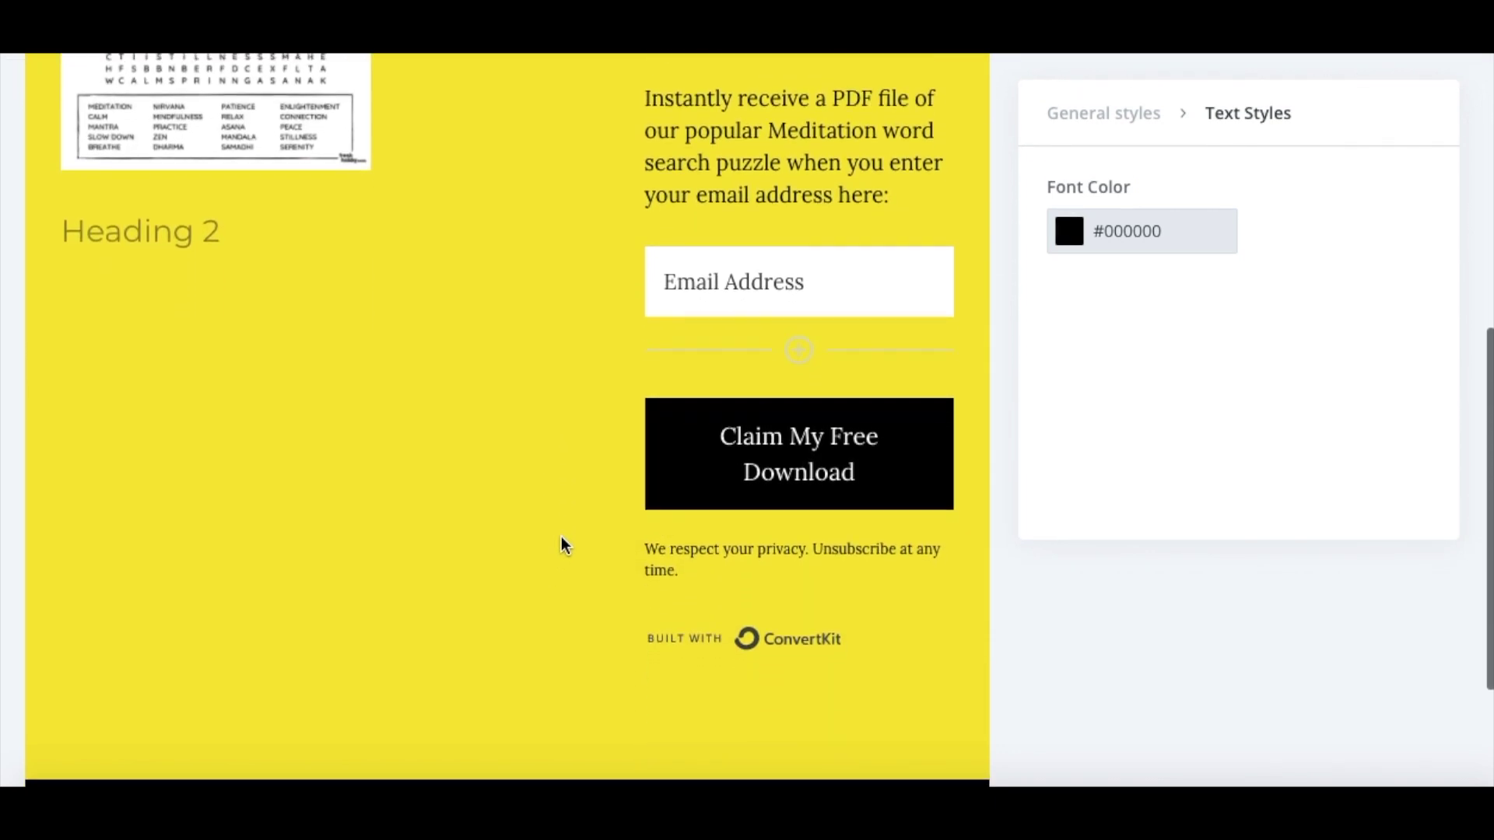
pyautogui.scroll(7, 562, 543)
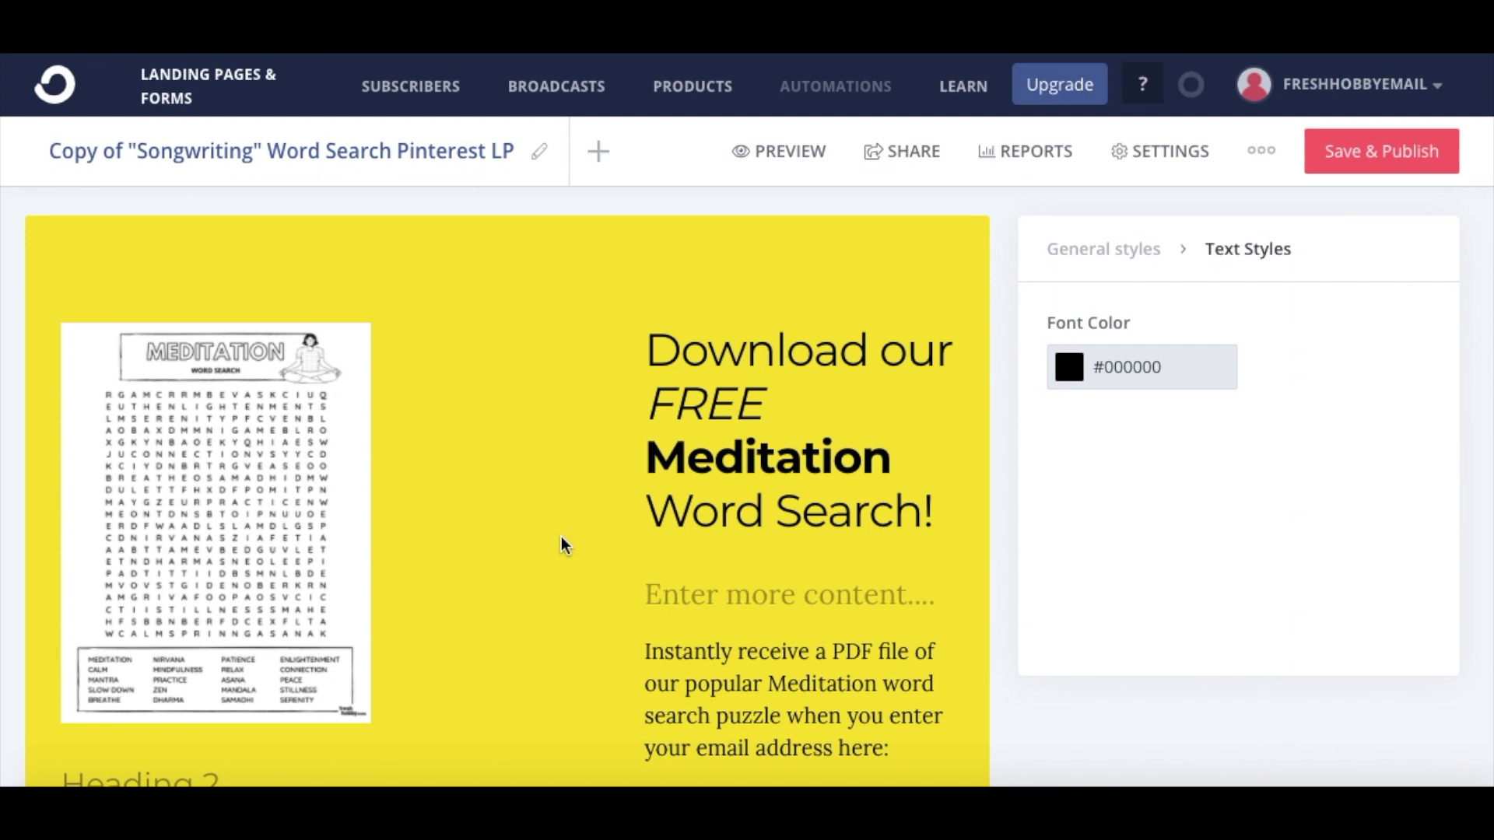
# In the landing page settings, change Songwriting to Meditation in the success message.
pyautogui.click(1146, 159)
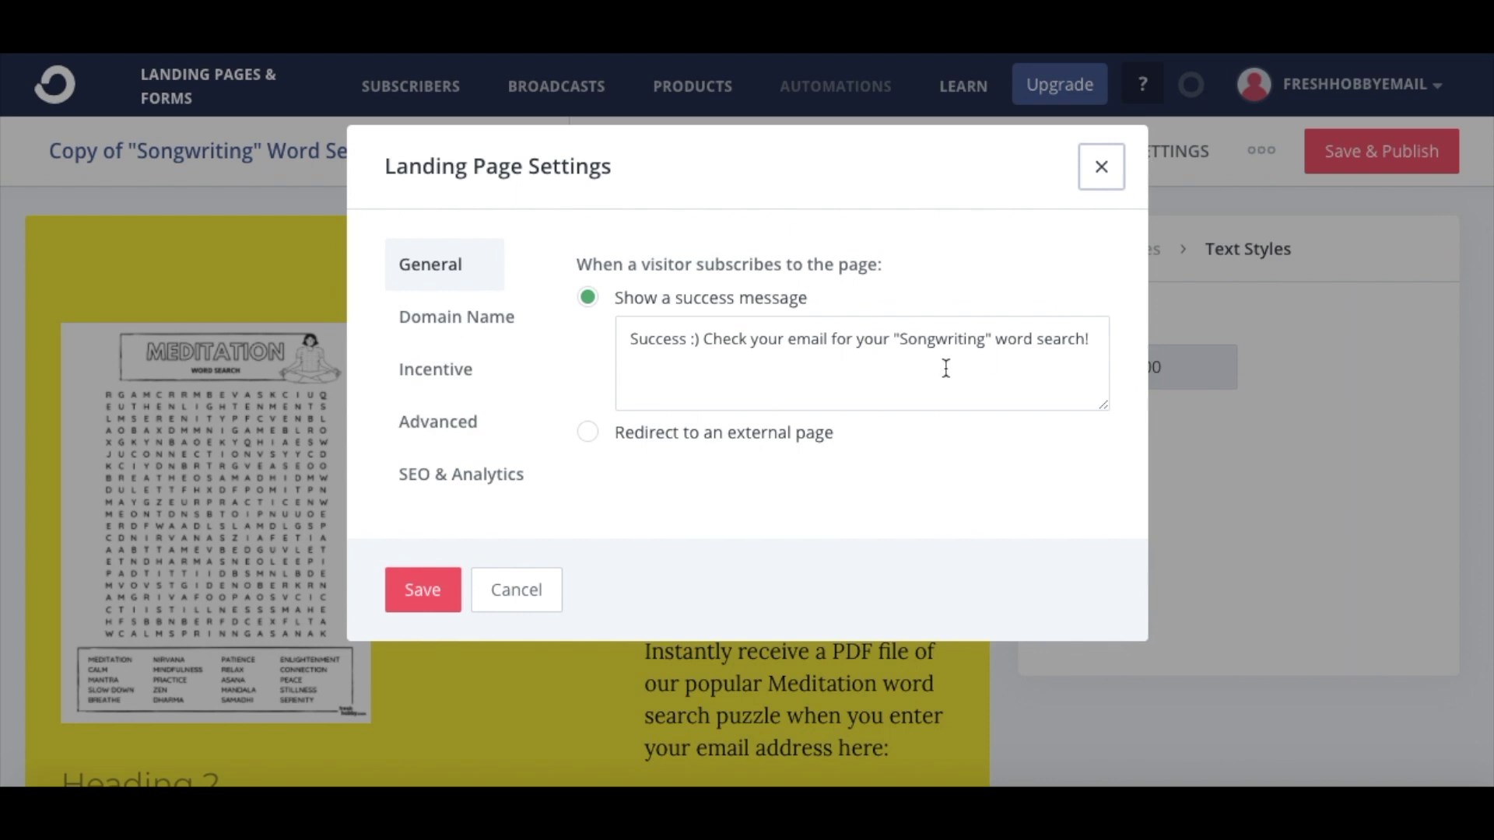
pyautogui.moveTo(984, 341); pyautogui.dragTo(909, 348)
pyautogui.press('BackSpace')
pyautogui.press('BackSpace')
pyautogui.write('MEd')
pyautogui.press('BackSpace')
pyautogui.press('BackSpace')
pyautogui.write('editation')
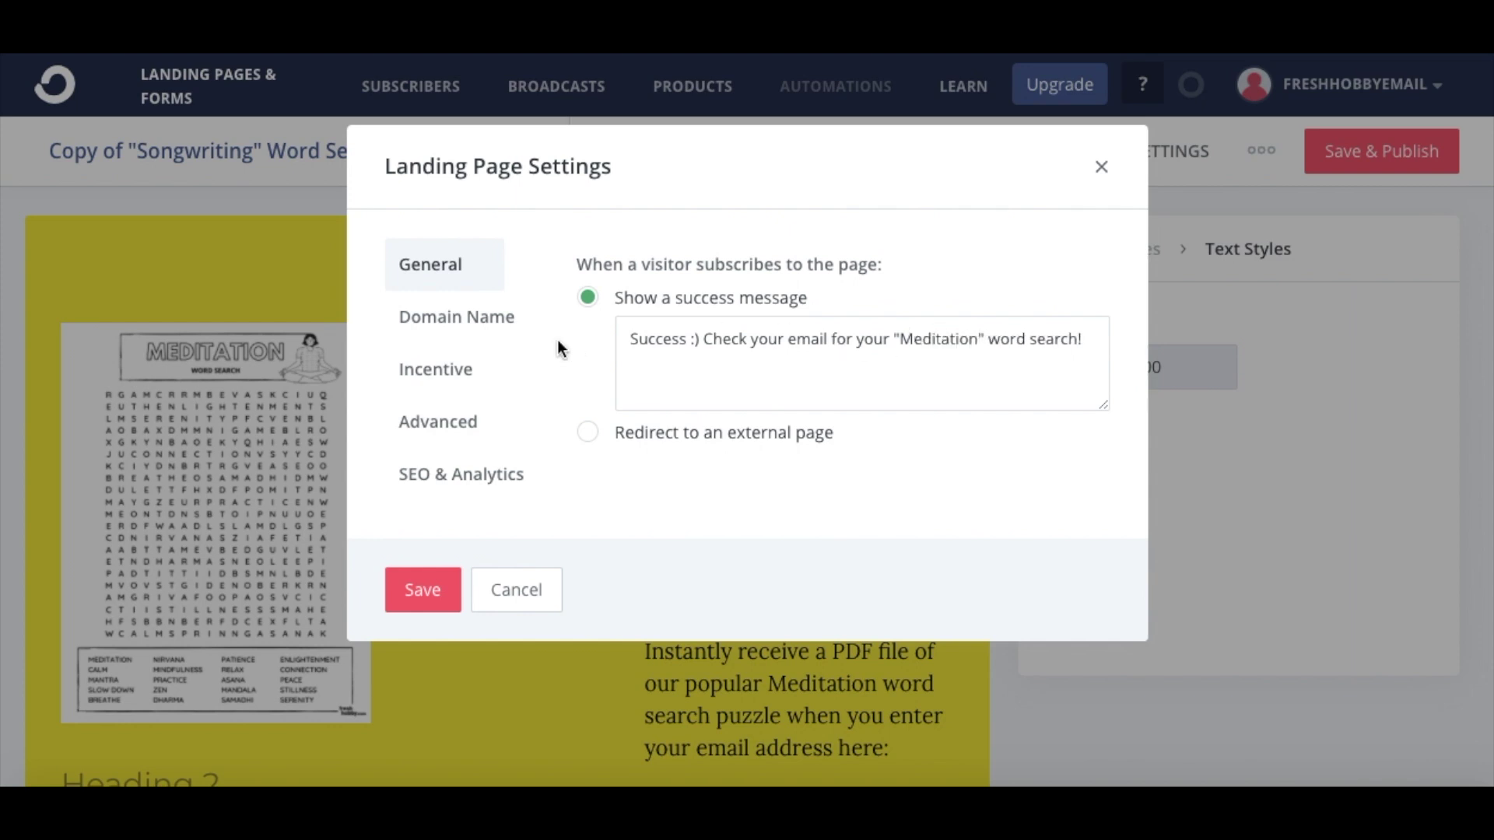
# Set the landing page domain to unique-pioneer-4614.ck.page.
pyautogui.click(494, 322)
pyautogui.click(753, 309)
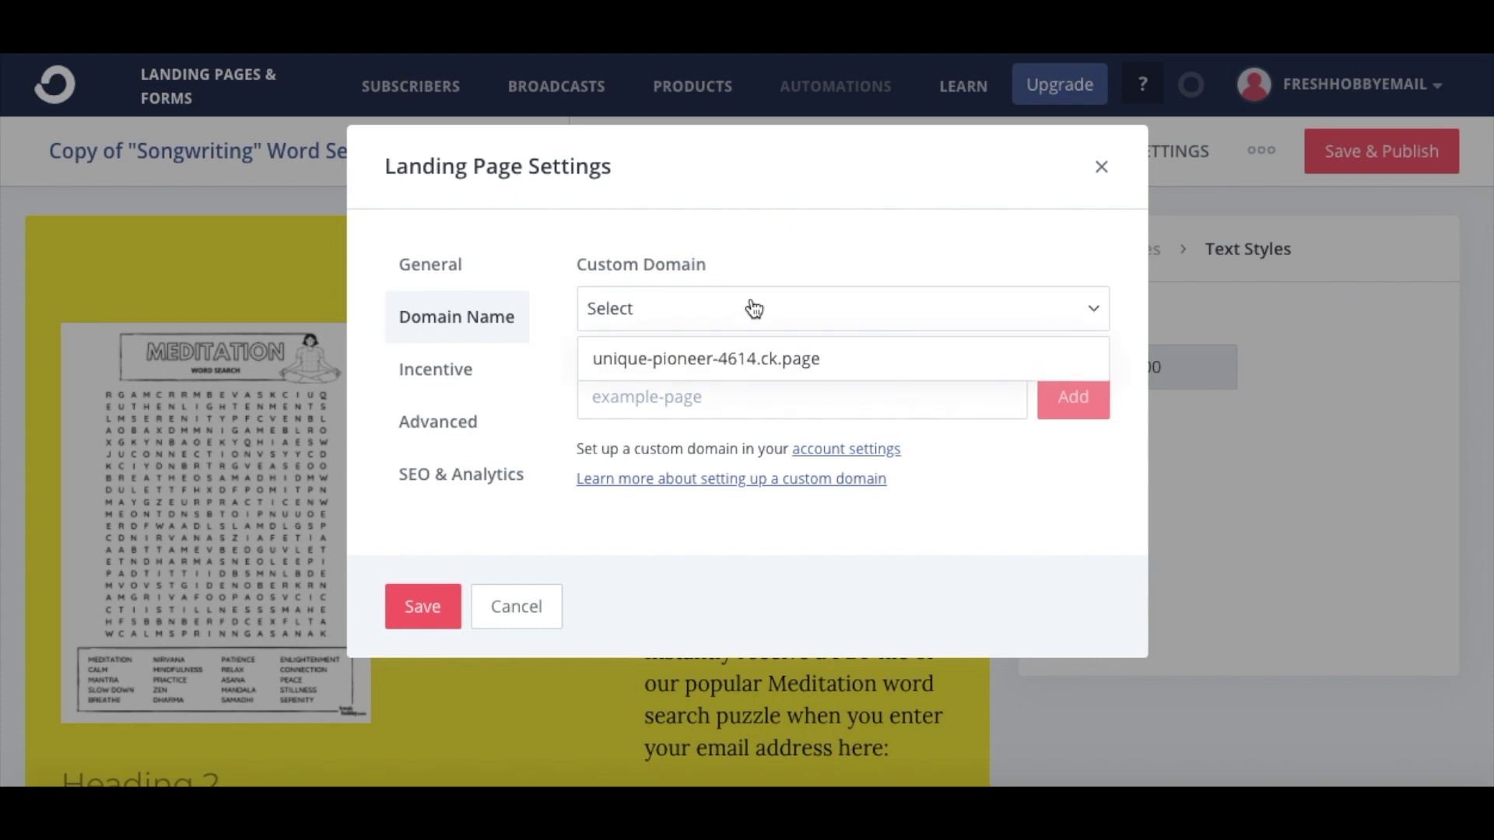
pyautogui.click(761, 360)
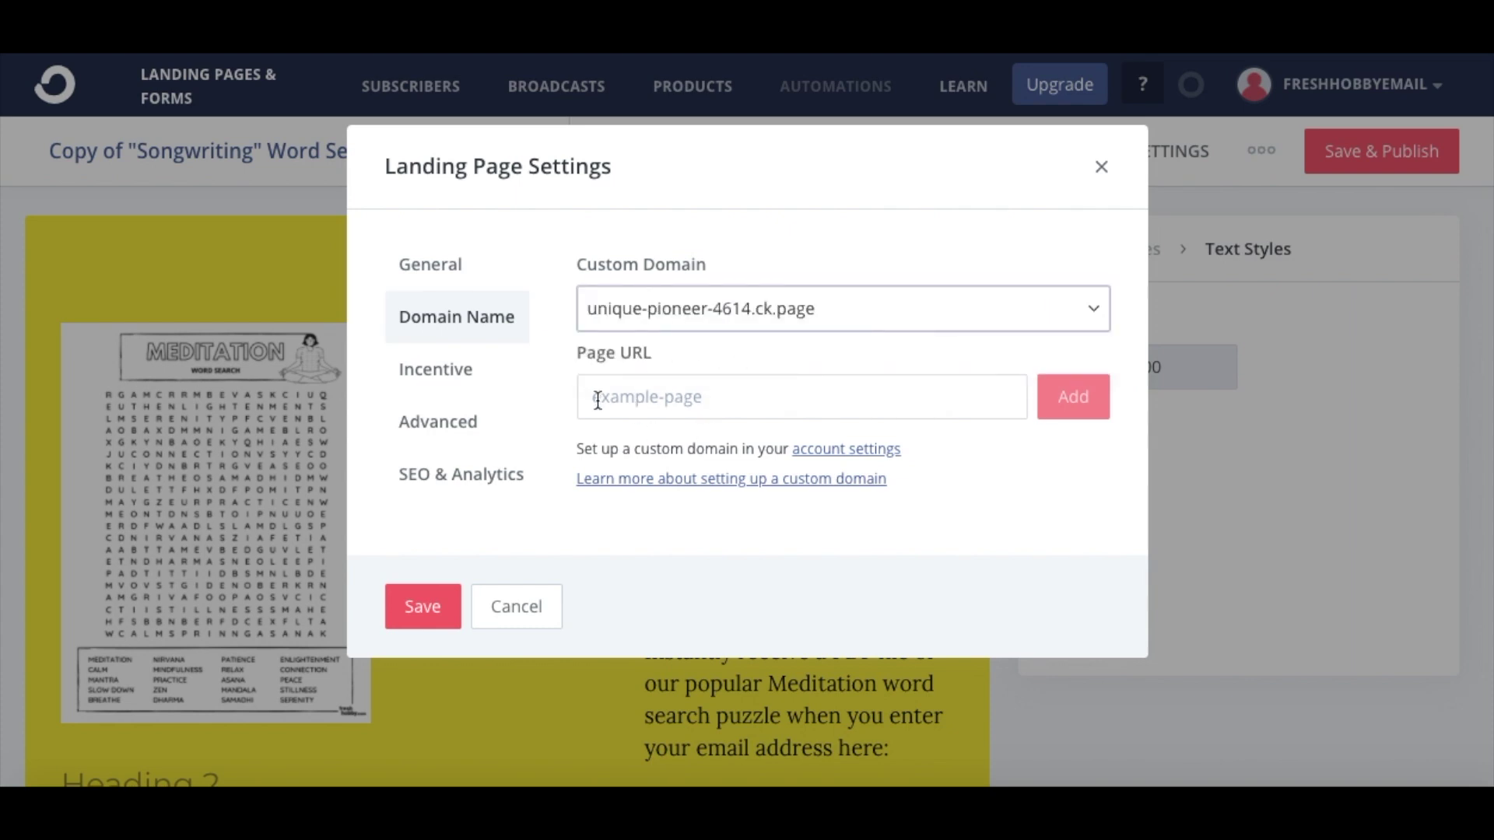
pyautogui.click(452, 380)
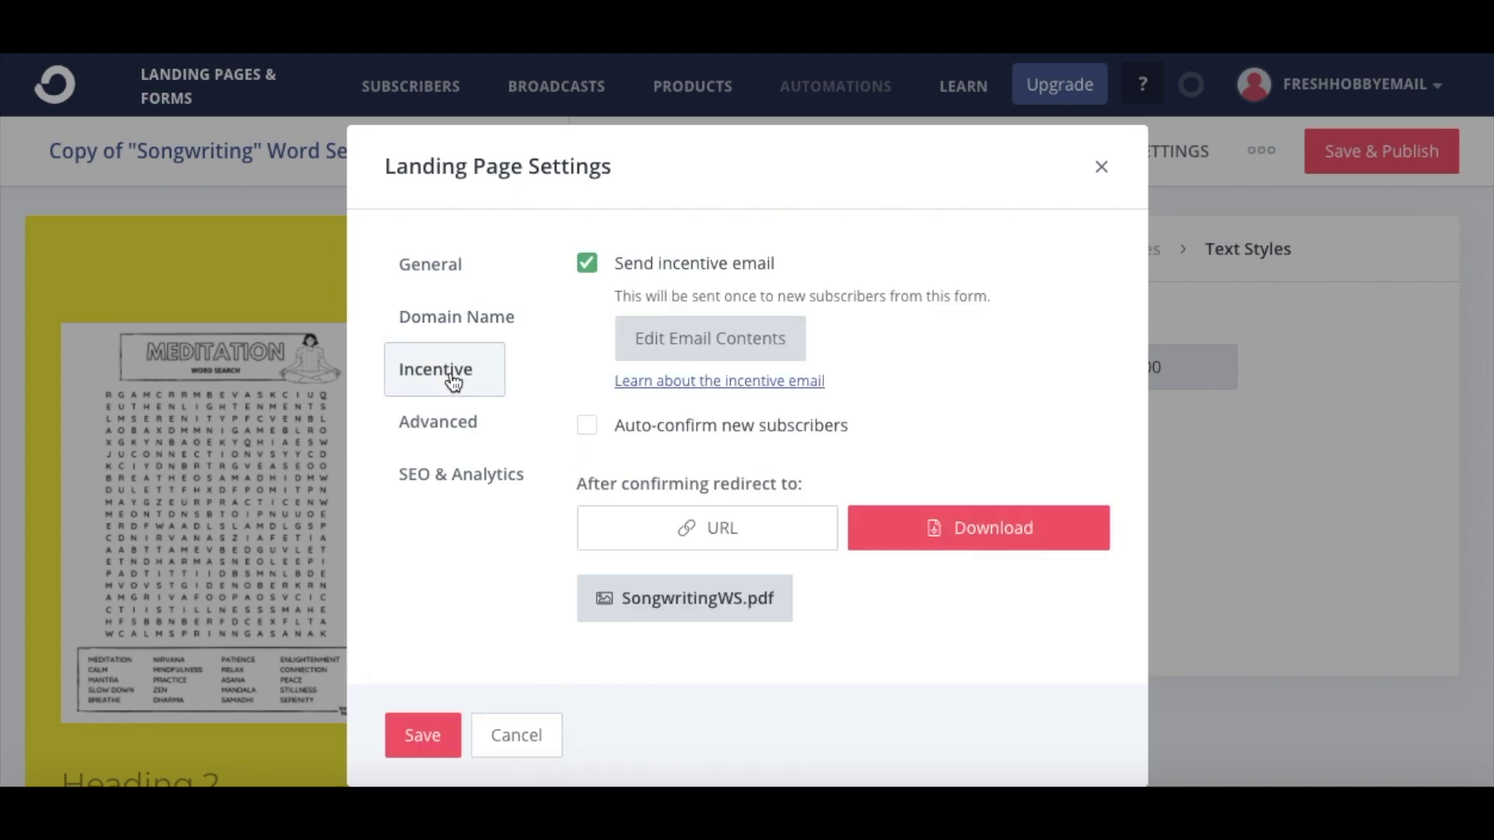
# Replace Songwriting with Meditation in the incentive email body and save the email.
pyautogui.click(661, 333)
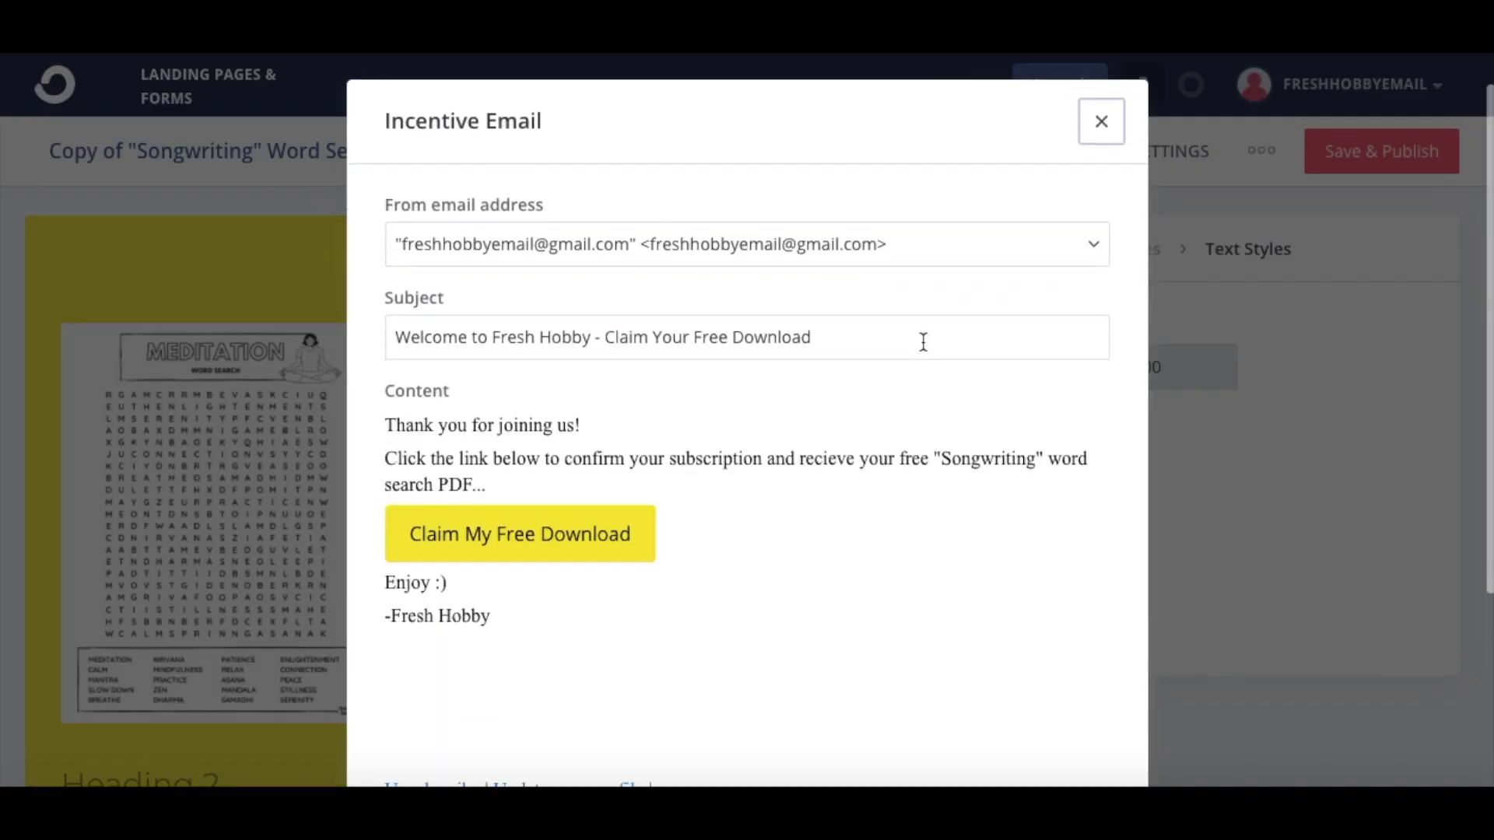
pyautogui.scroll(-2, 923, 348)
pyautogui.moveTo(1035, 400); pyautogui.dragTo(951, 404)
pyautogui.press('BackSpace')
pyautogui.press('BackSpace')
pyautogui.write('MEdi')
pyautogui.press('BackSpace')
pyautogui.press('BackSpace')
pyautogui.press('BackSpace')
pyautogui.write('editation')
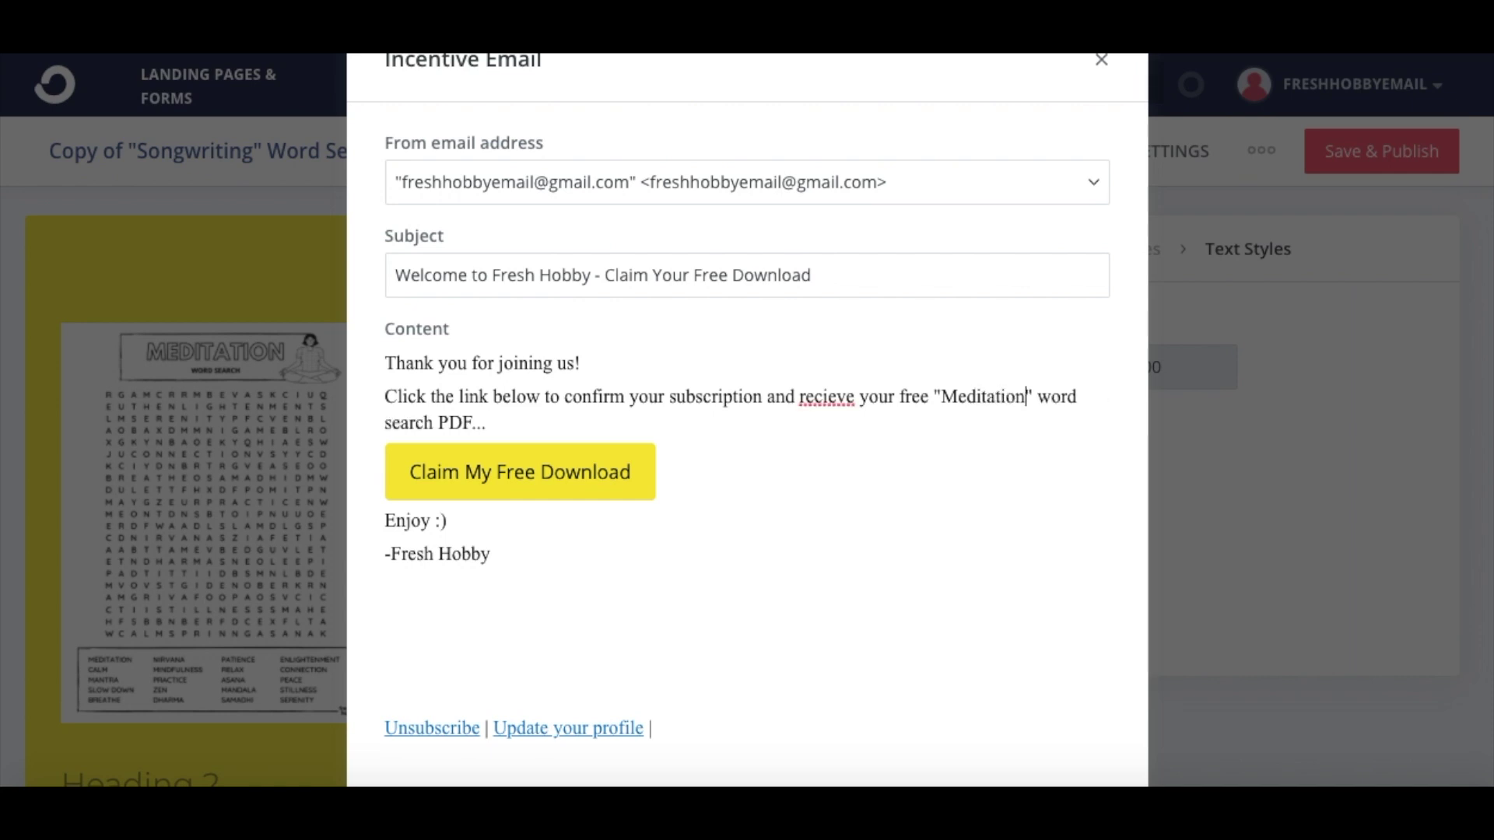
pyautogui.scroll(-3, 902, 407)
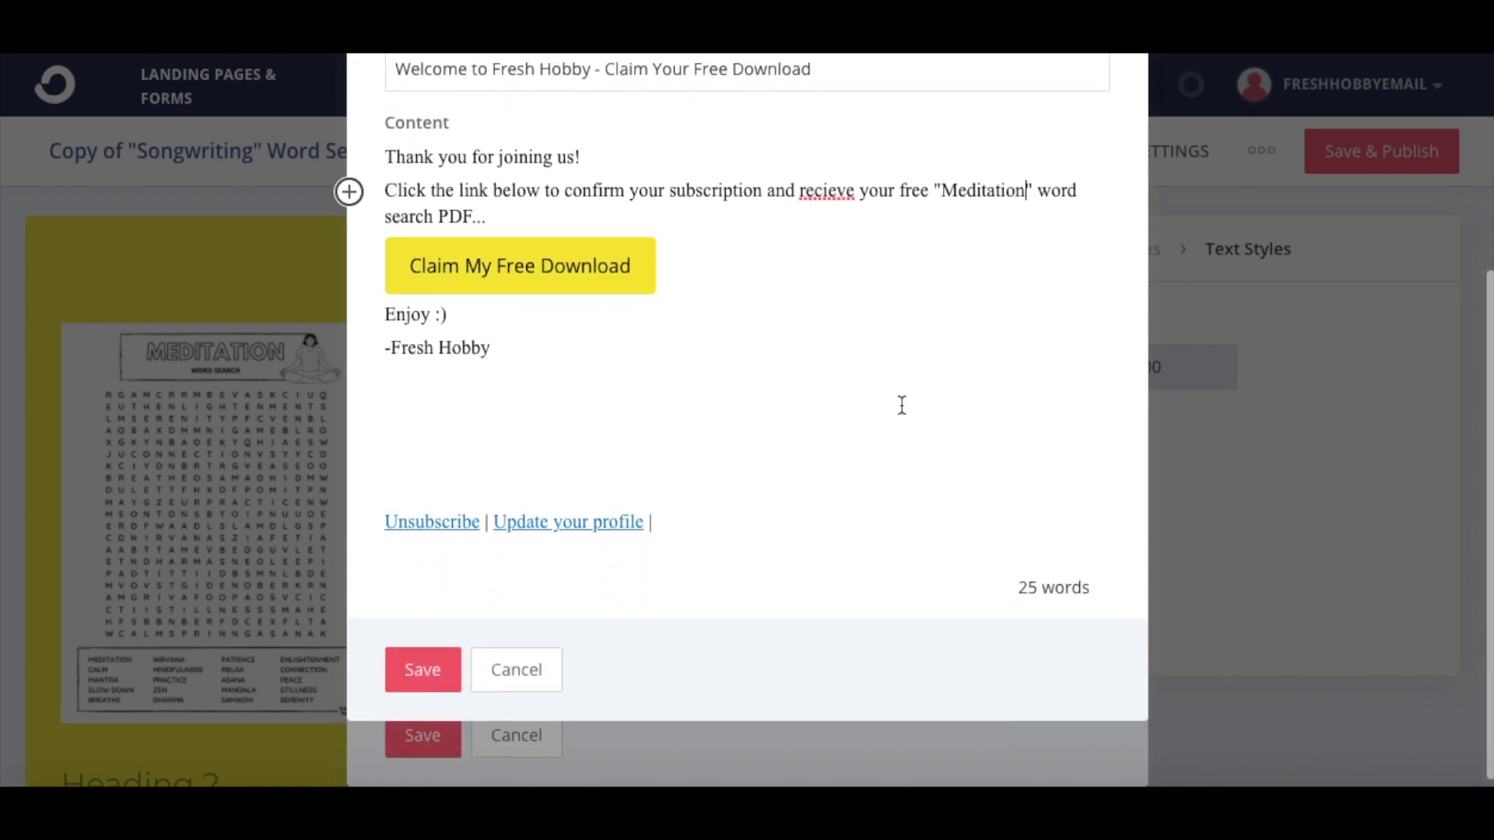
pyautogui.click(422, 703)
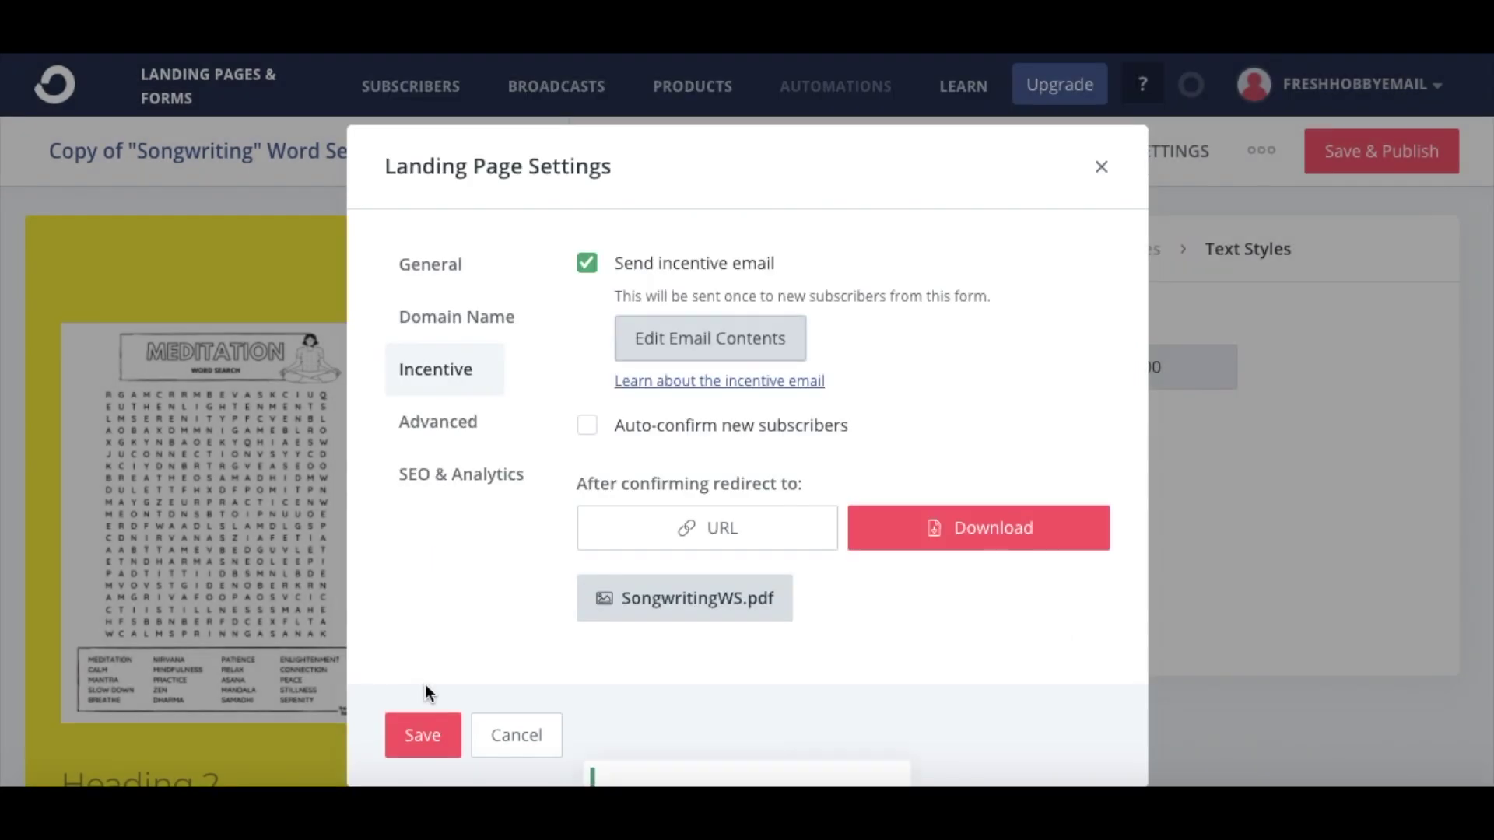
# Swap the SongwritingWS.pdf download for the uploaded WORD SEARCH (34-36).pdf.
pyautogui.scroll(-2, 661, 439)
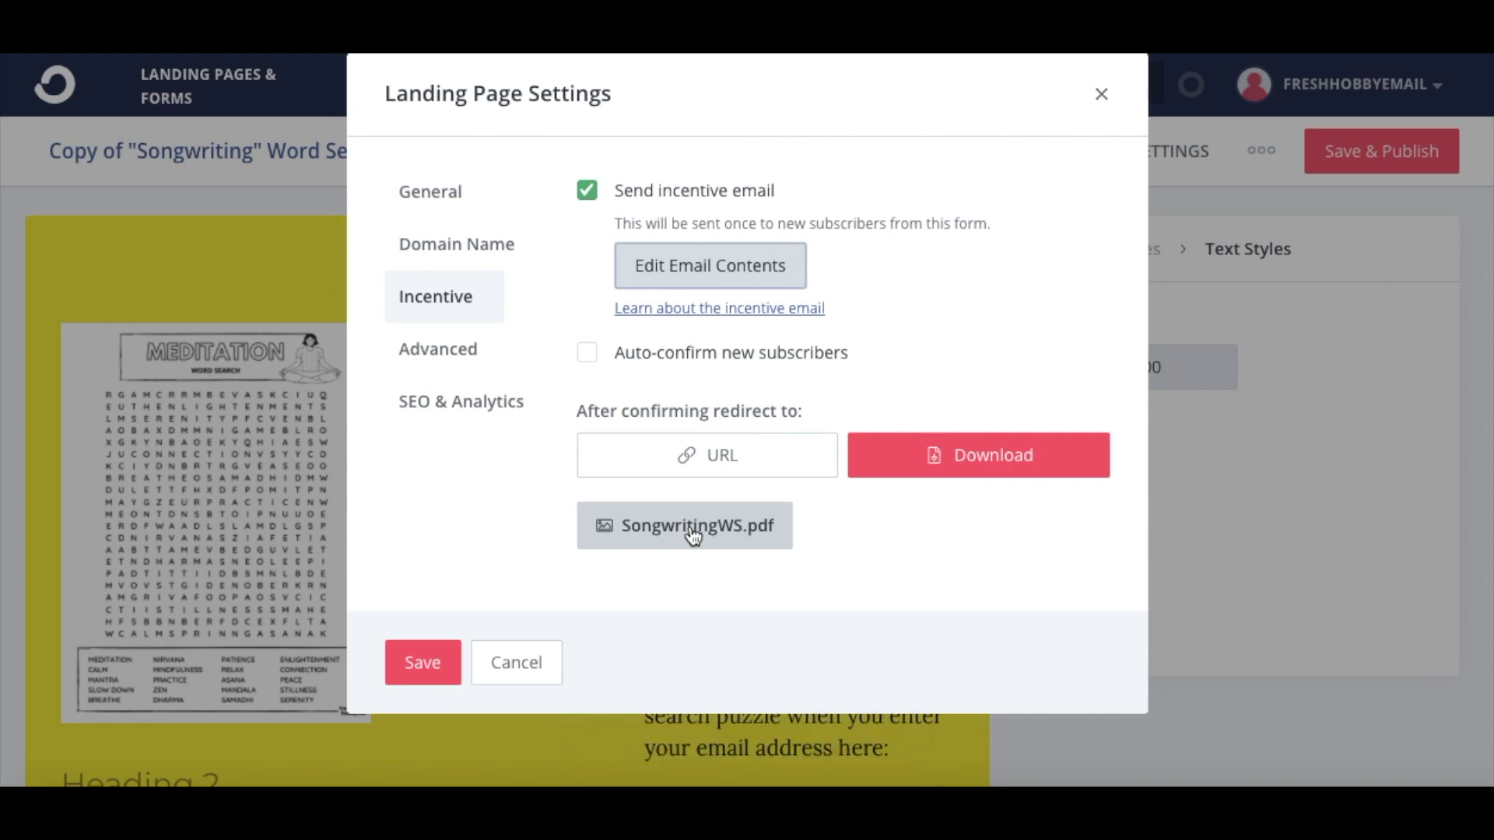
pyautogui.click(730, 531)
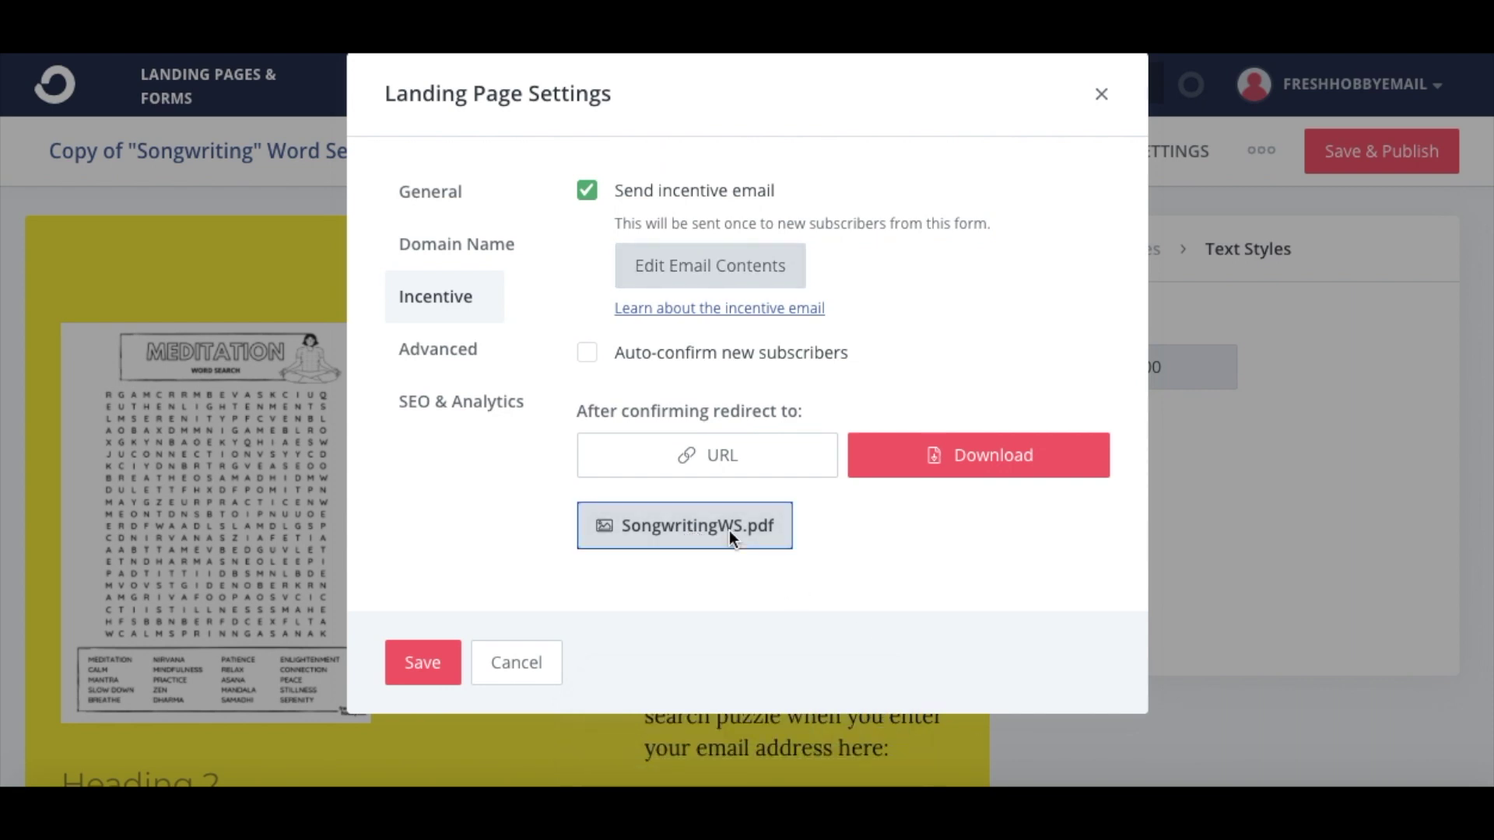
pyautogui.click(692, 544)
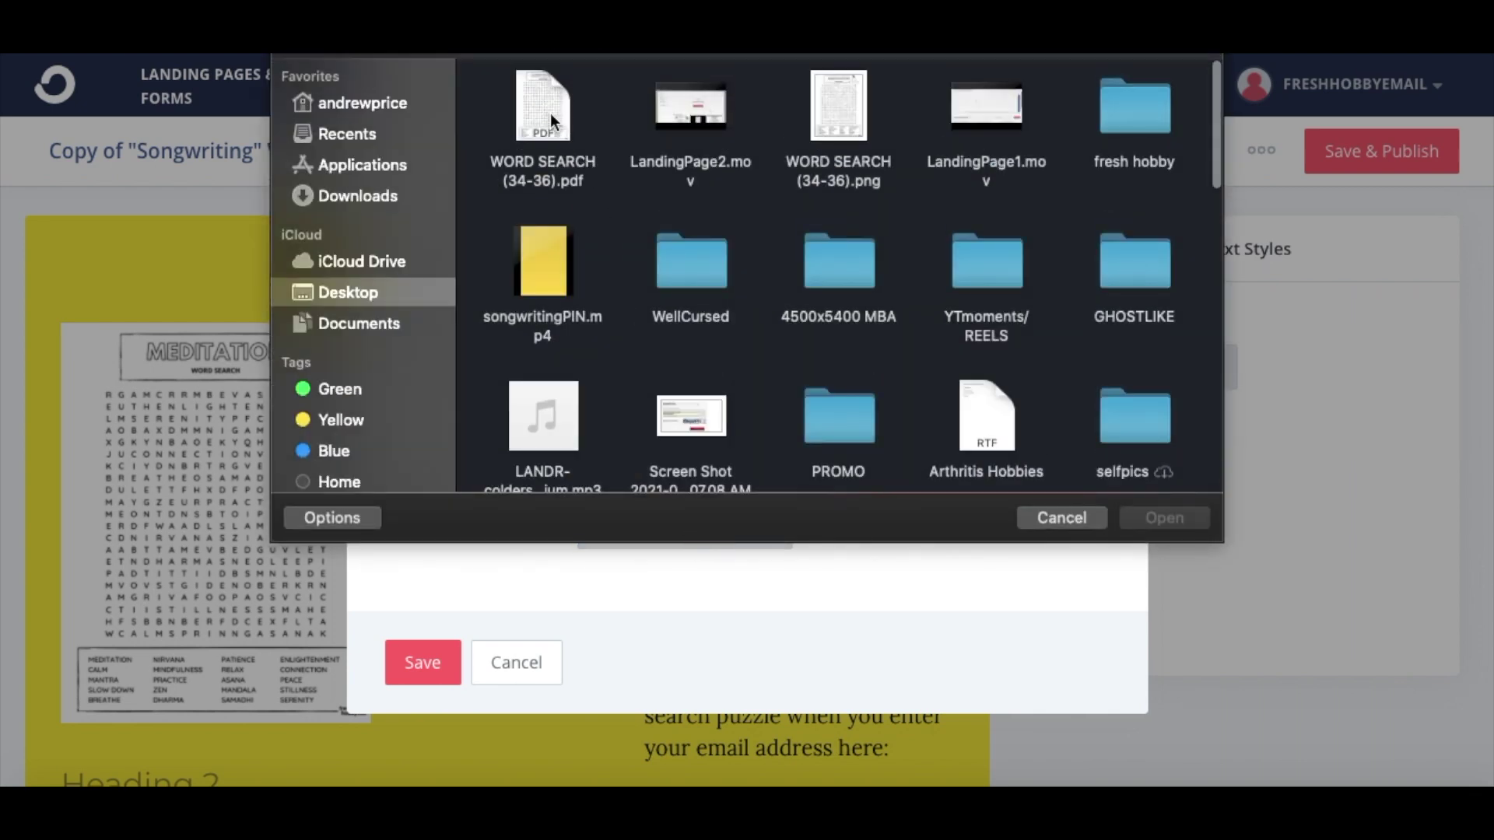
pyautogui.click(545, 108)
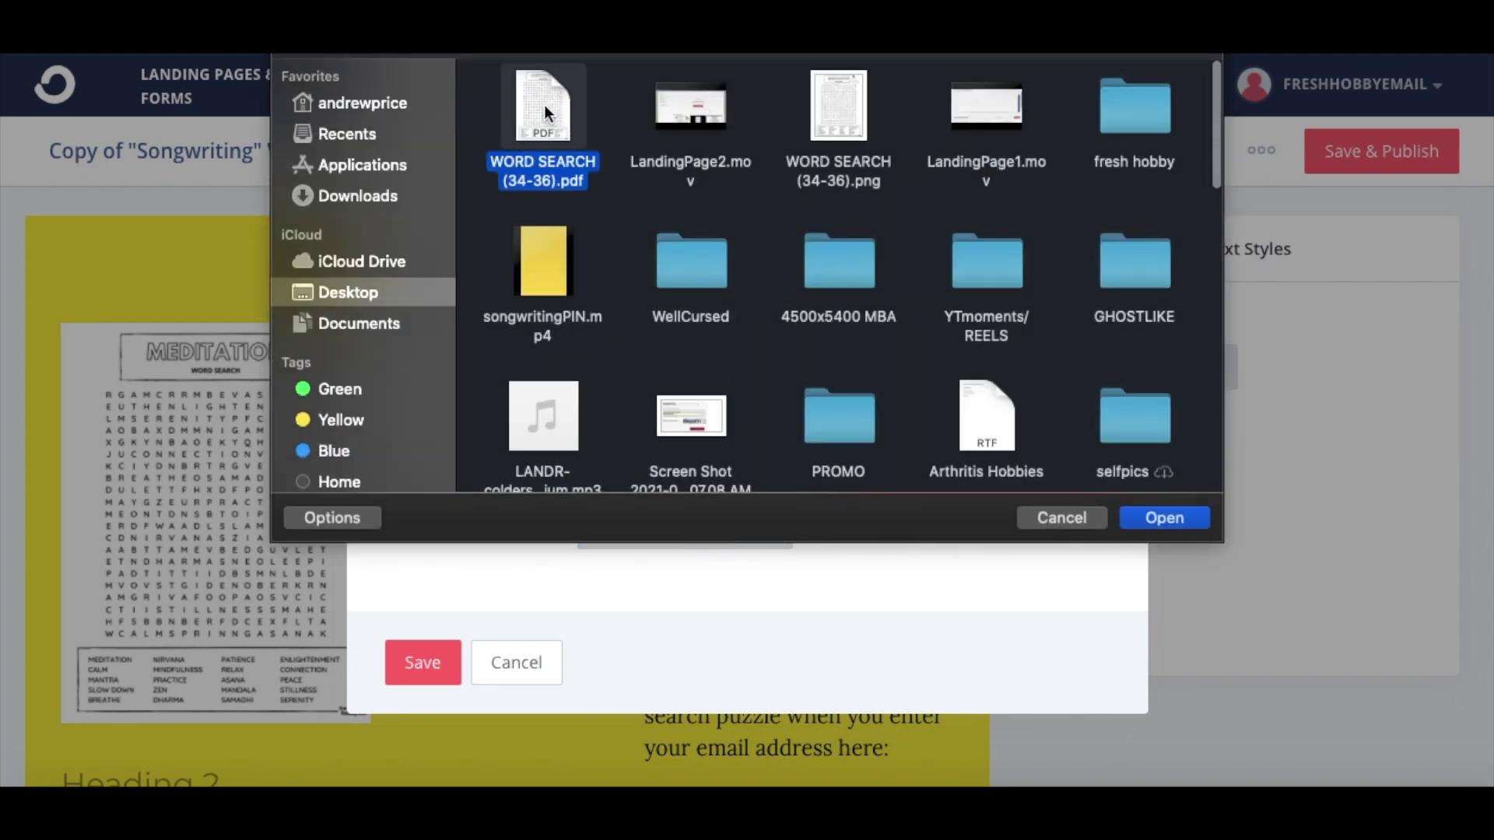
pyautogui.click(1146, 520)
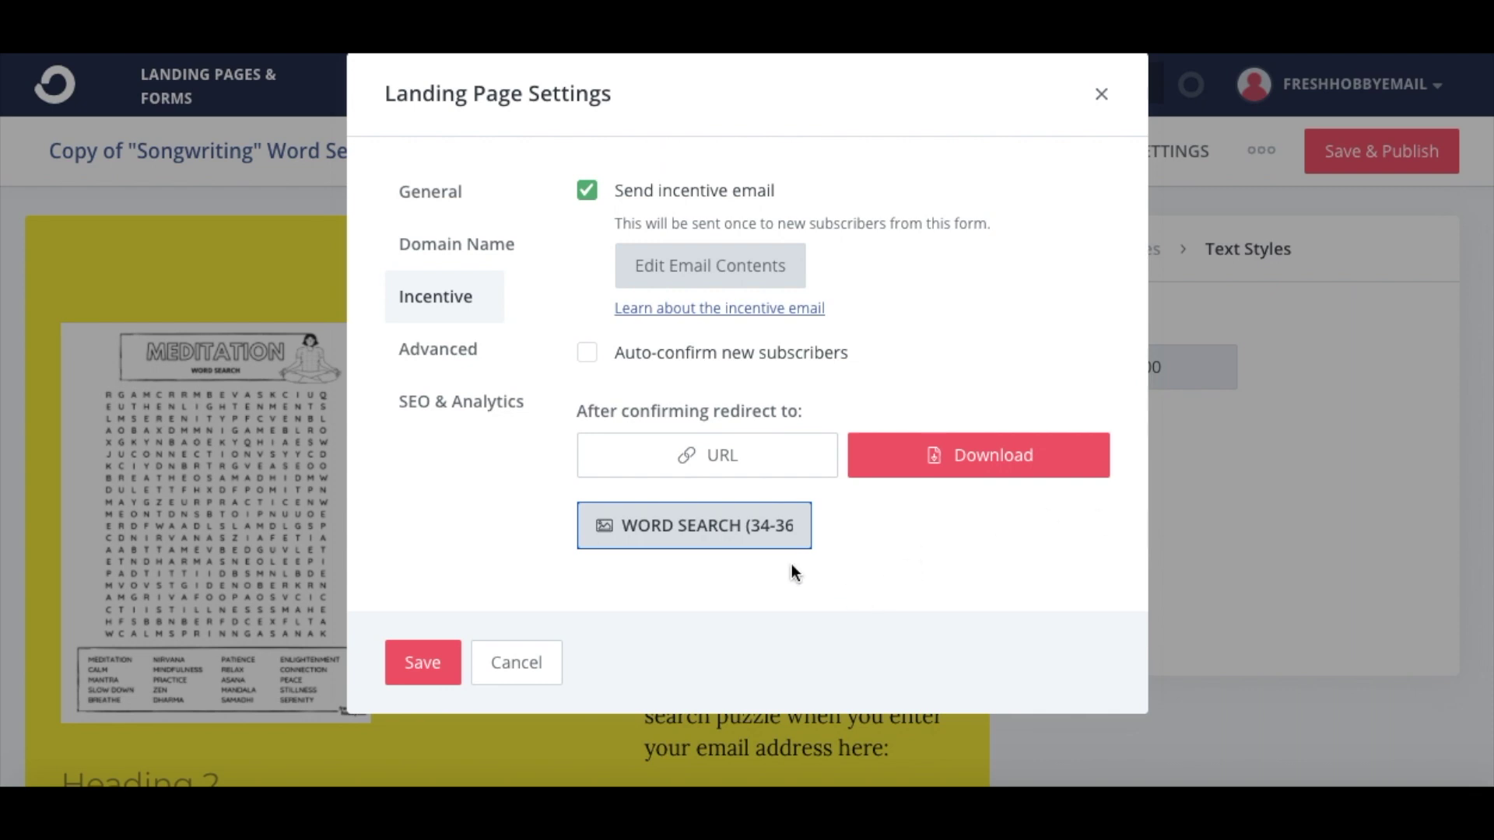
pyautogui.click(443, 356)
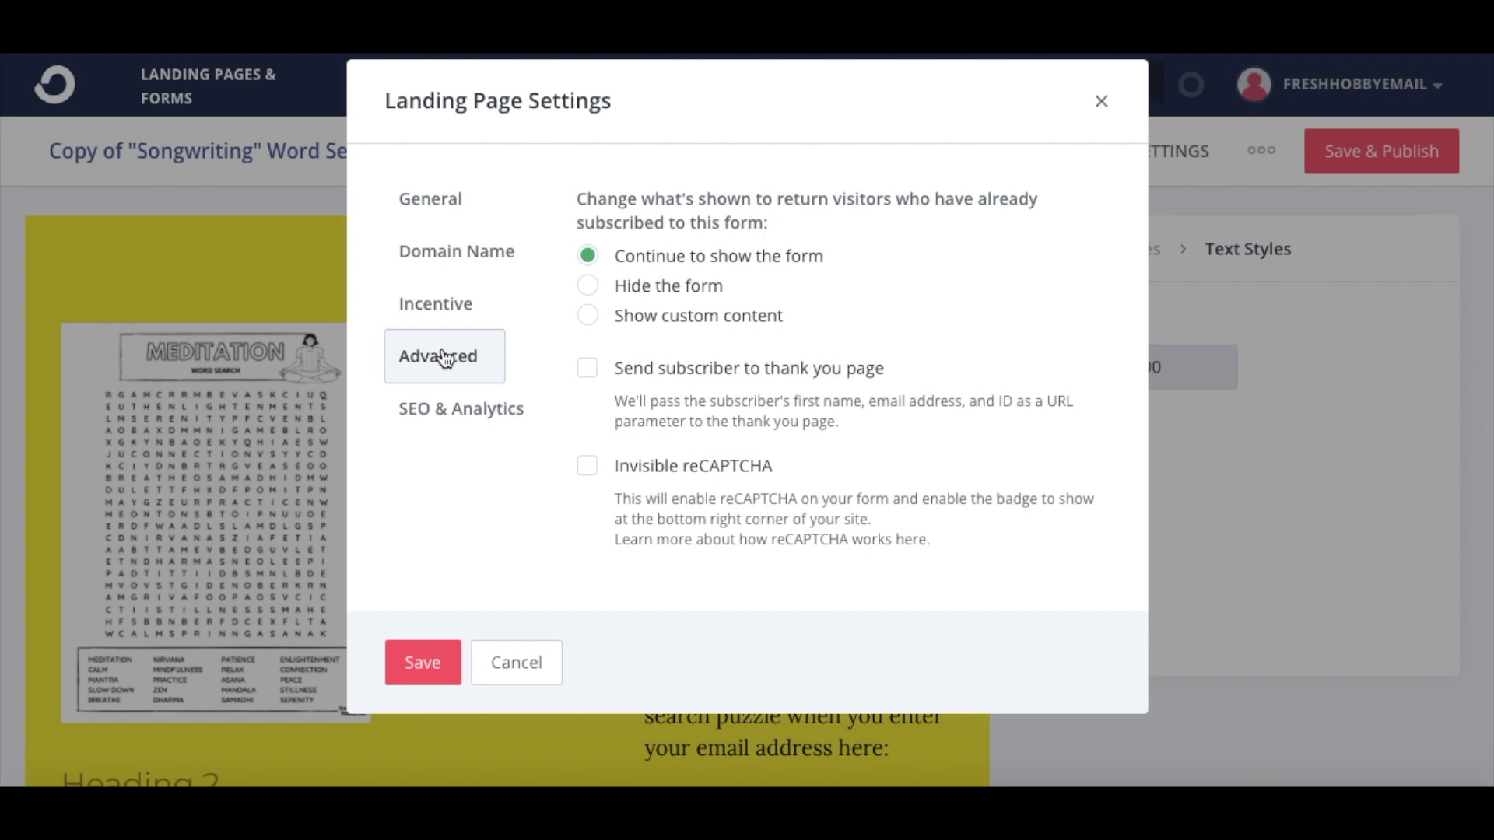
# Replace Songwriting with Meditation in the SEO title and description, then save the settings.
pyautogui.click(451, 412)
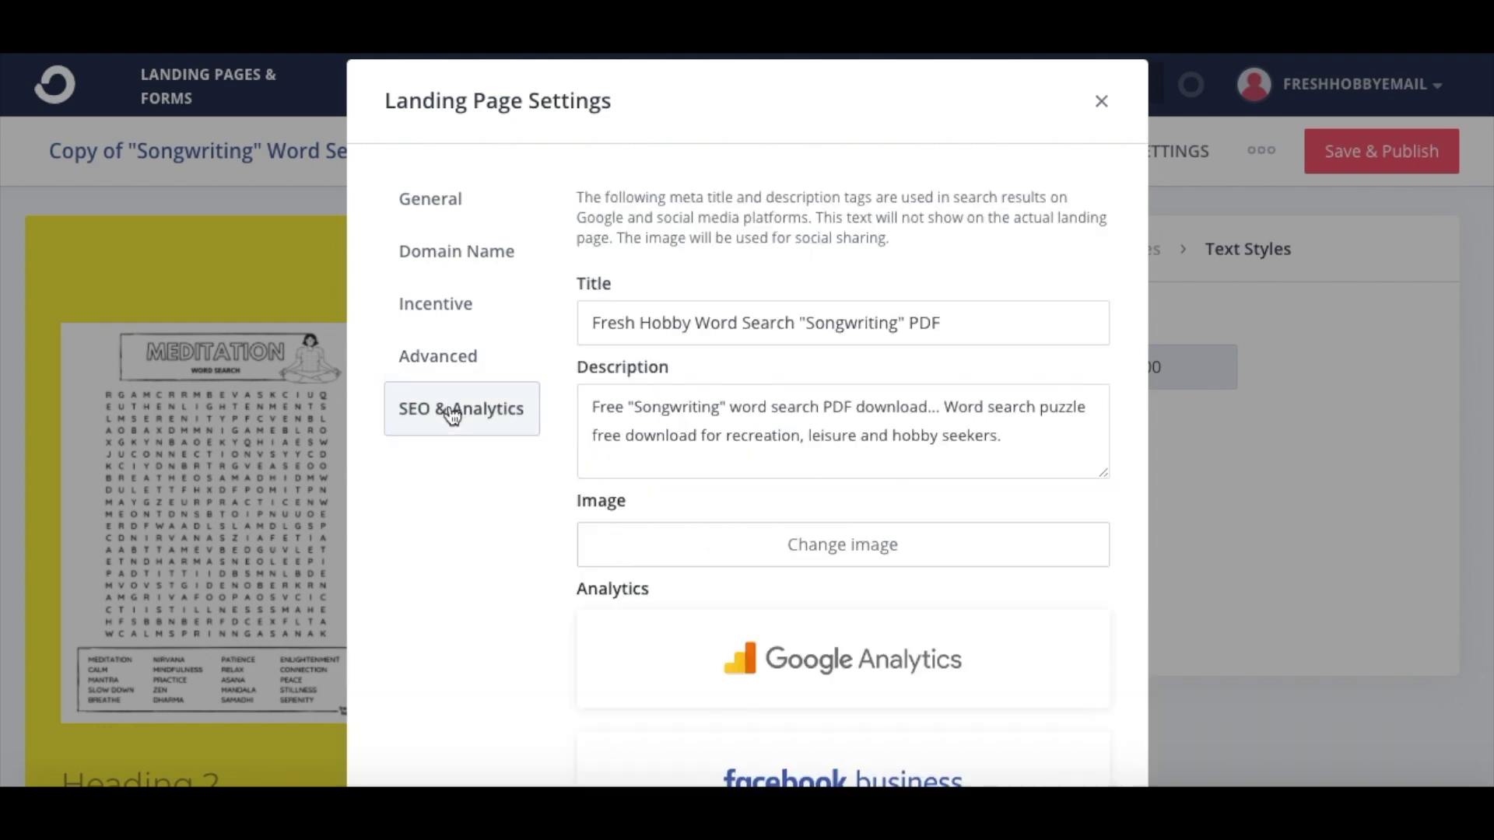
pyautogui.moveTo(896, 326); pyautogui.dragTo(824, 326)
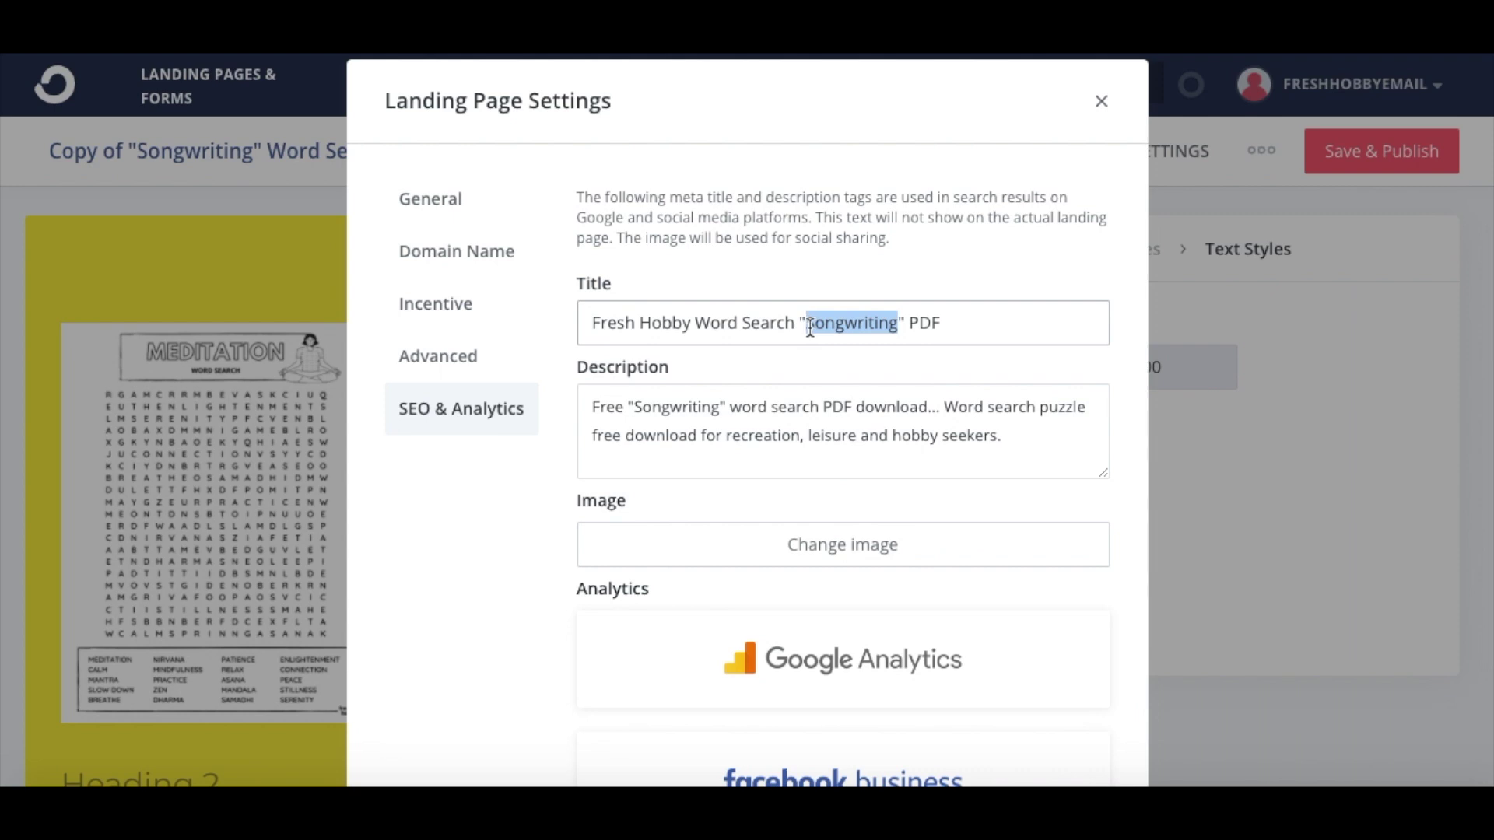
pyautogui.write('Meditation')
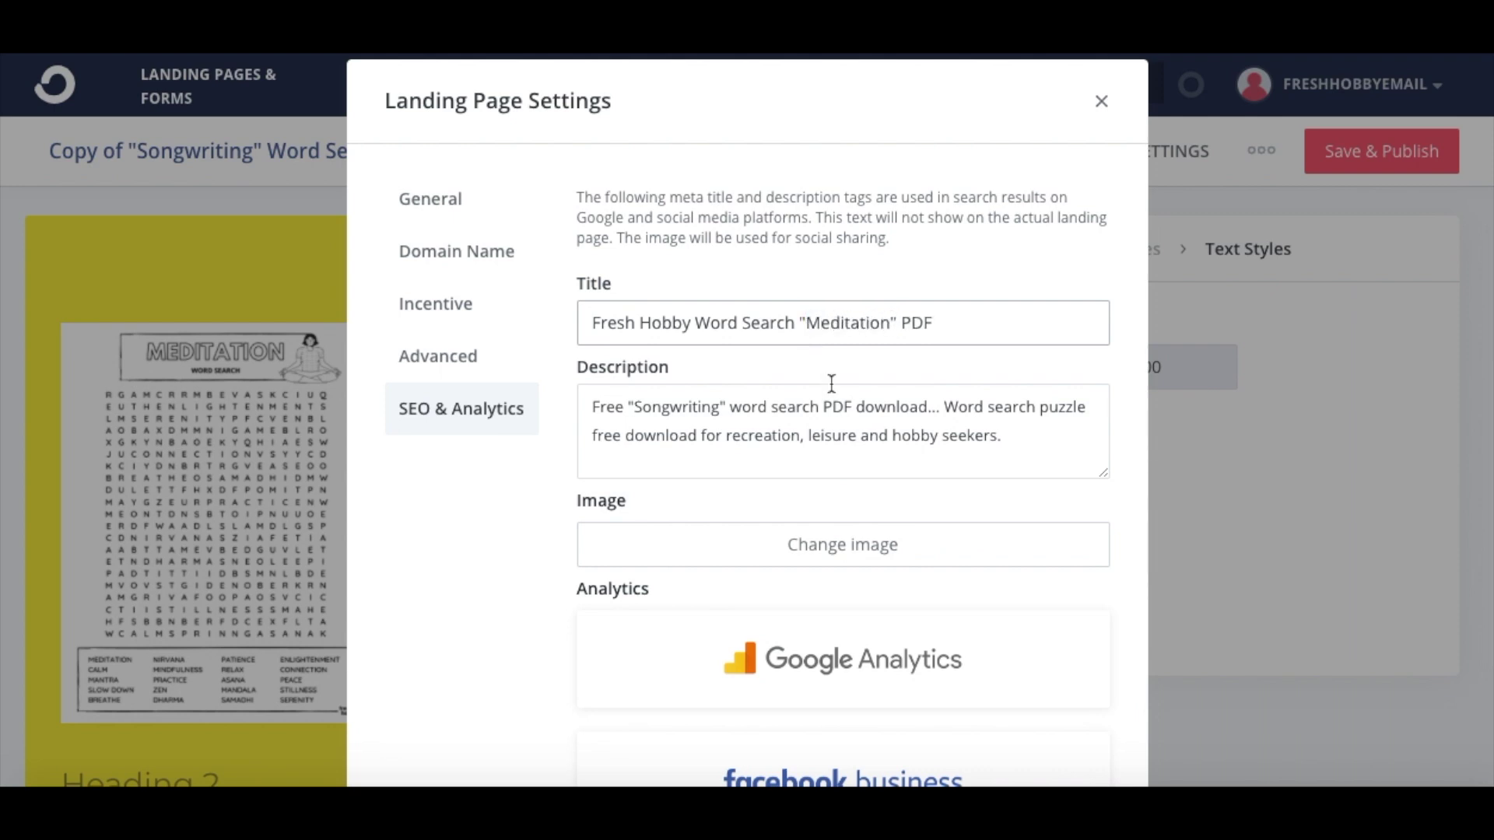
pyautogui.click(717, 413)
pyautogui.moveTo(717, 414); pyautogui.dragTo(639, 413)
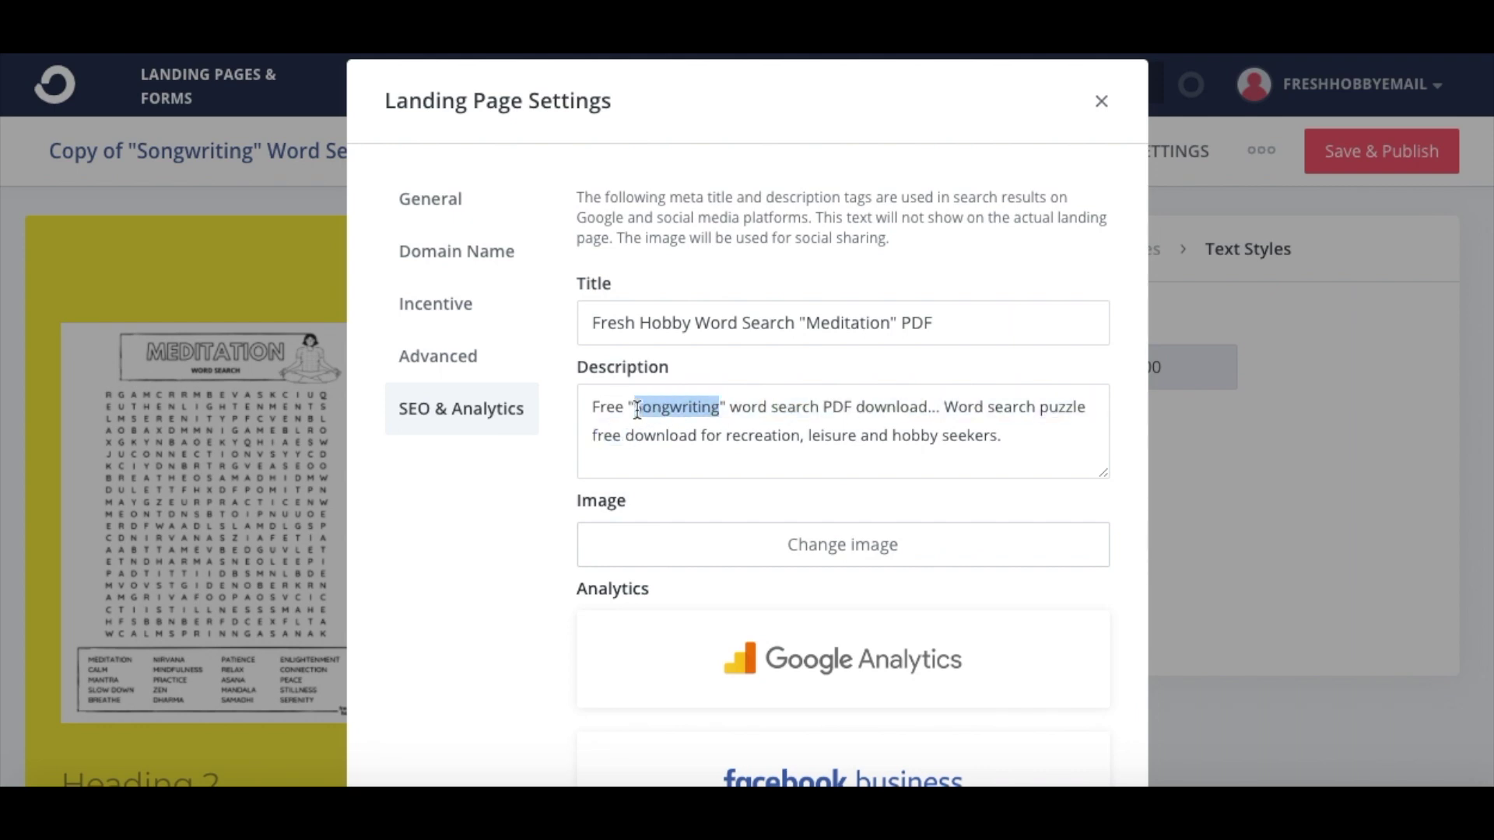
pyautogui.write('Meditation')
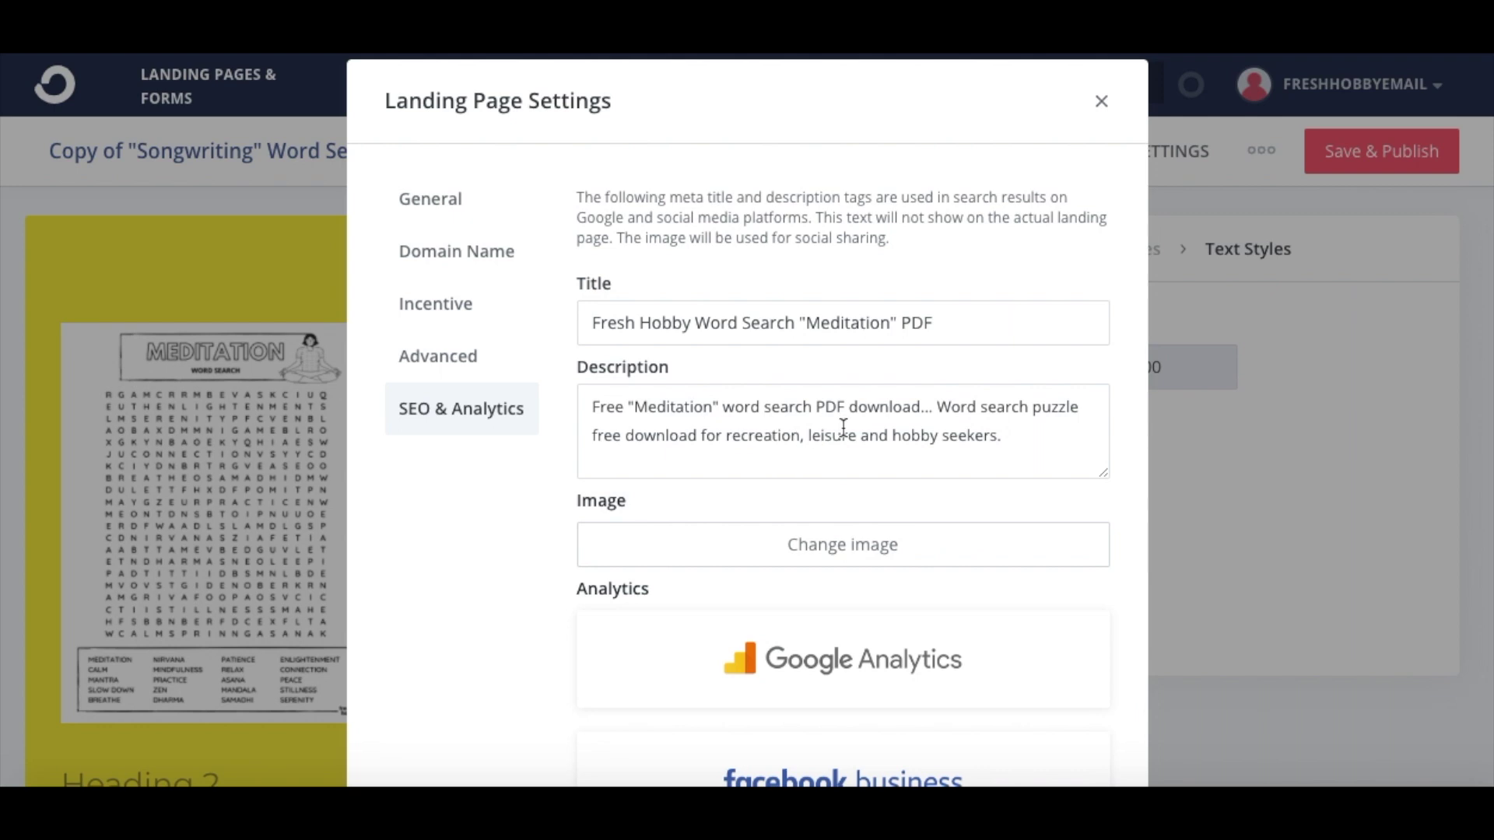
pyautogui.scroll(-2, 857, 422)
pyautogui.scroll(3, 858, 423)
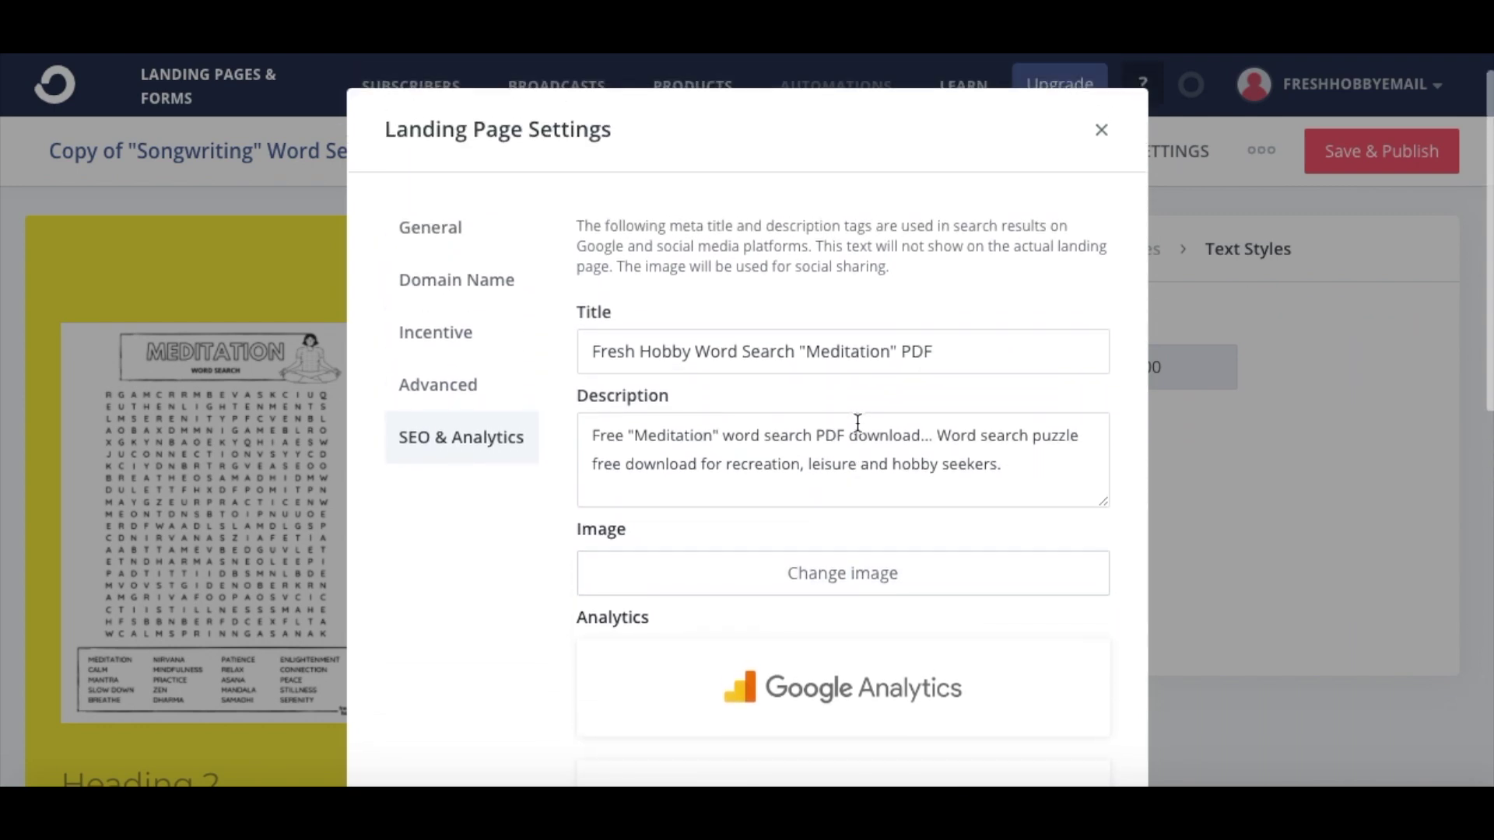
pyautogui.scroll(-10, 857, 423)
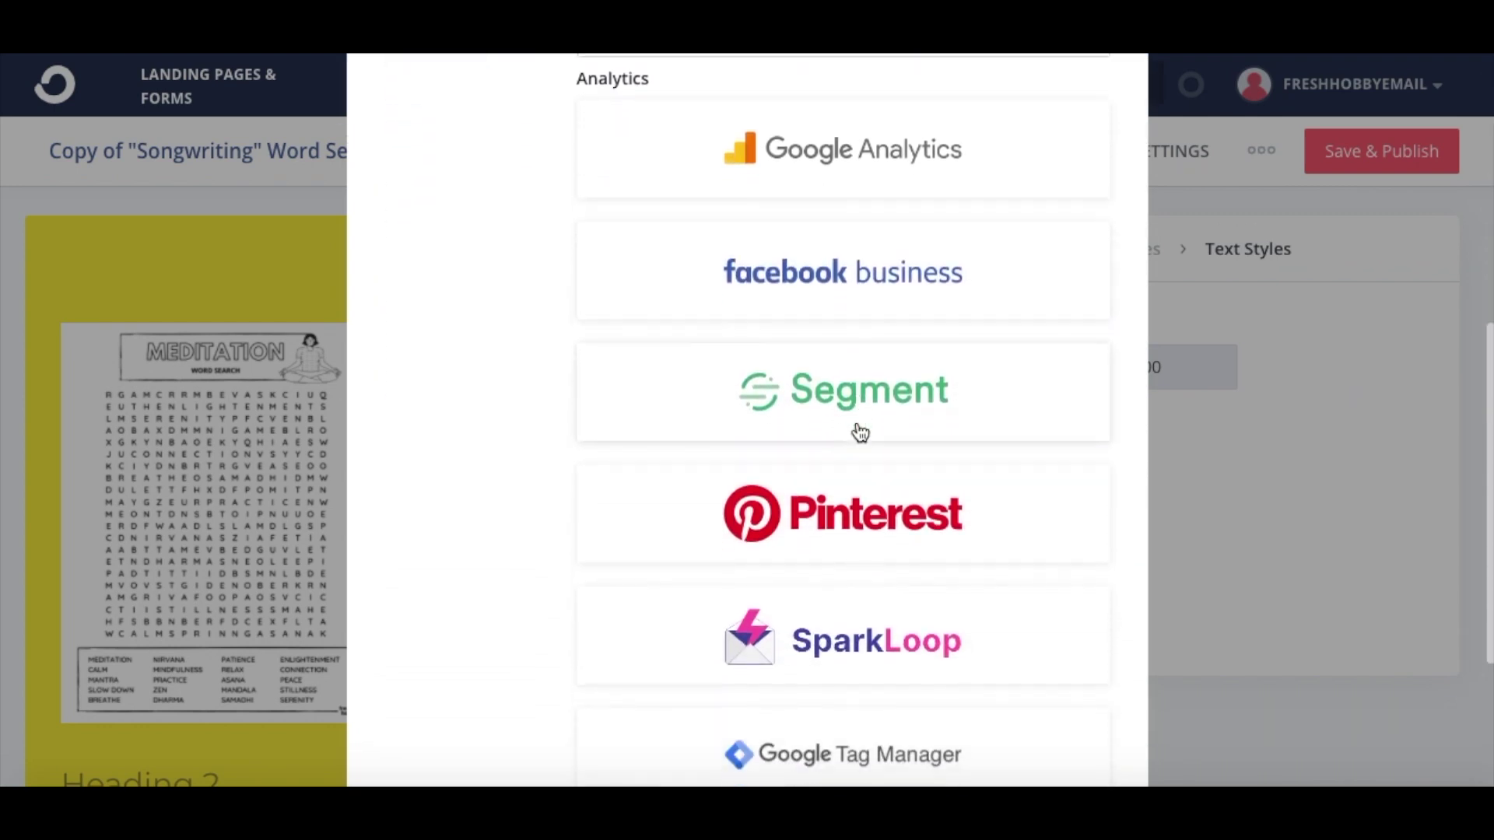
pyautogui.scroll(1, 599, 570)
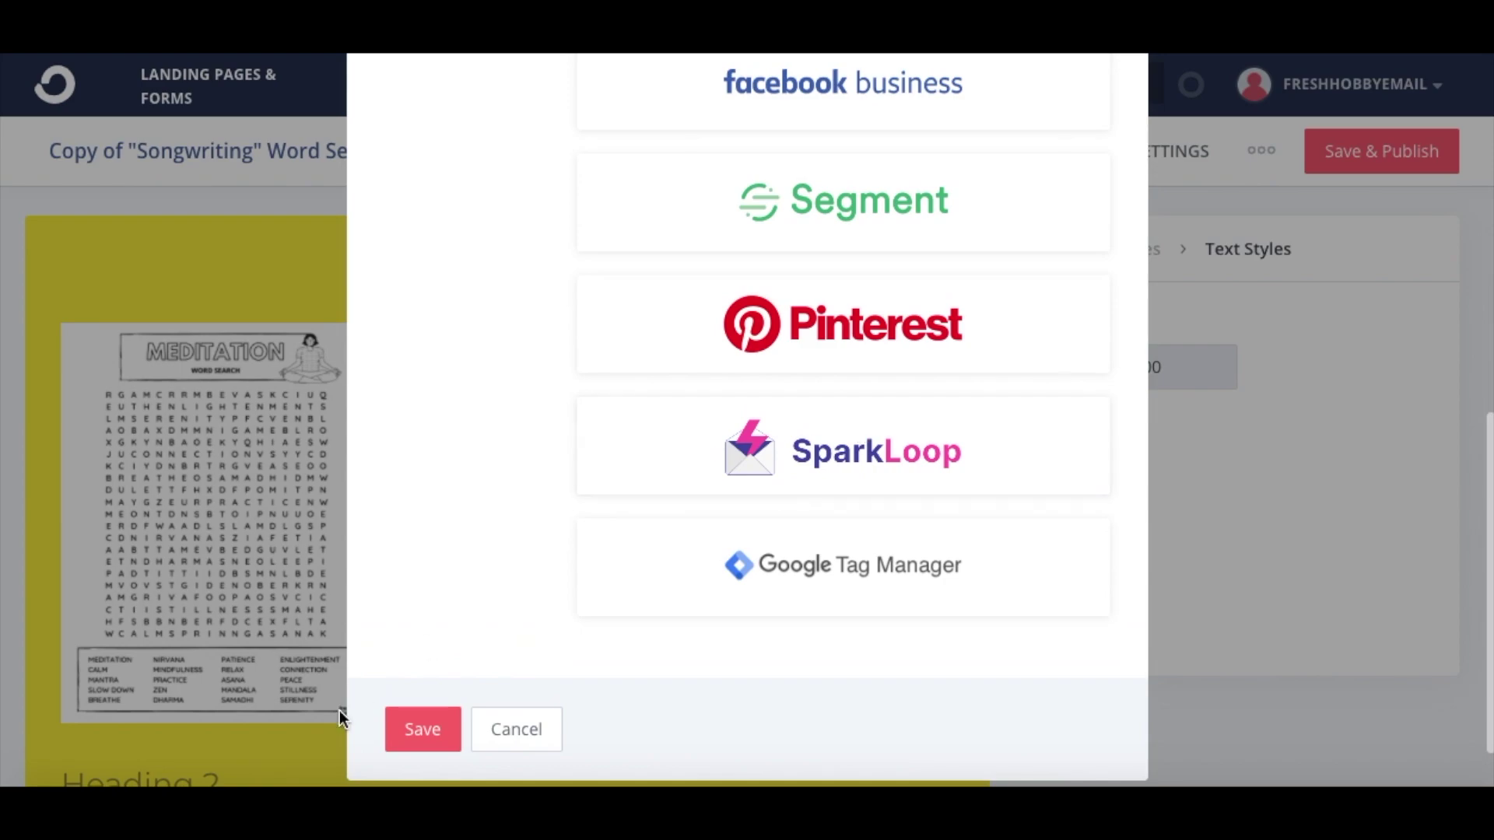
pyautogui.click(422, 730)
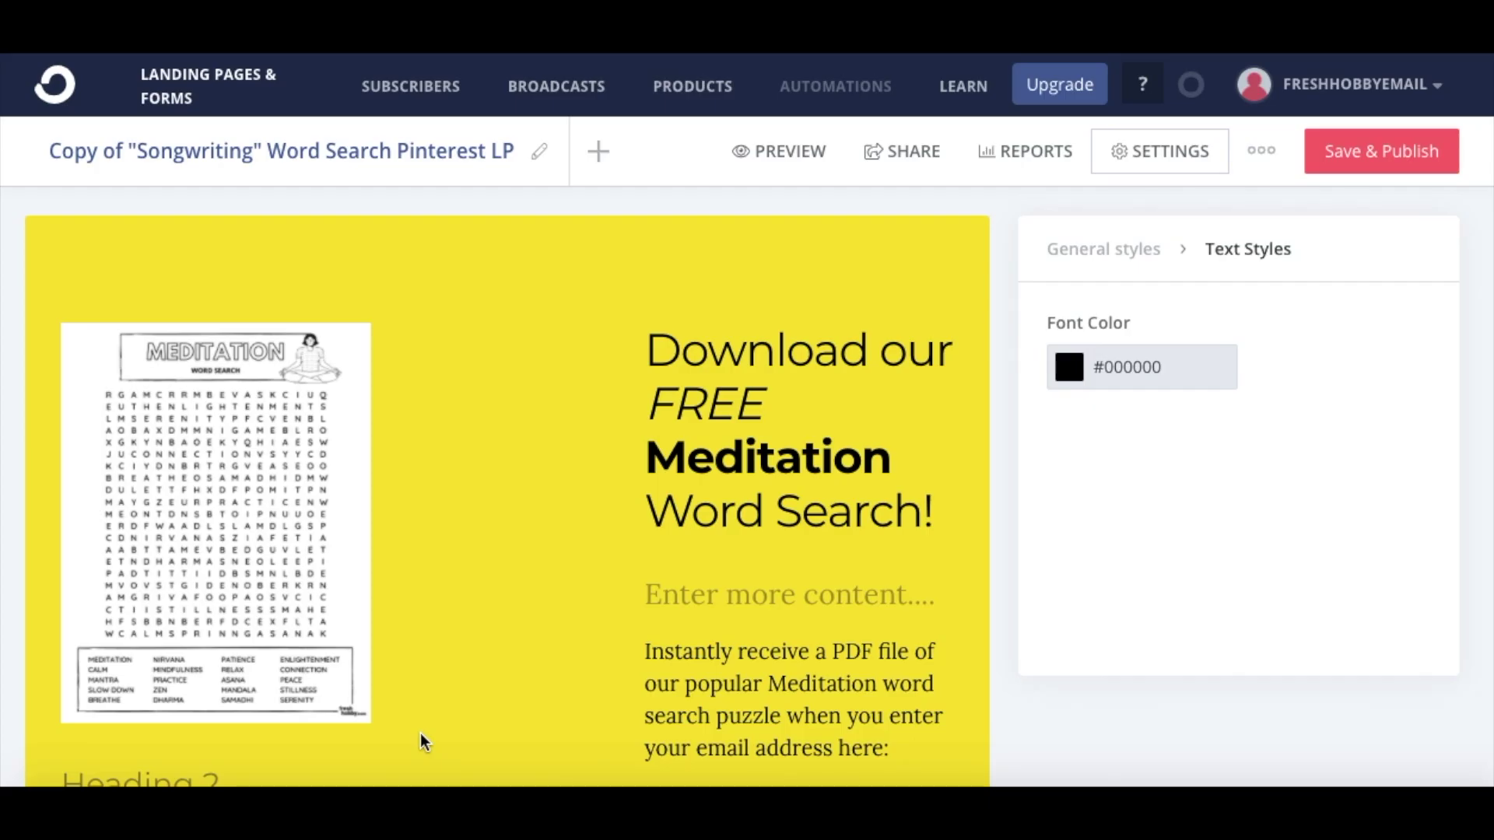
# Preview the page, rename it "Meditation" Word Search Pinterest LP, and publish it.
pyautogui.click(787, 156)
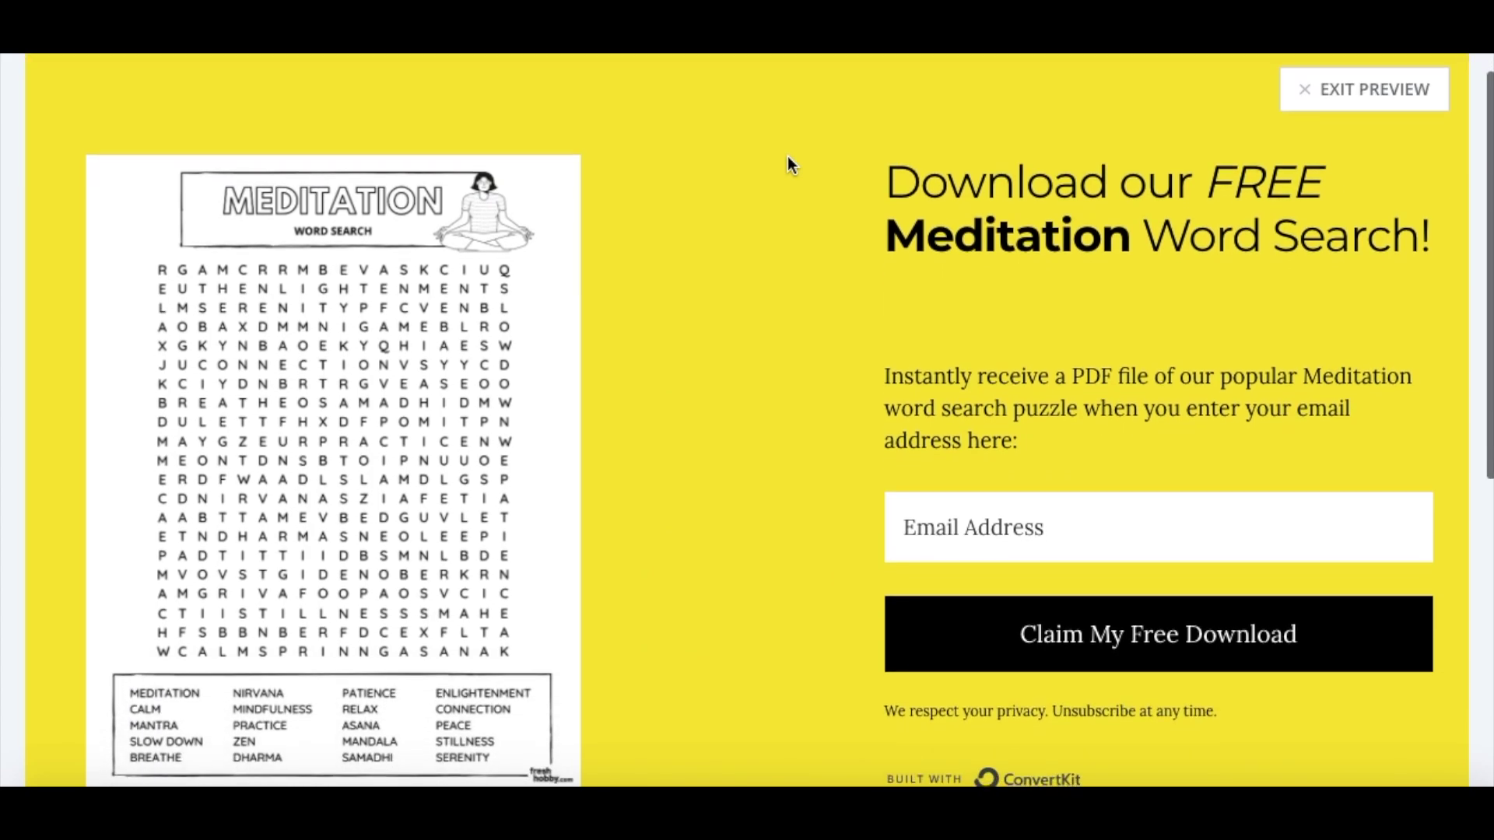
pyautogui.press('BackSpace')
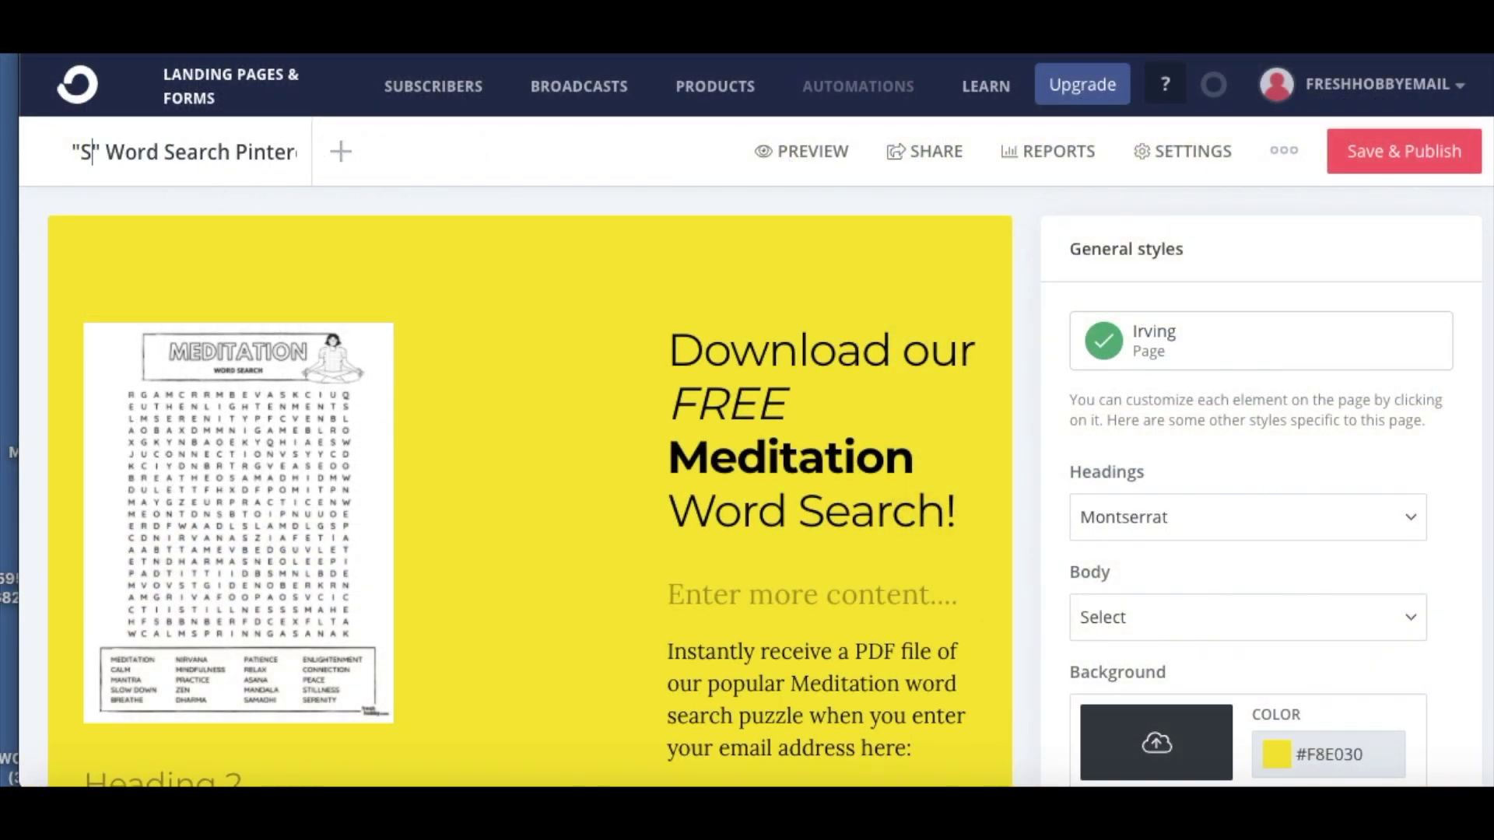
pyautogui.press('BackSpace')
pyautogui.write('Meditation')
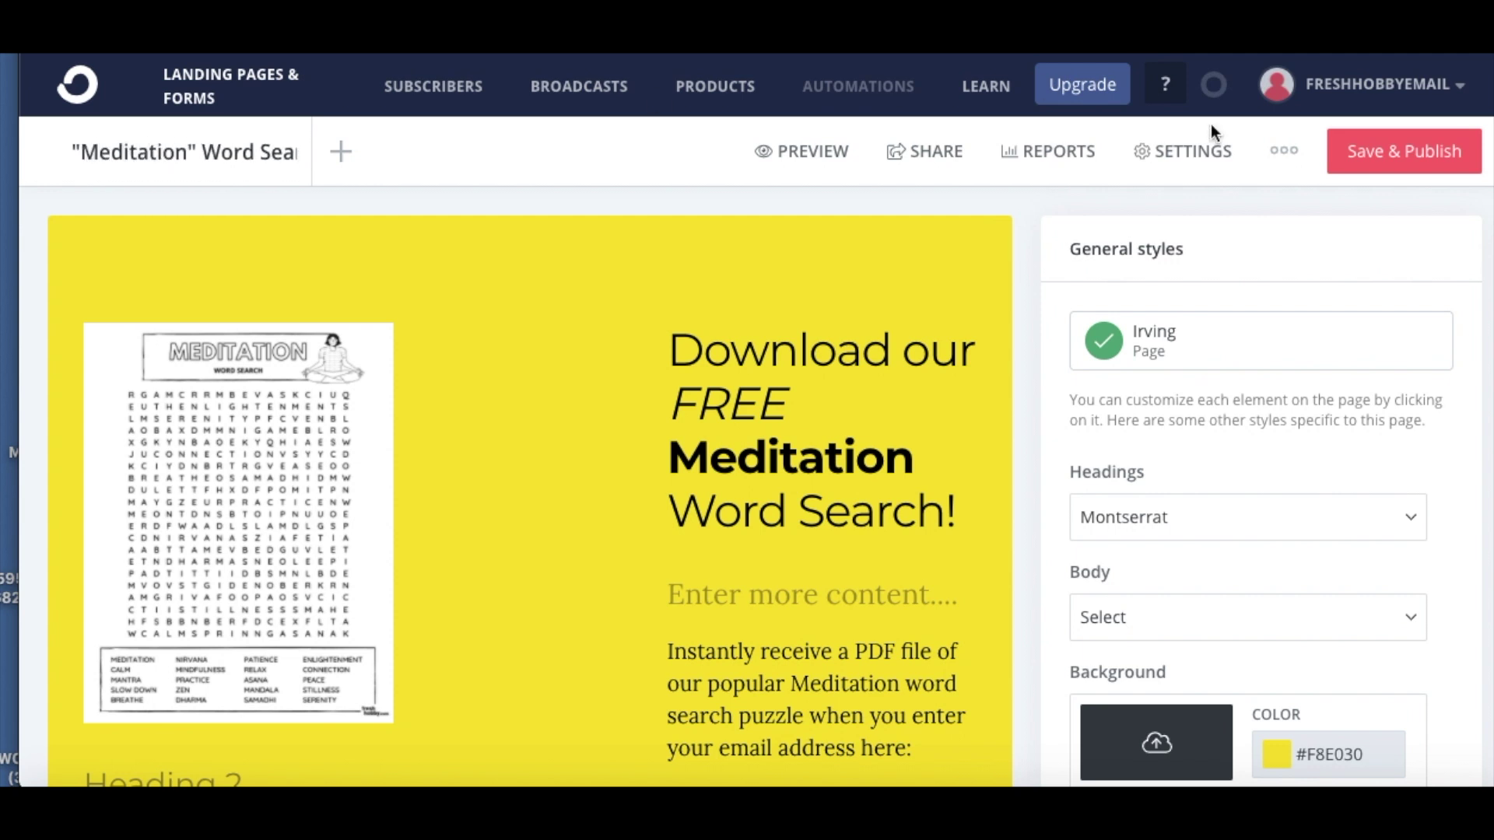
pyautogui.click(1361, 139)
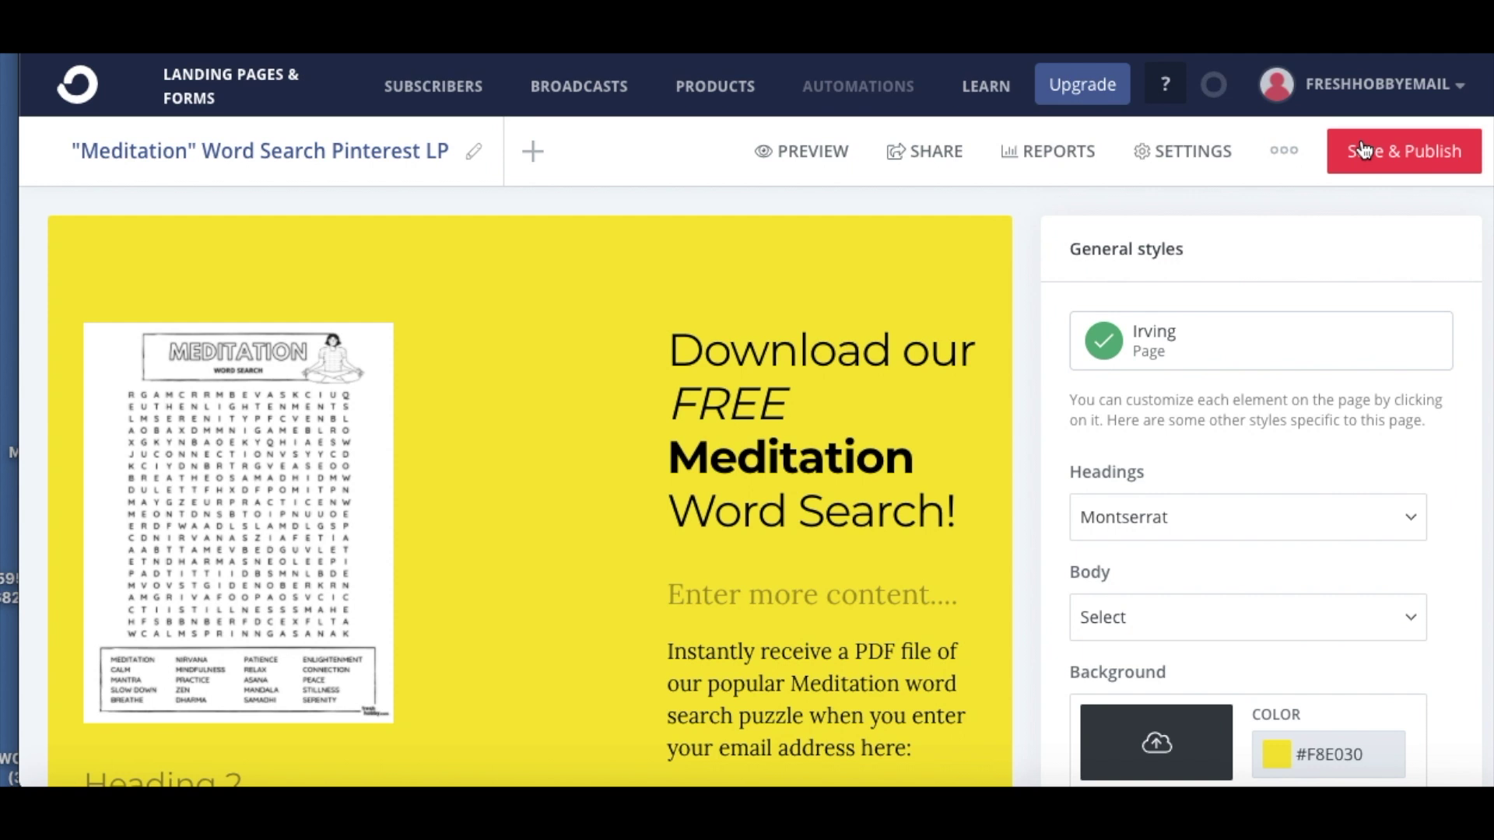
# Copy the live landing page URL from the Share options.
pyautogui.click(931, 159)
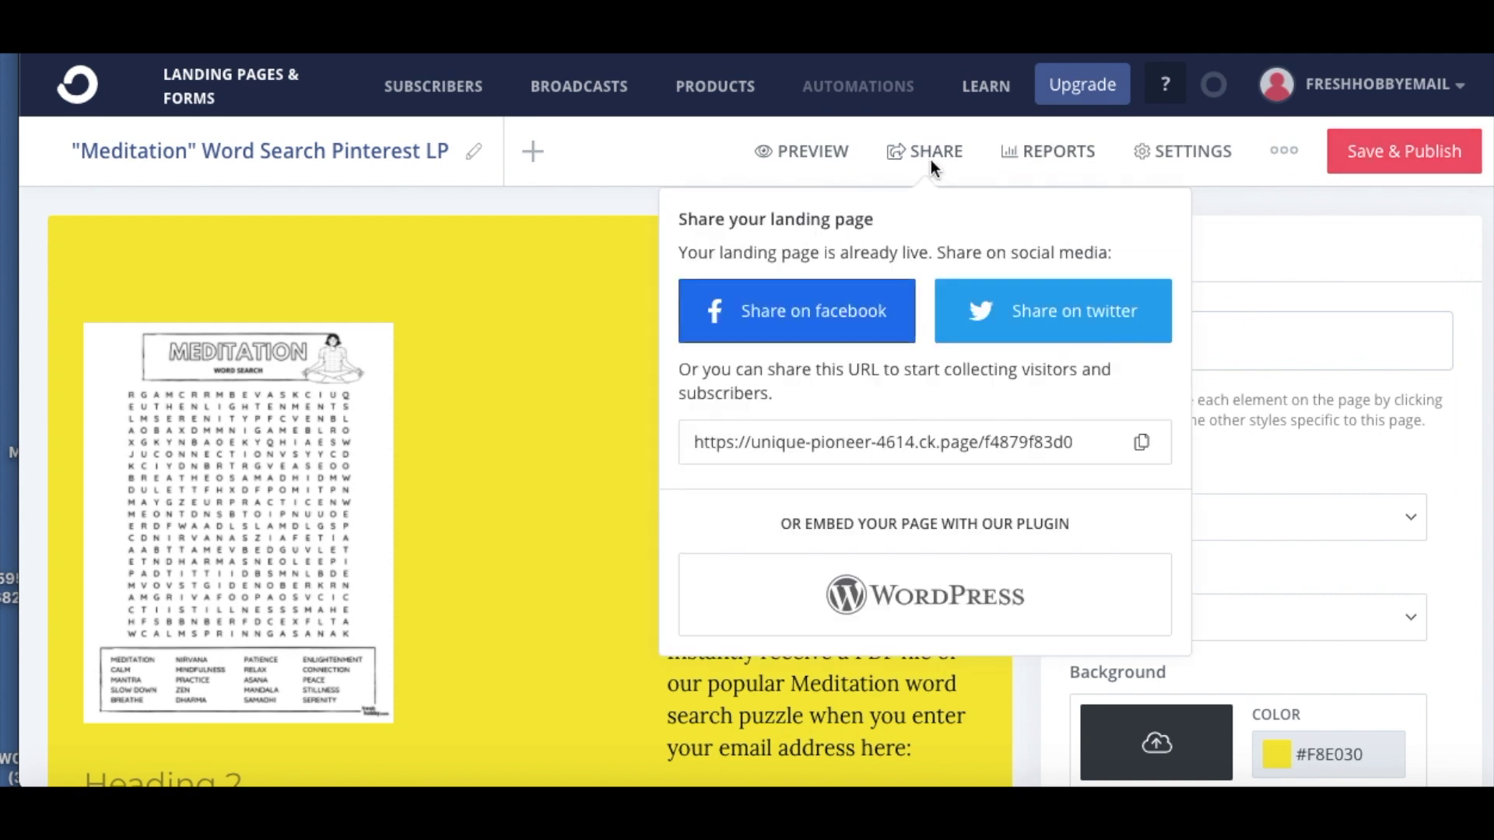
pyautogui.tripleClick(985, 442)
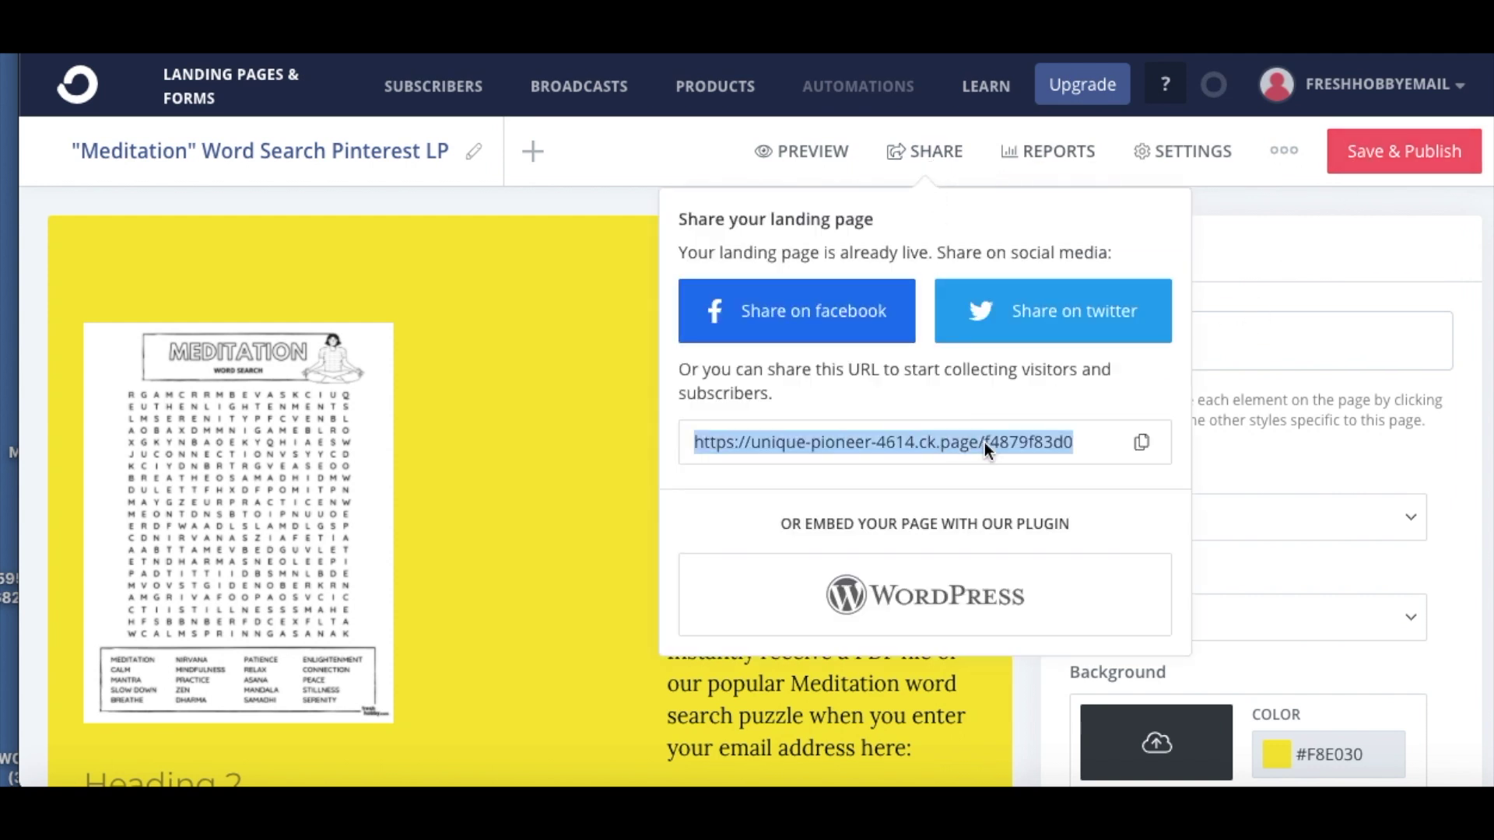
pyautogui.rightClick(985, 442)
pyautogui.click(1020, 492)
# Load the copied unique-pioneer-4614.ck.page URL in a new browser tab.
pyautogui.press('super+t')
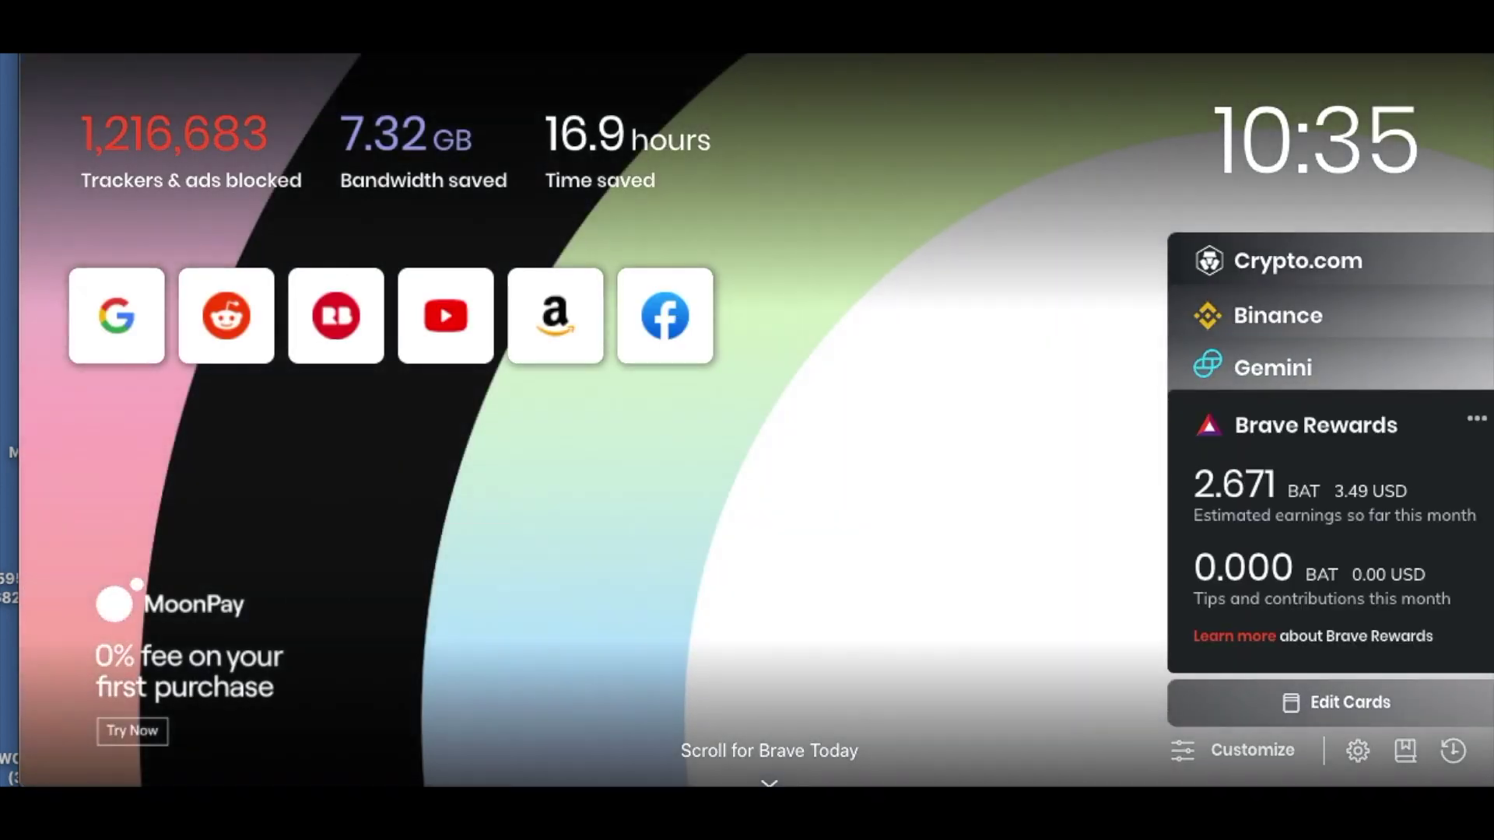
pyautogui.rightClick(609, 84)
pyautogui.click(619, 122)
pyautogui.press('Return')
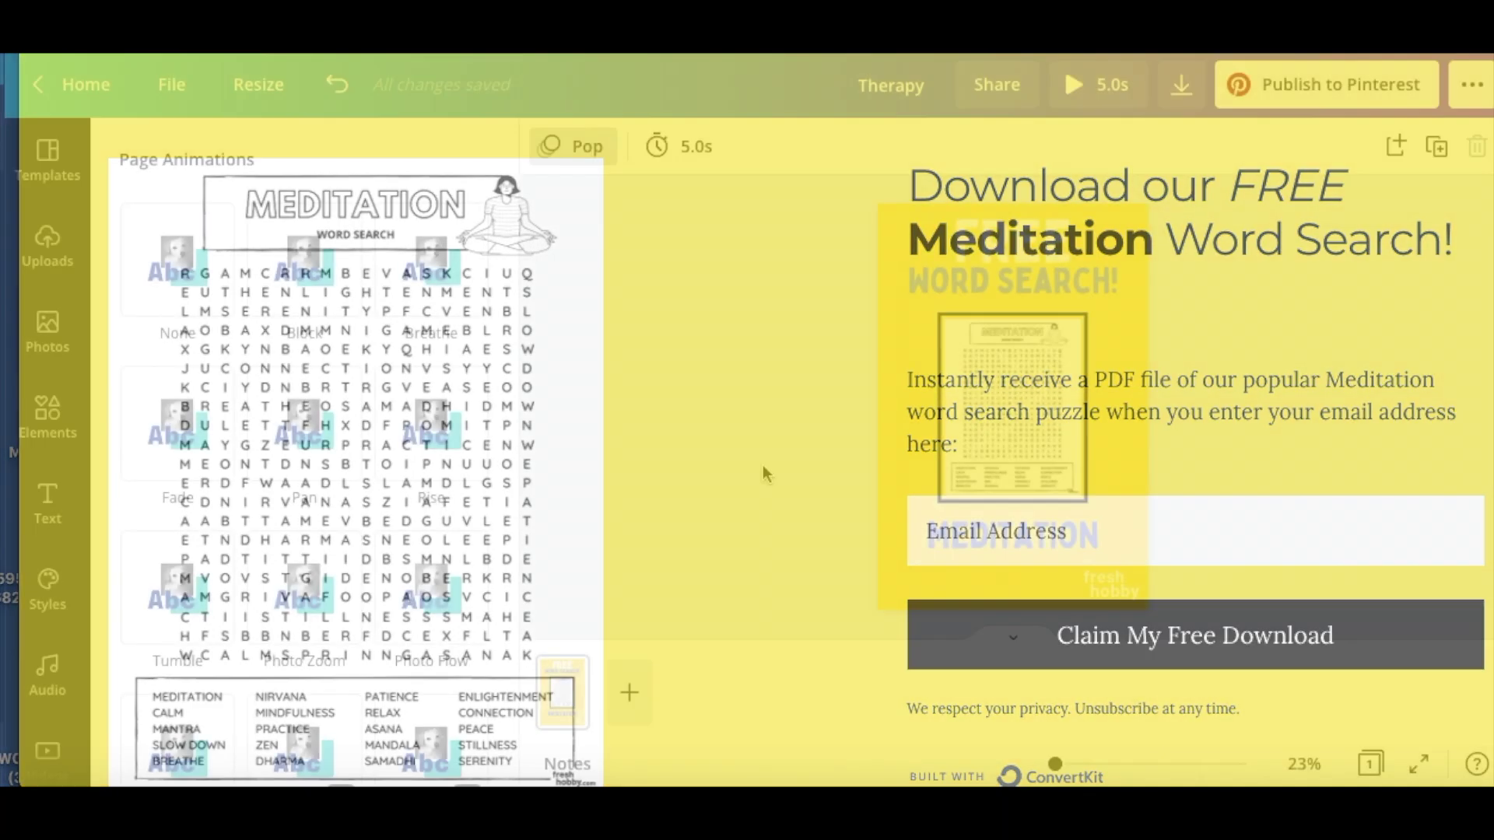
# Download the animated Therapy word search pin from Canva as an MP4 video.
pyautogui.scroll(-5, 346, 487)
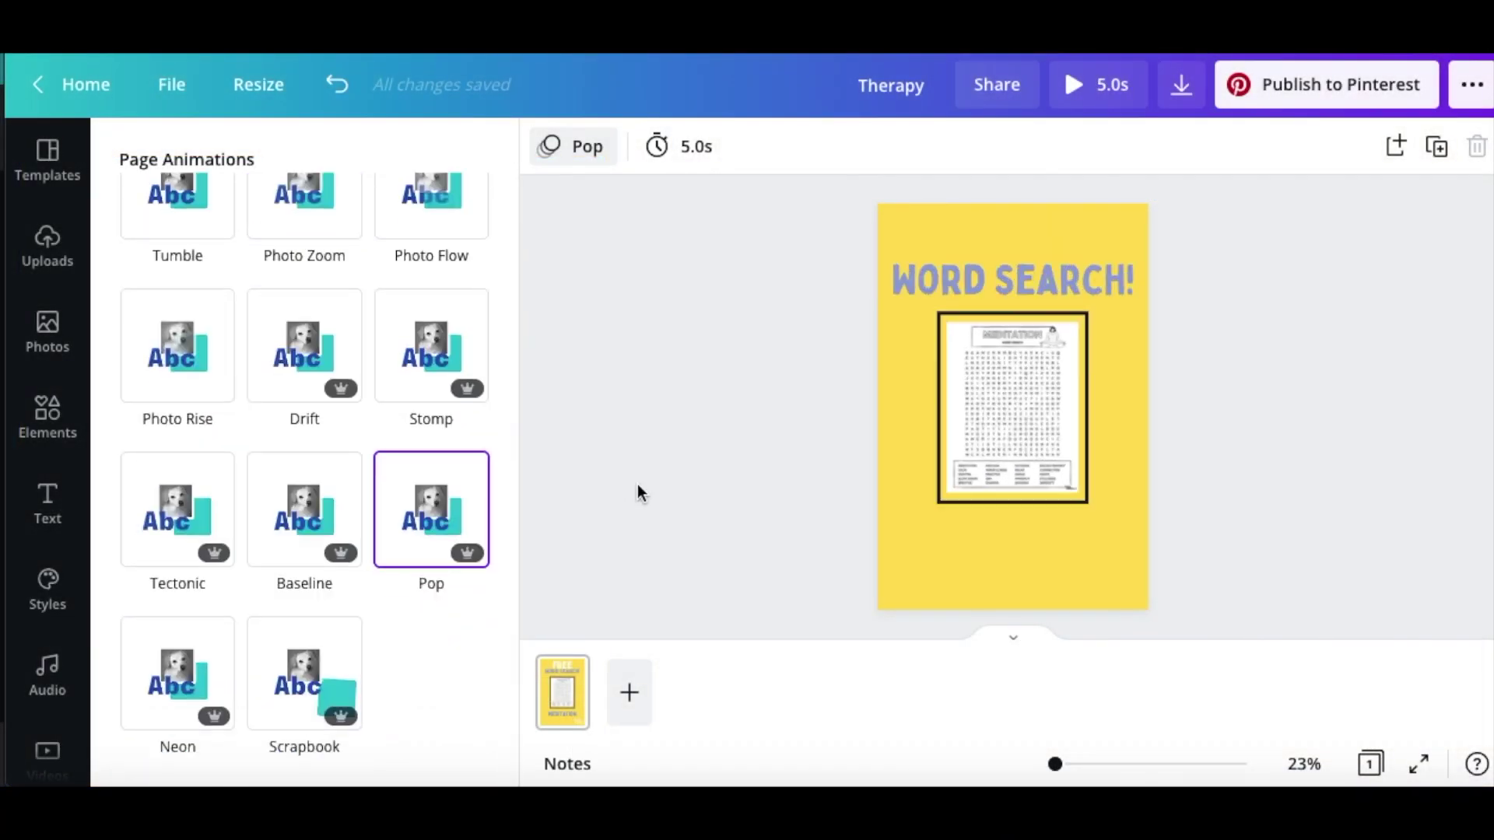
pyautogui.scroll(4, 452, 461)
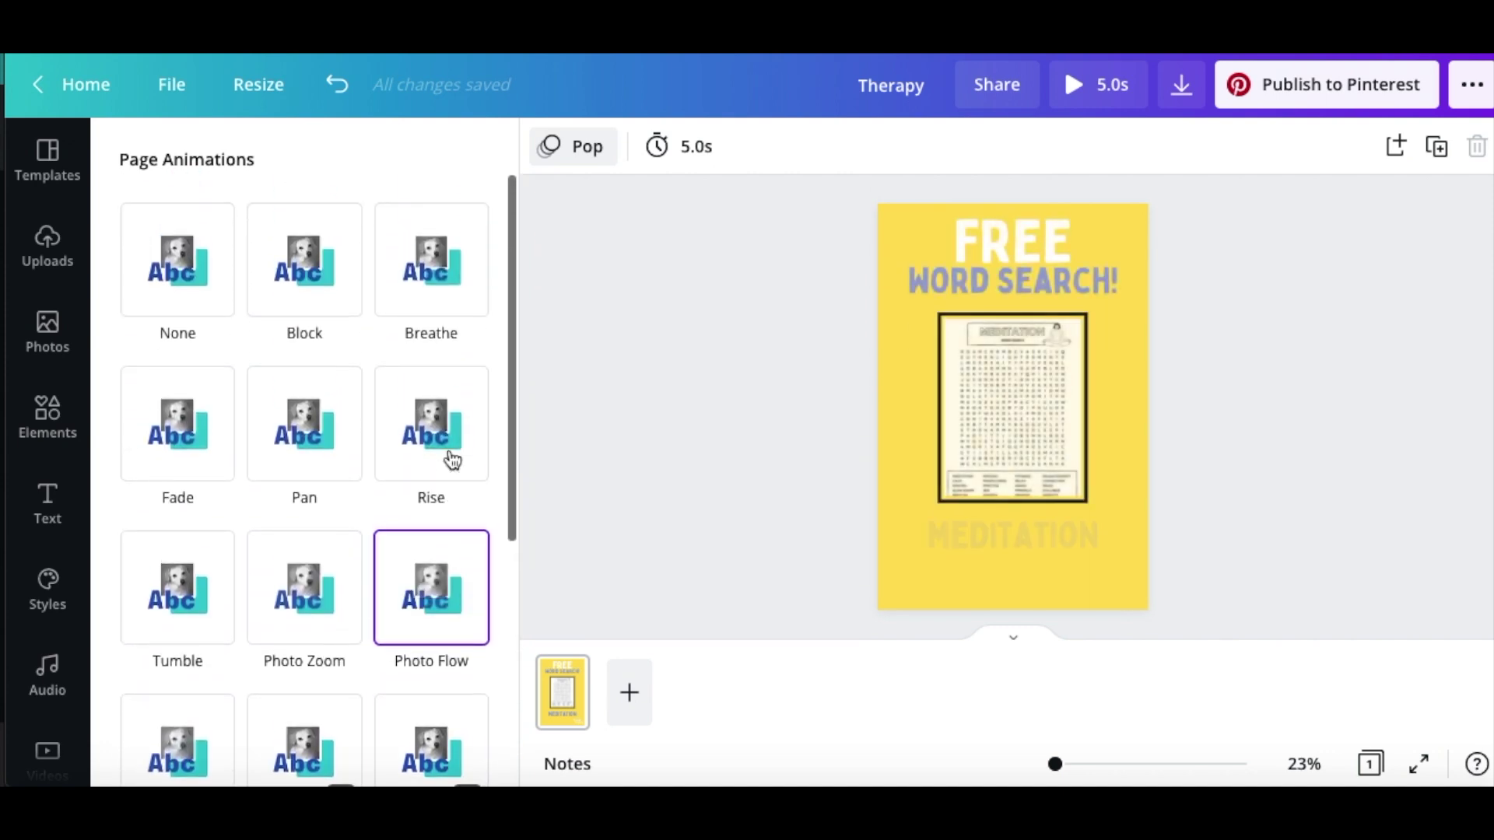
pyautogui.scroll(-3, 450, 458)
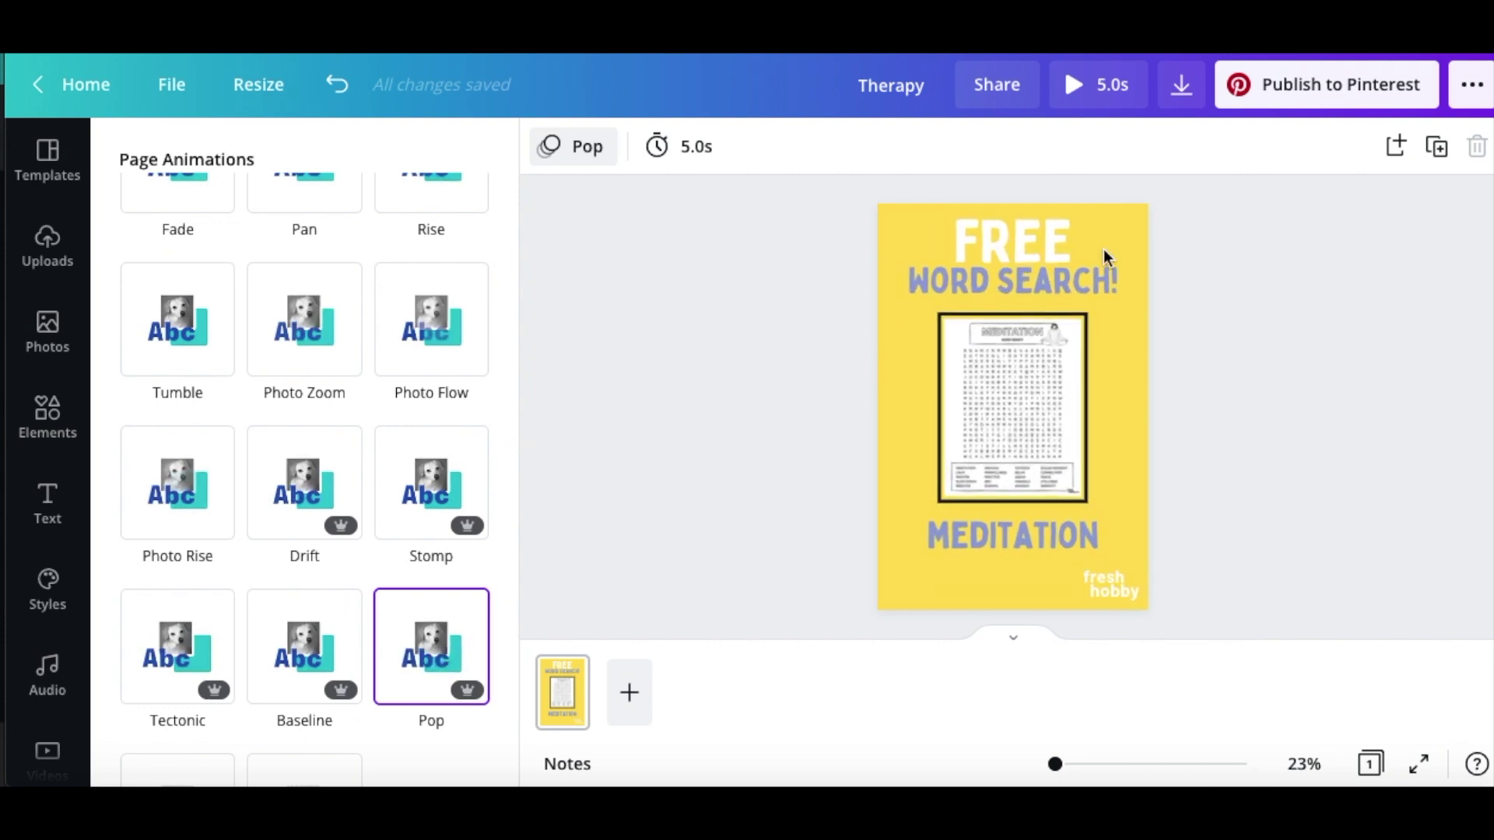
pyautogui.click(1181, 86)
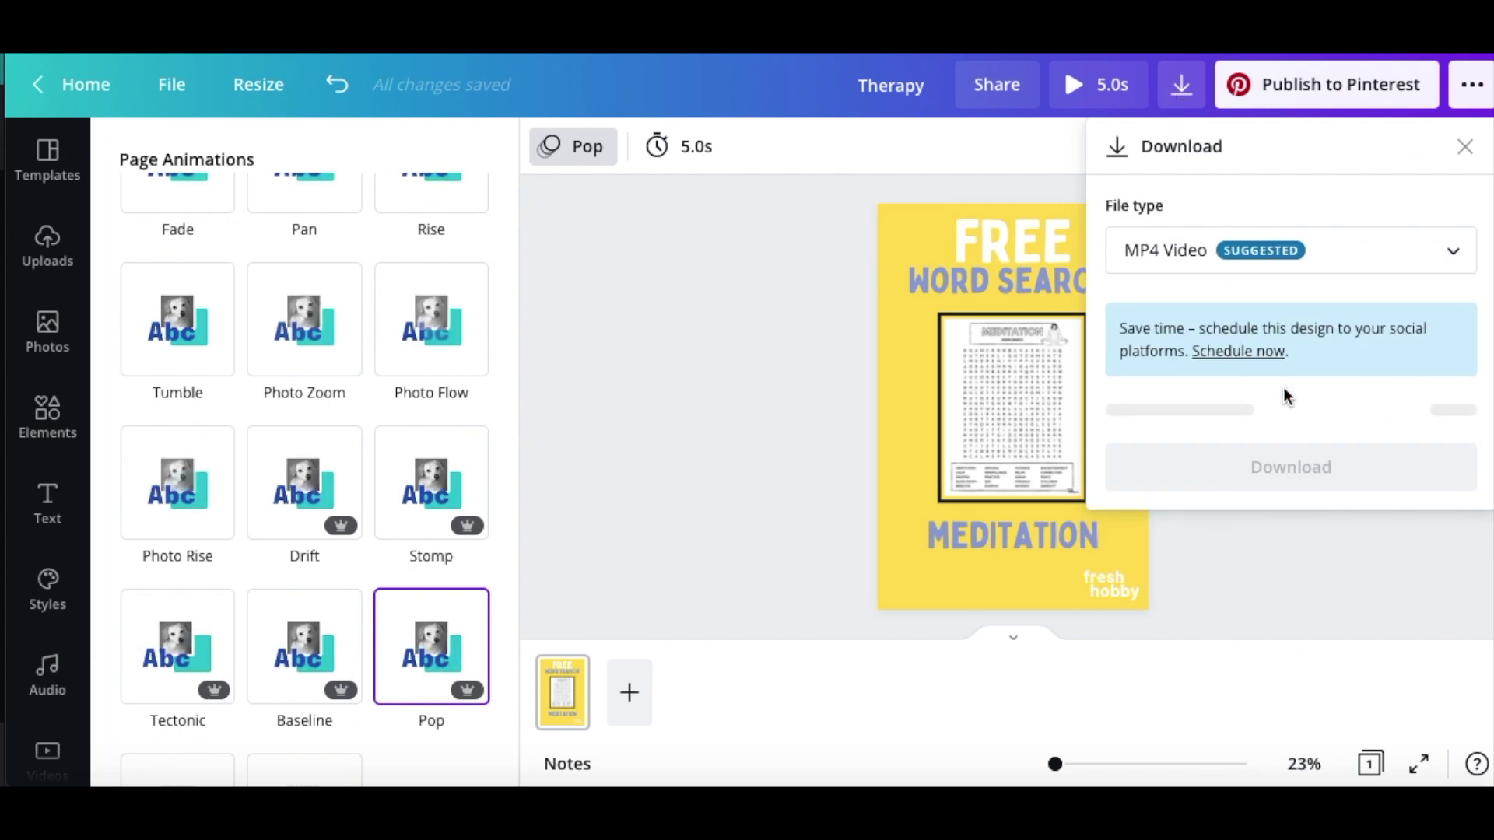
pyautogui.click(1262, 409)
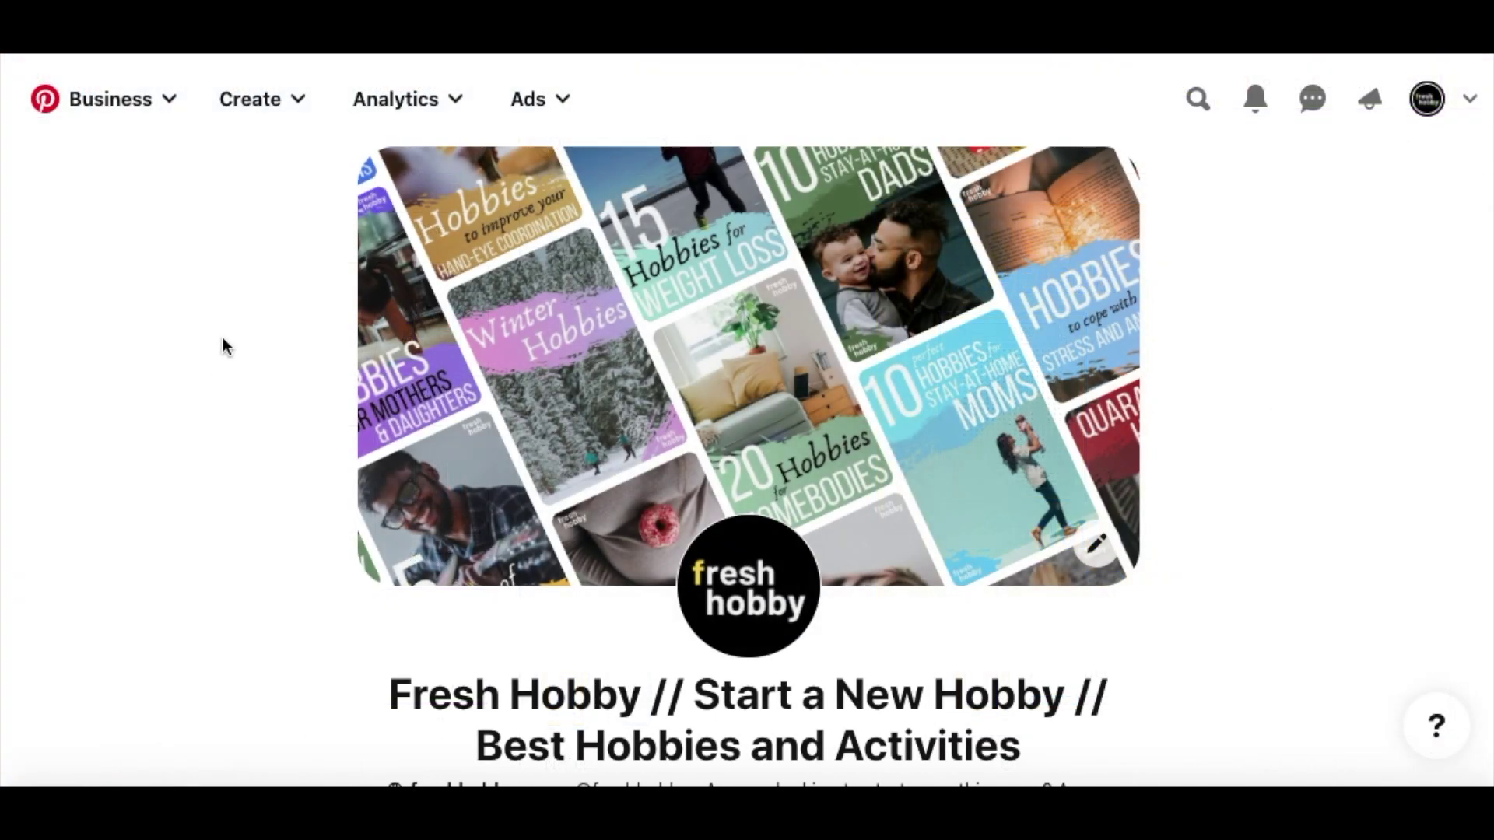
# Create a new Pin, upload meditationPIN.mp4, and begin the title 'Free "Meditation" Word Se'.
pyautogui.click(278, 102)
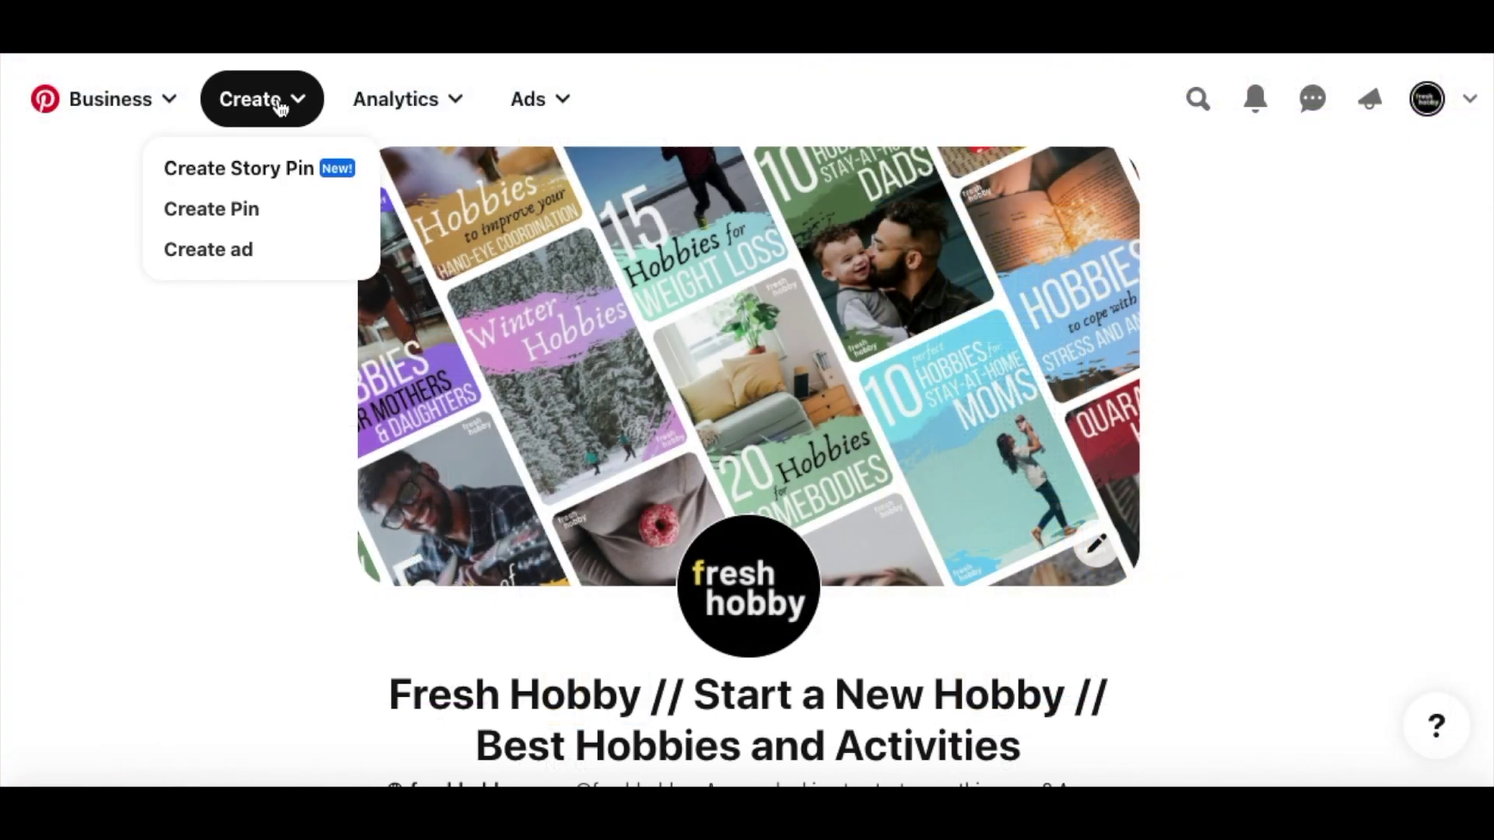
pyautogui.click(249, 206)
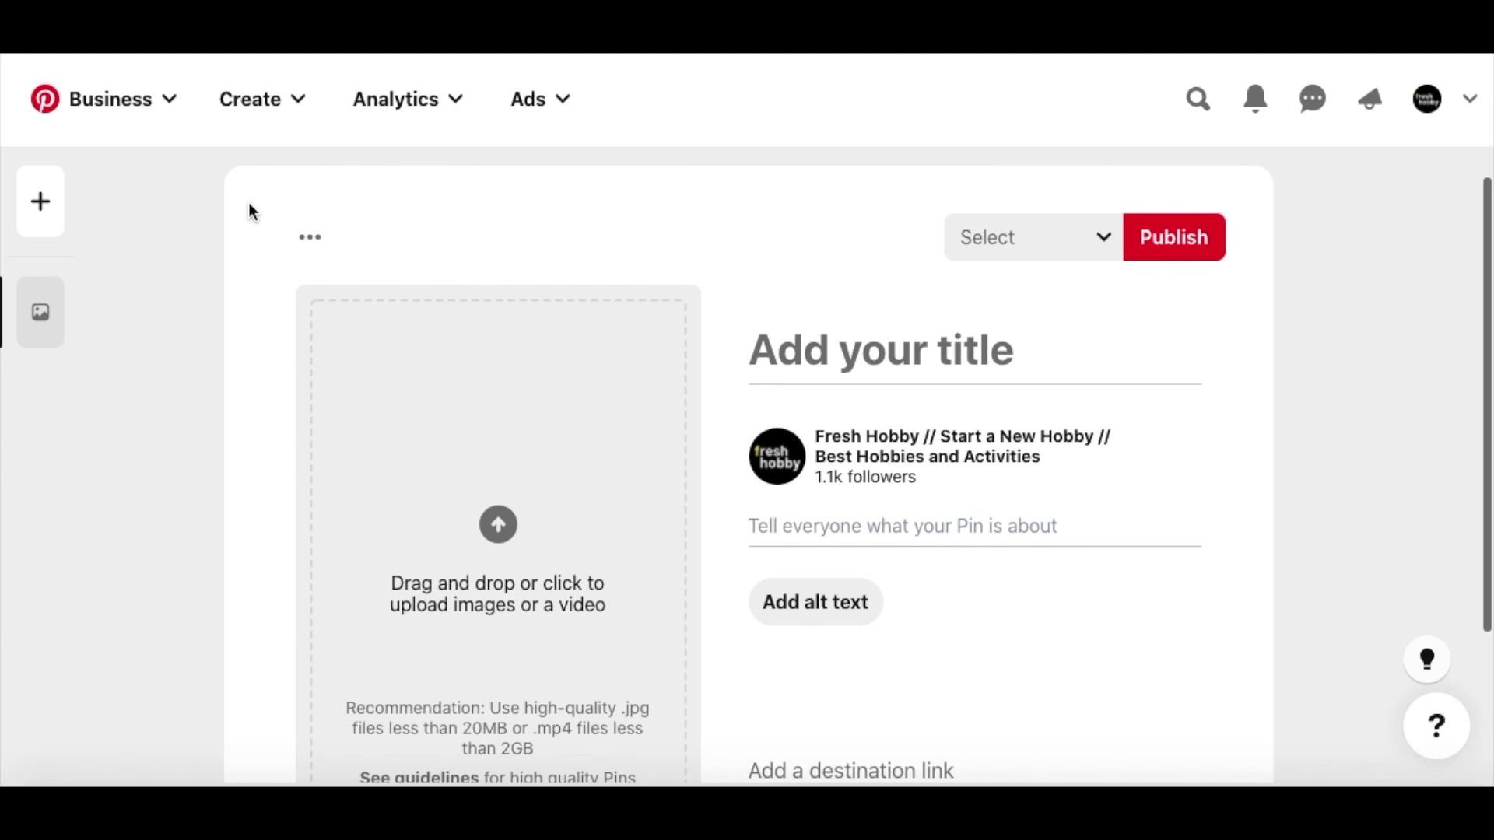
pyautogui.scroll(-1, 527, 390)
pyautogui.click(518, 530)
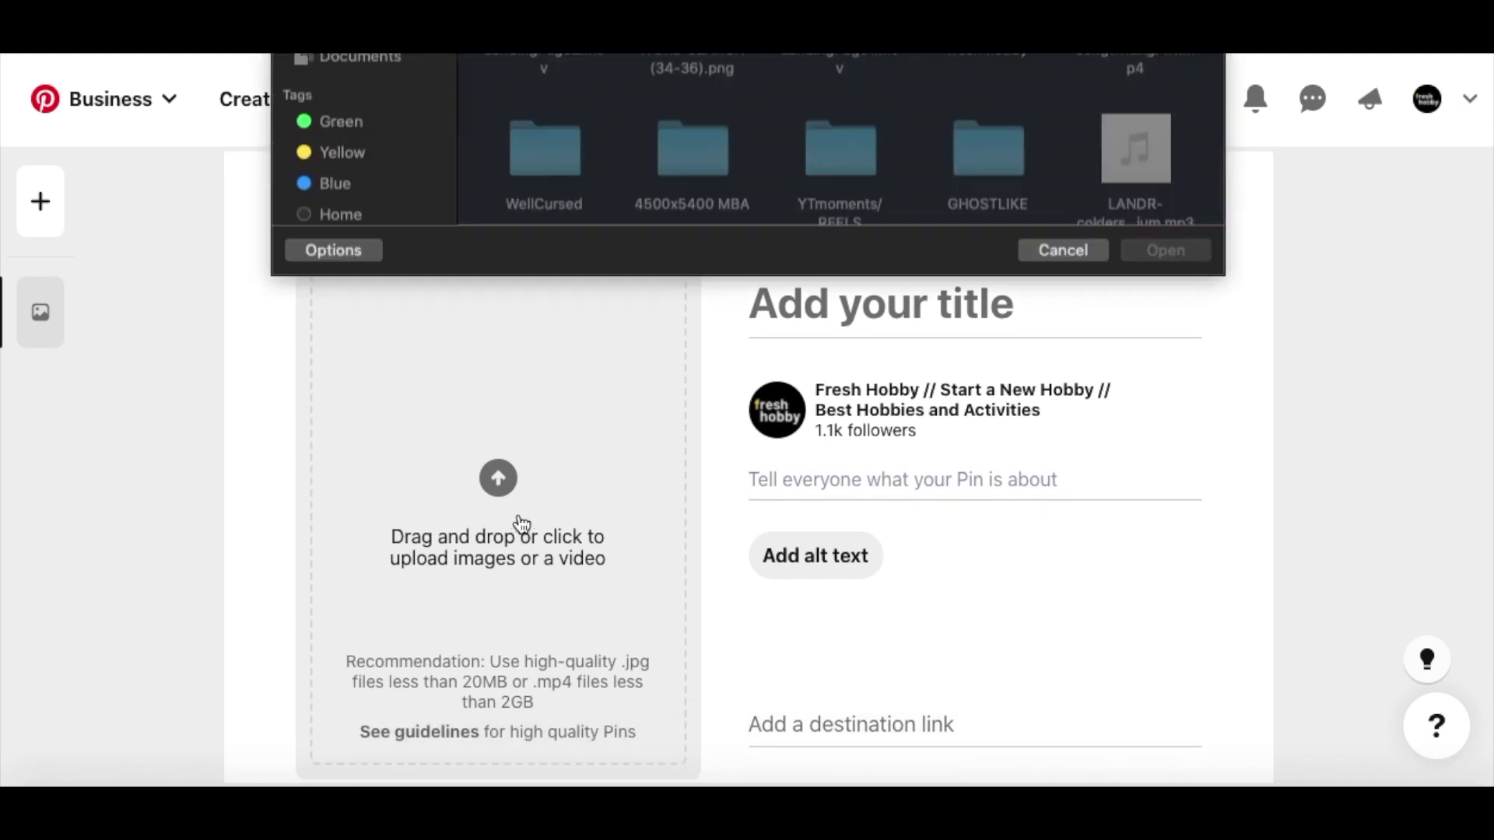
pyautogui.click(532, 99)
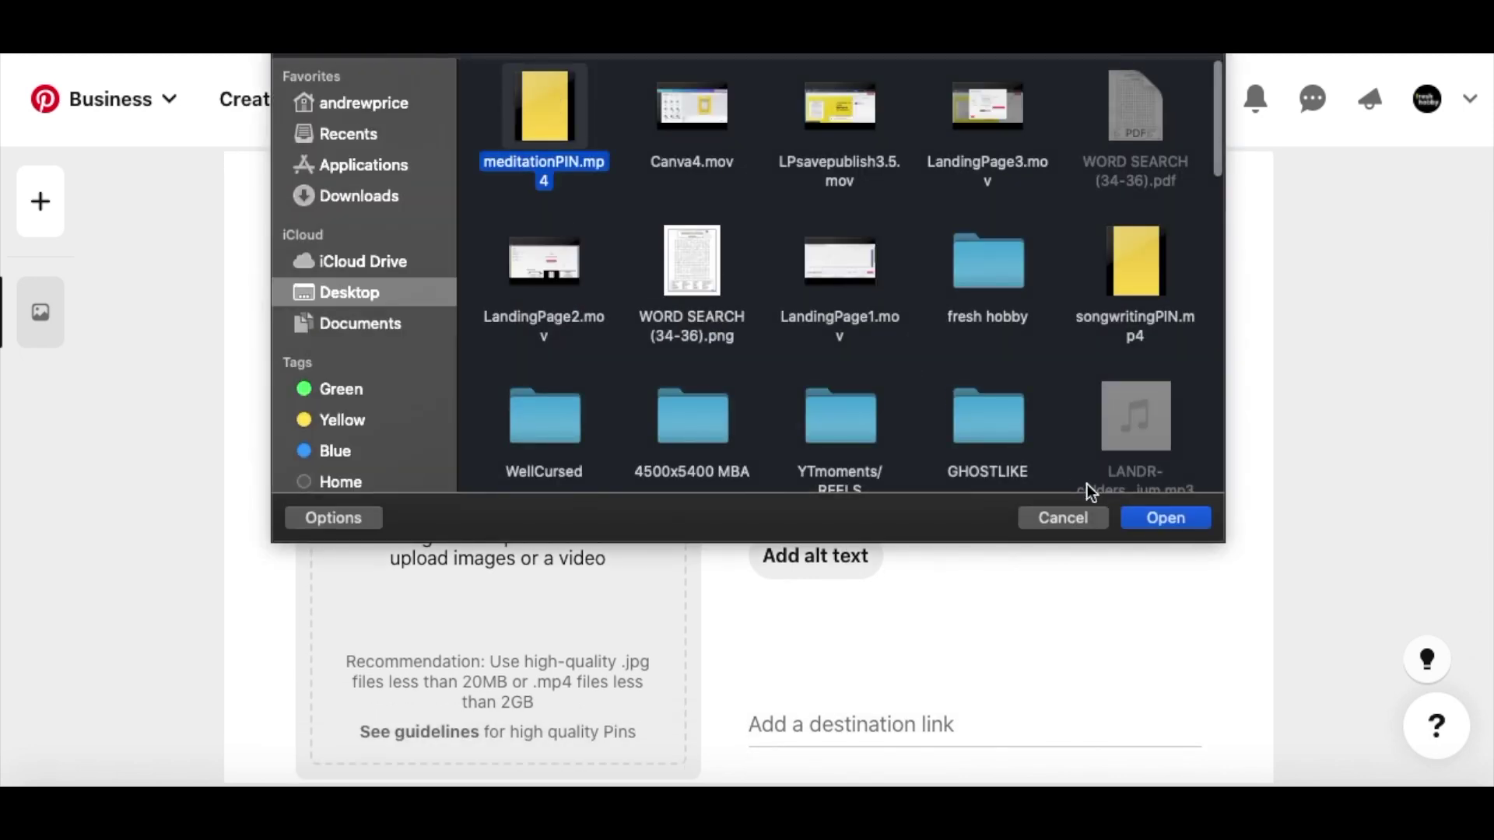
pyautogui.click(1147, 519)
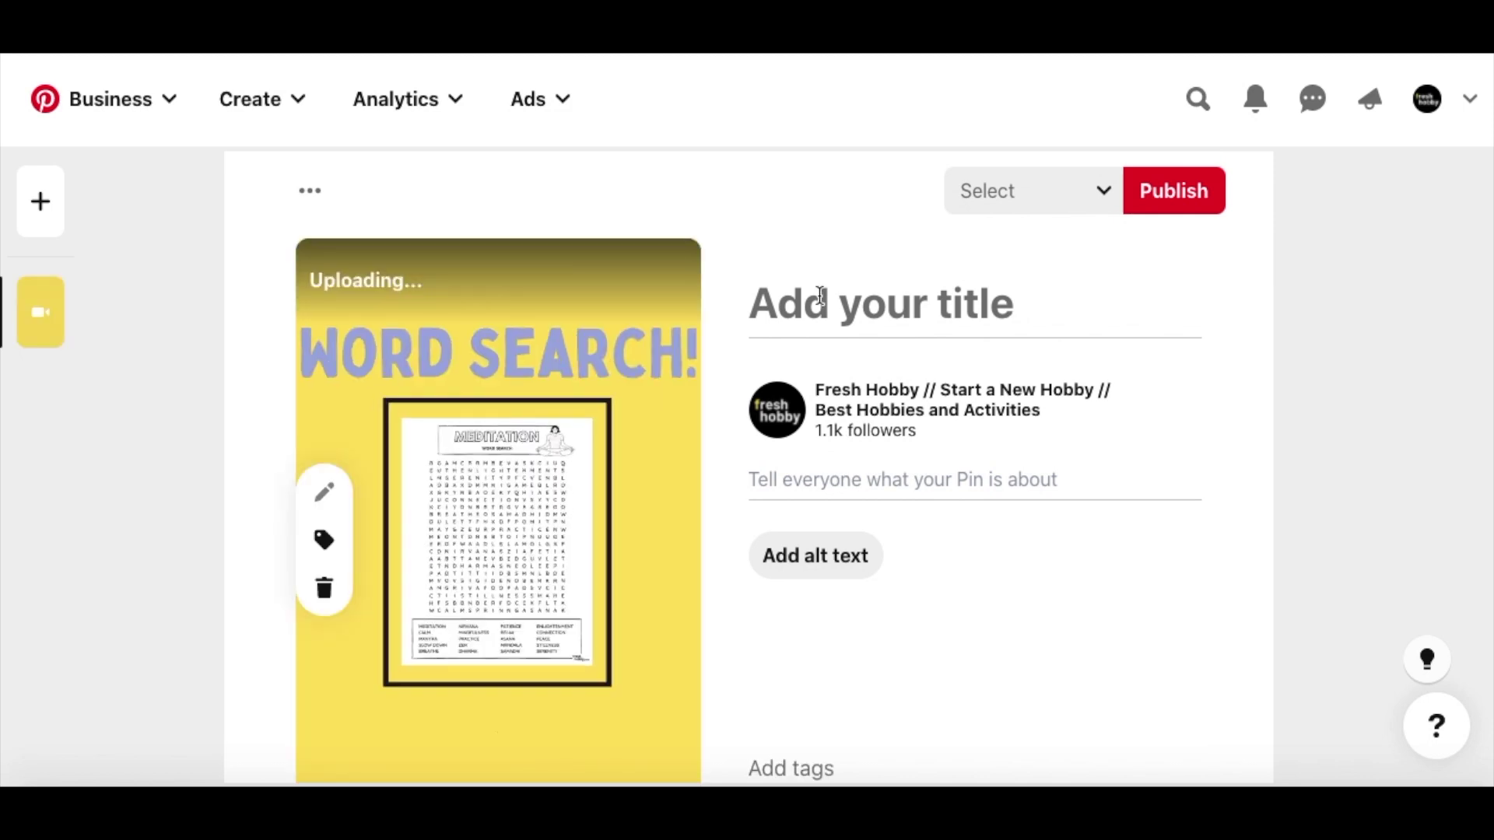
pyautogui.click(821, 297)
pyautogui.write('Free')
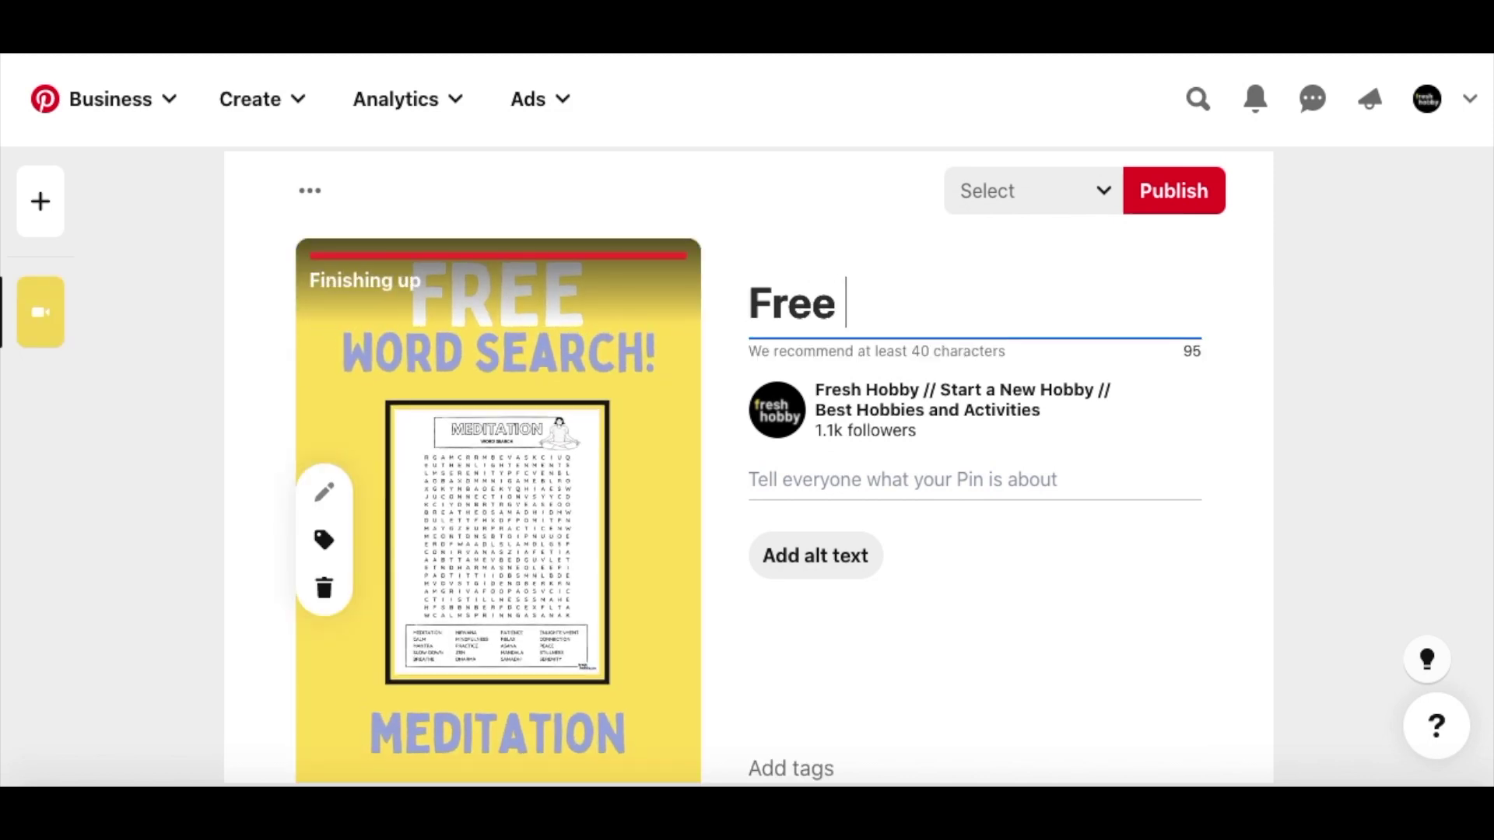
pyautogui.write(' "Meditation')
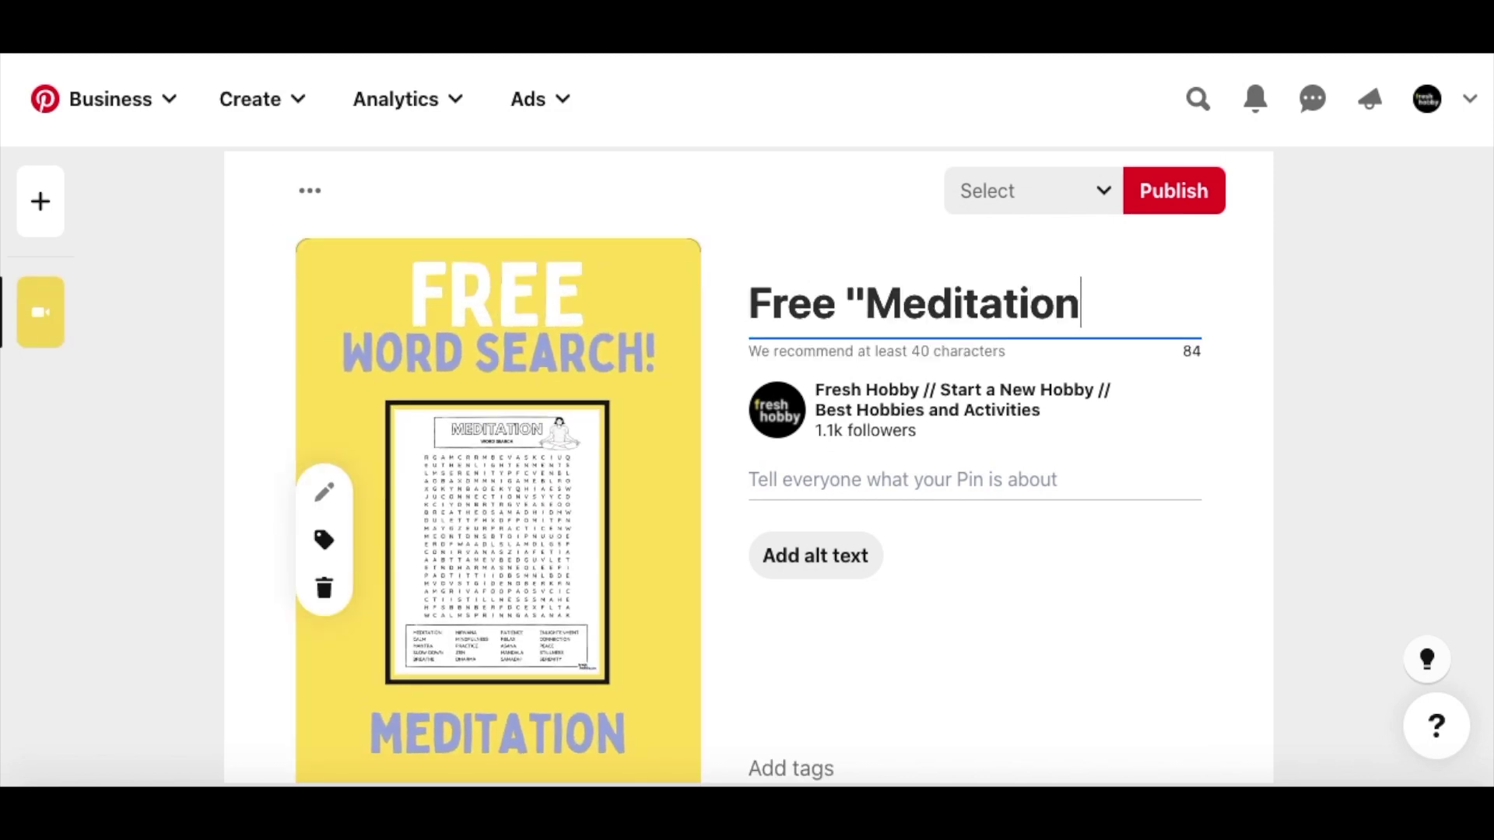
pyautogui.write('" Word Search Puzzle')
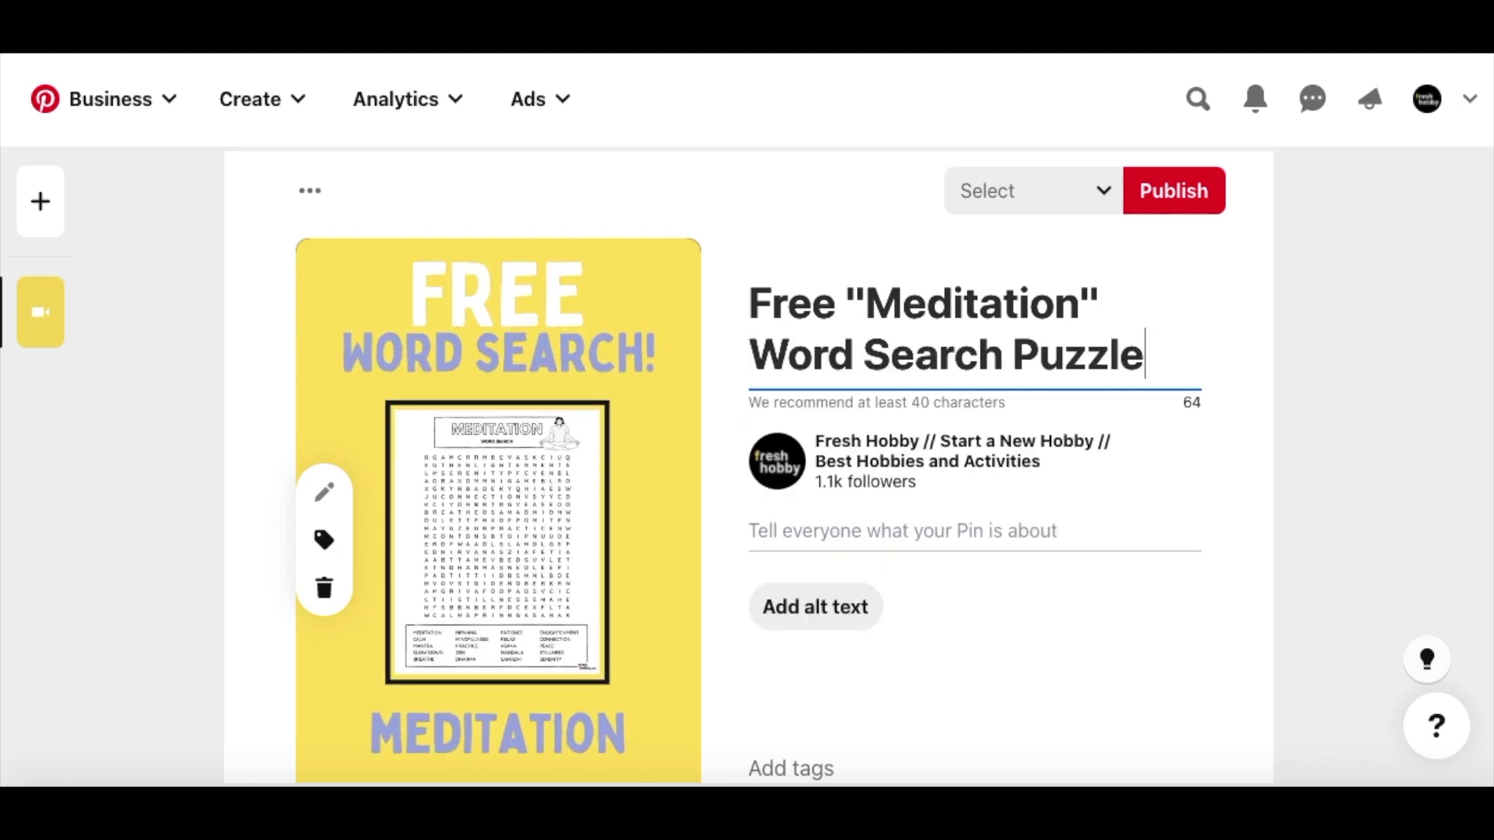
# Add the description 'Check out our popular "Meditation" Word Search puzzle for free!'.
pyautogui.click(801, 516)
pyautogui.write('Check ou')
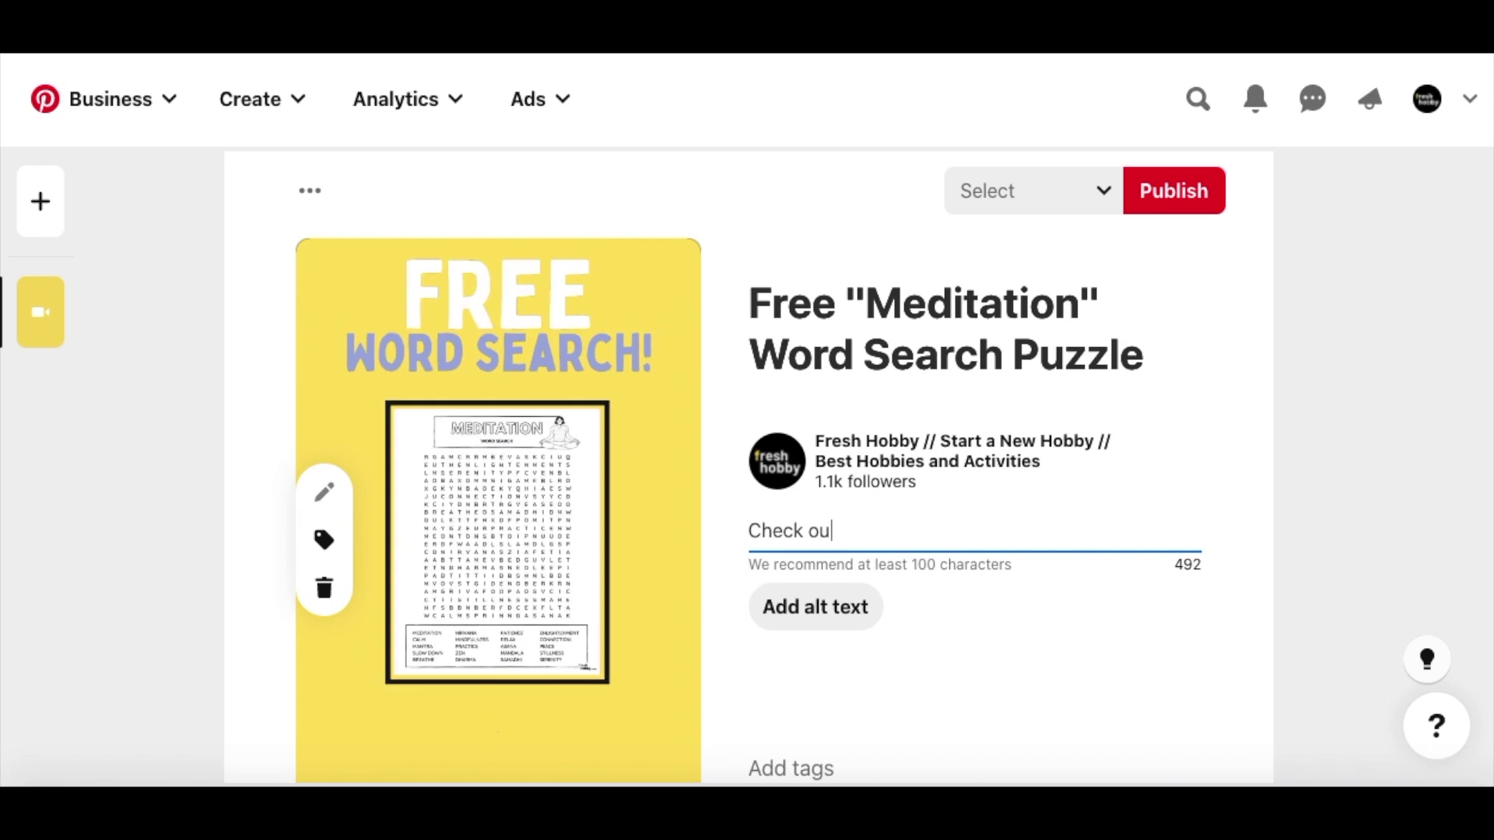
pyautogui.write('t our pop')
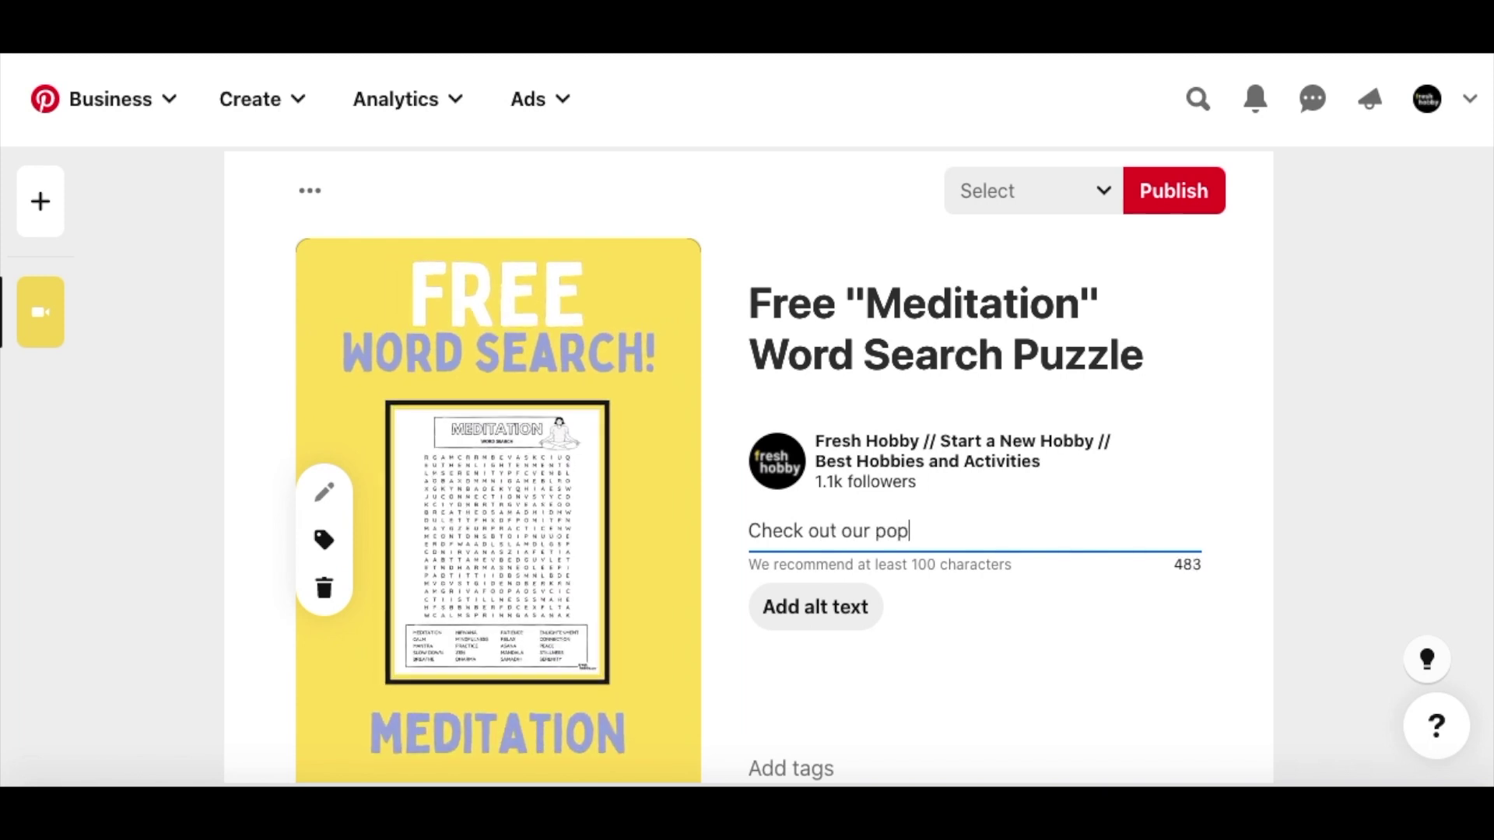
pyautogui.write('ular "Meditation" Wo')
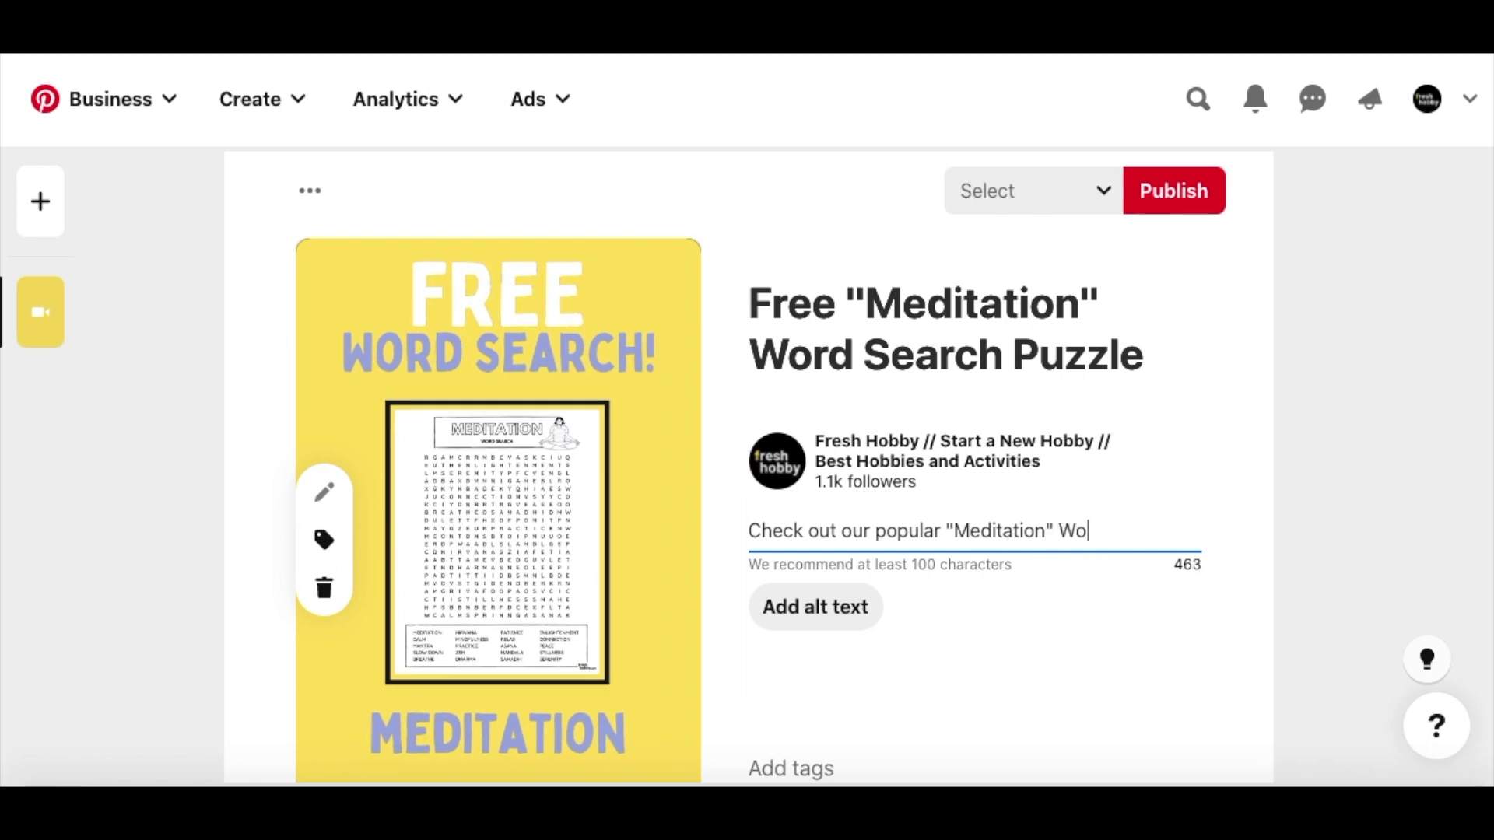
pyautogui.write('rd Search pu')
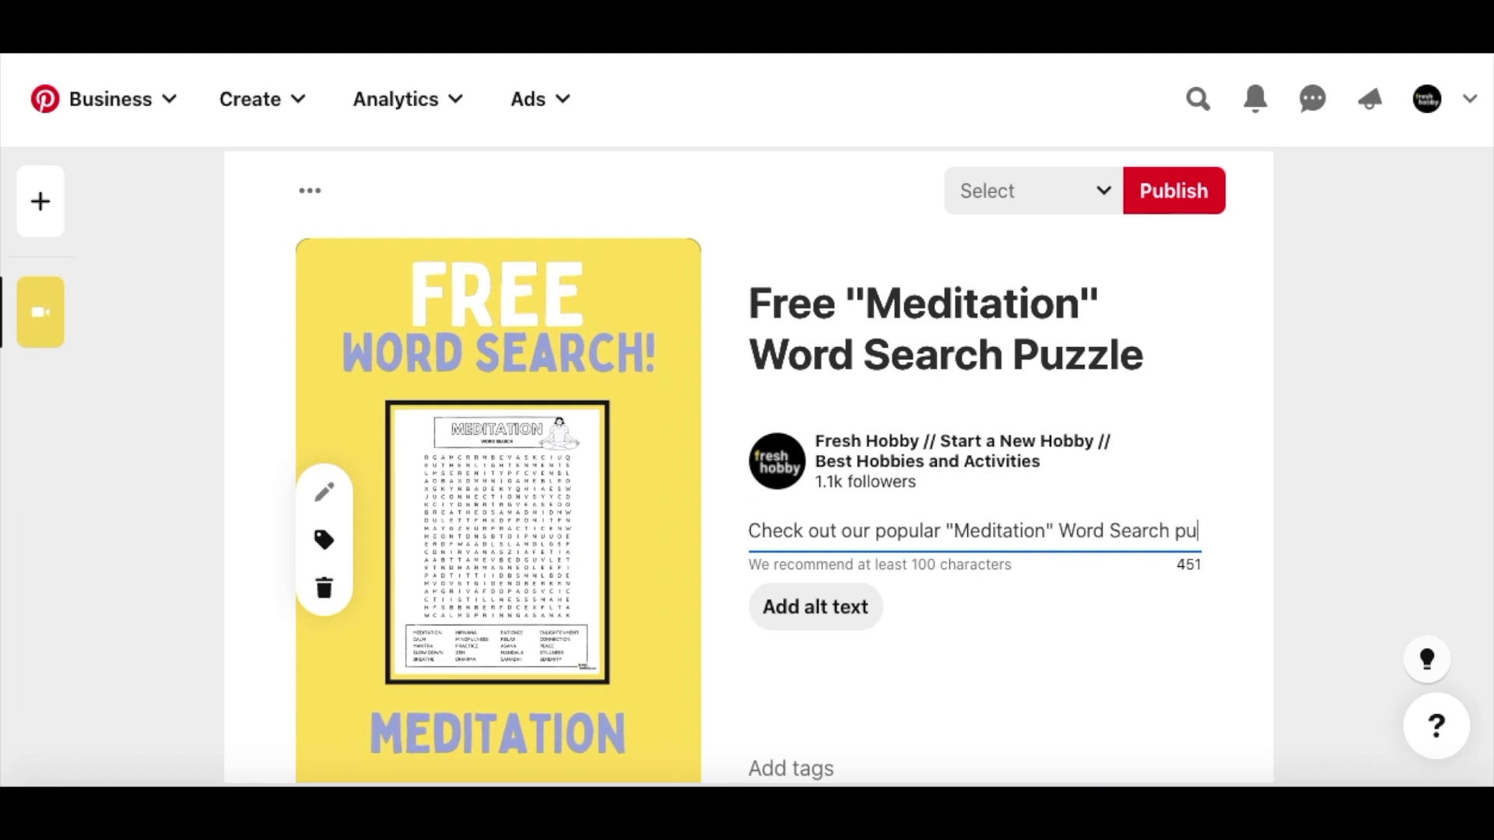
pyautogui.write('zzle for free!')
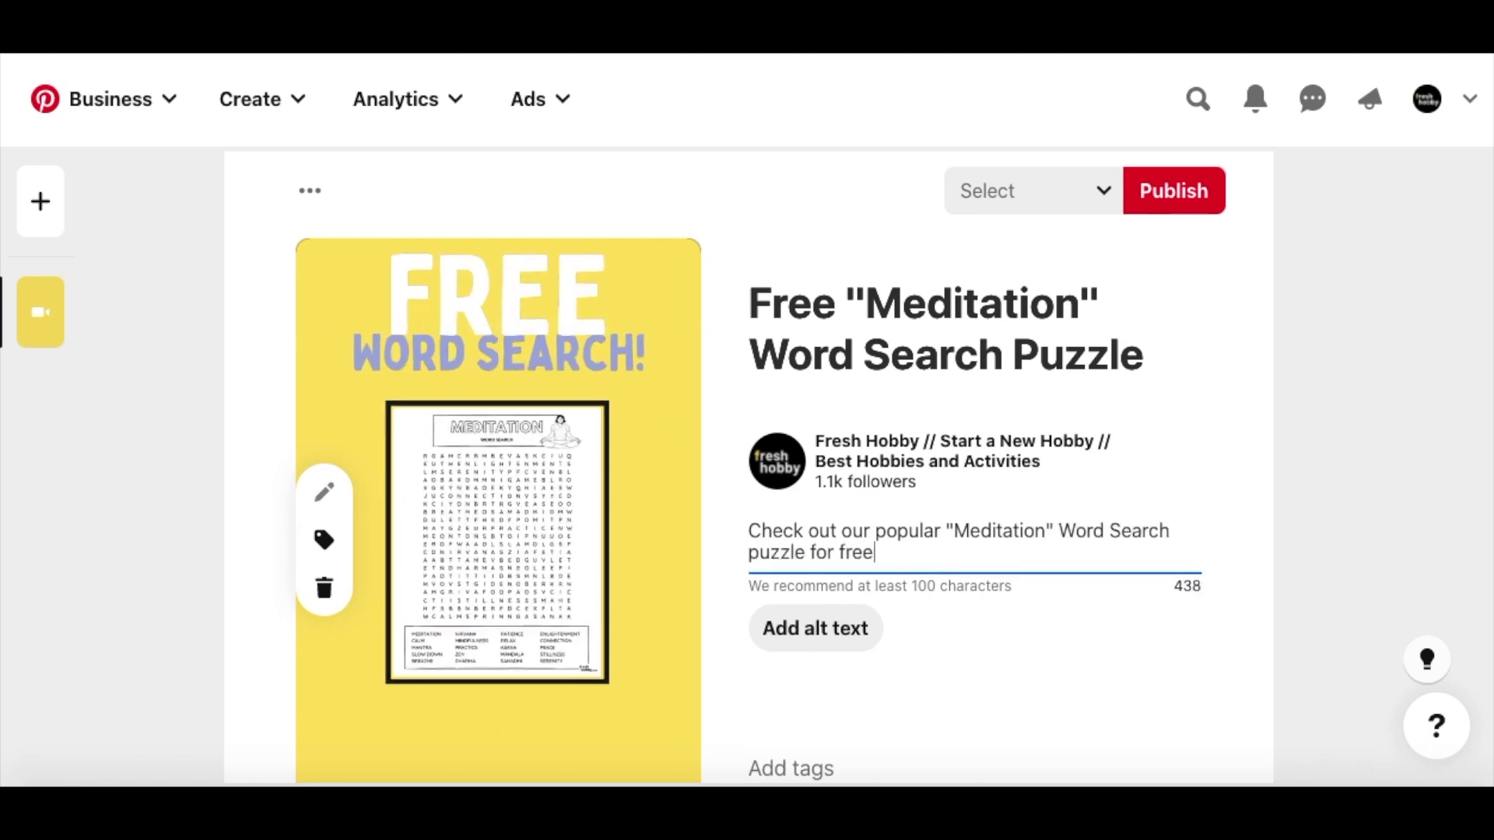
pyautogui.scroll(-3, 862, 532)
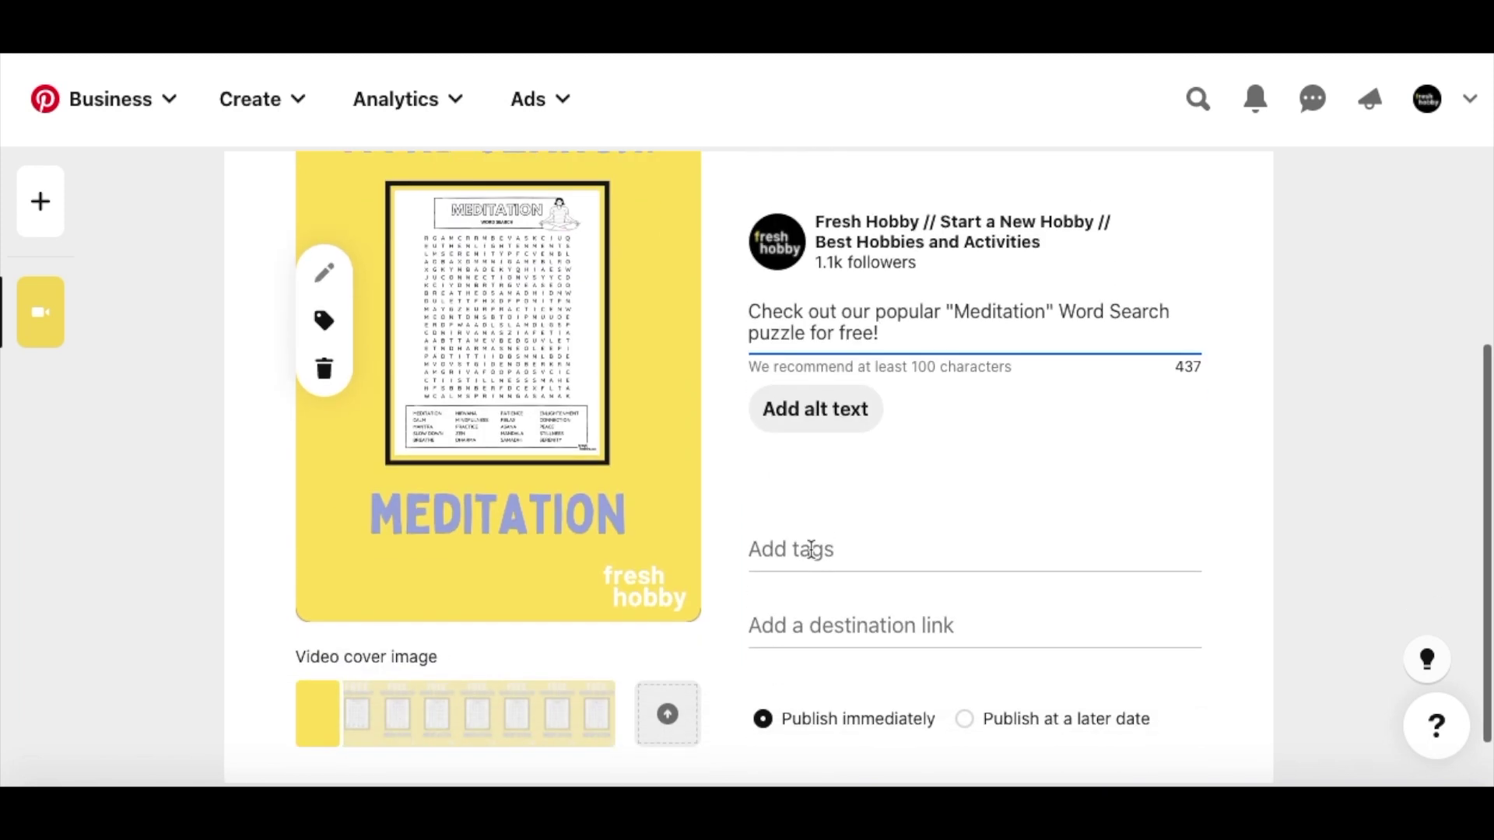
# Tag the pin Word Search, Buddhist Meditations and Therapy Worksheets, then start pasting the destination link.
pyautogui.click(810, 549)
pyautogui.write('word search')
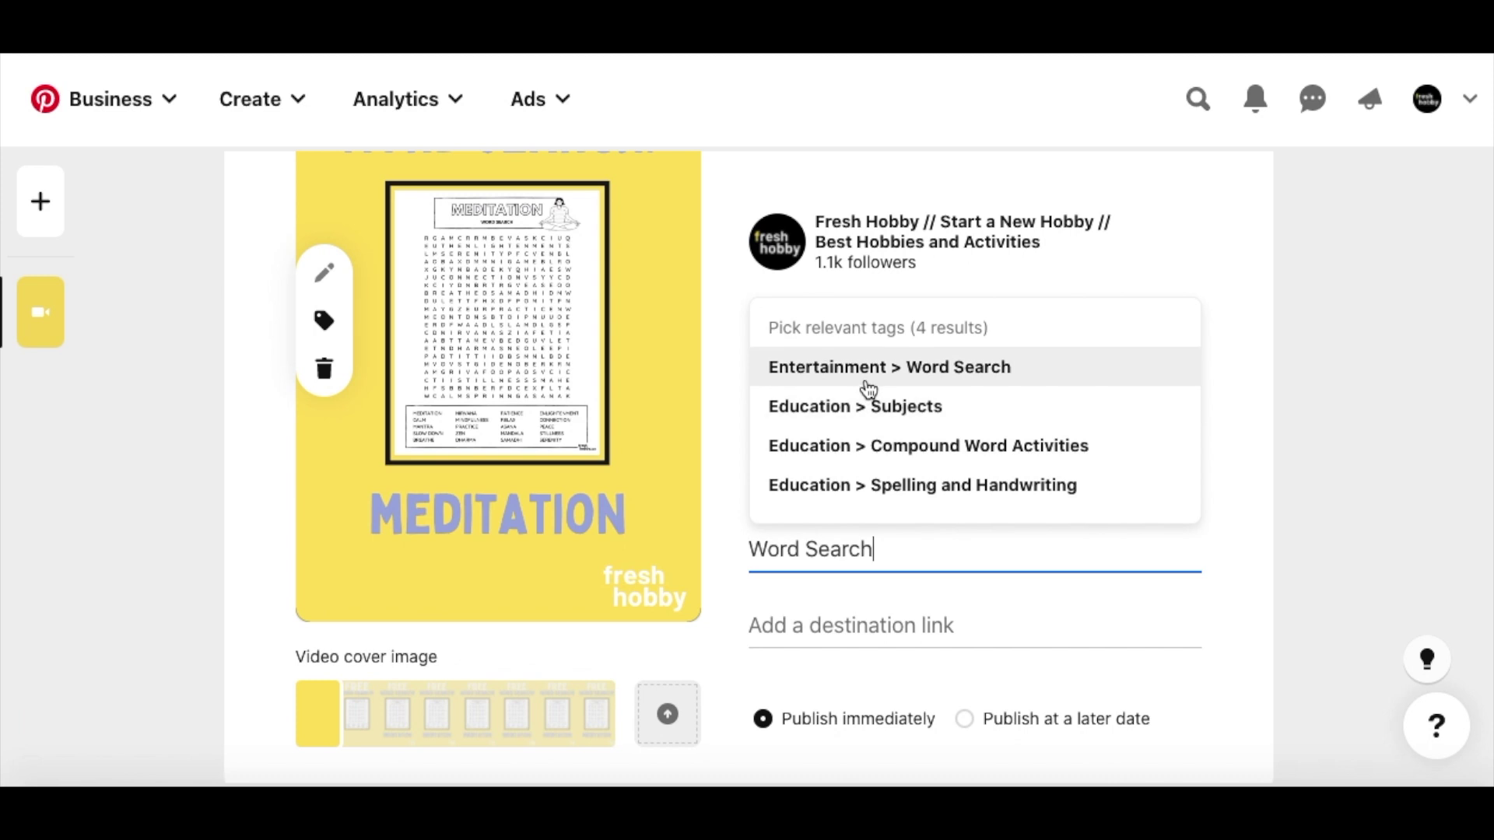
pyautogui.click(870, 383)
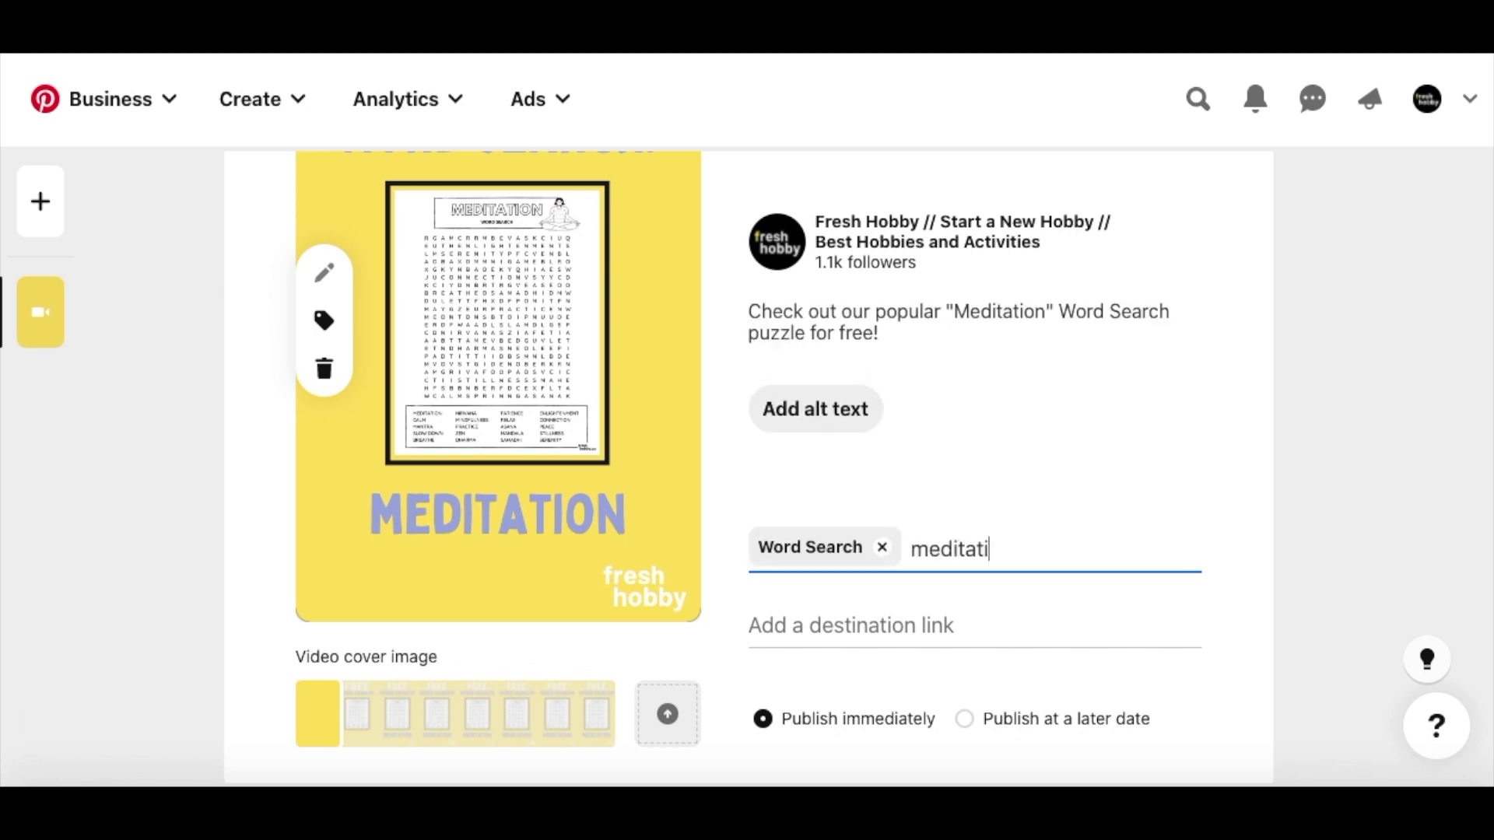
pyautogui.write('meditation')
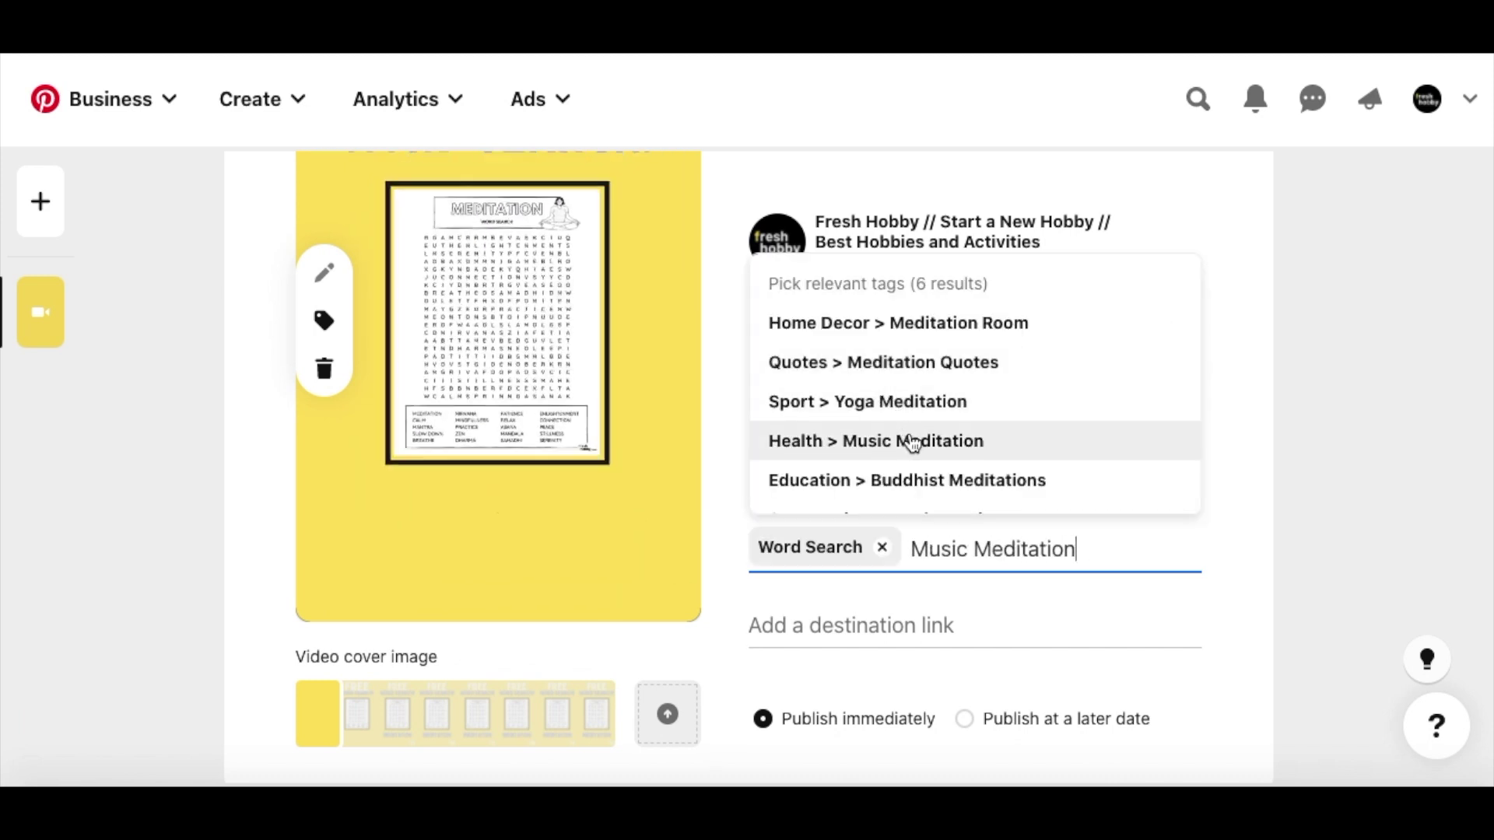
pyautogui.scroll(-1, 915, 418)
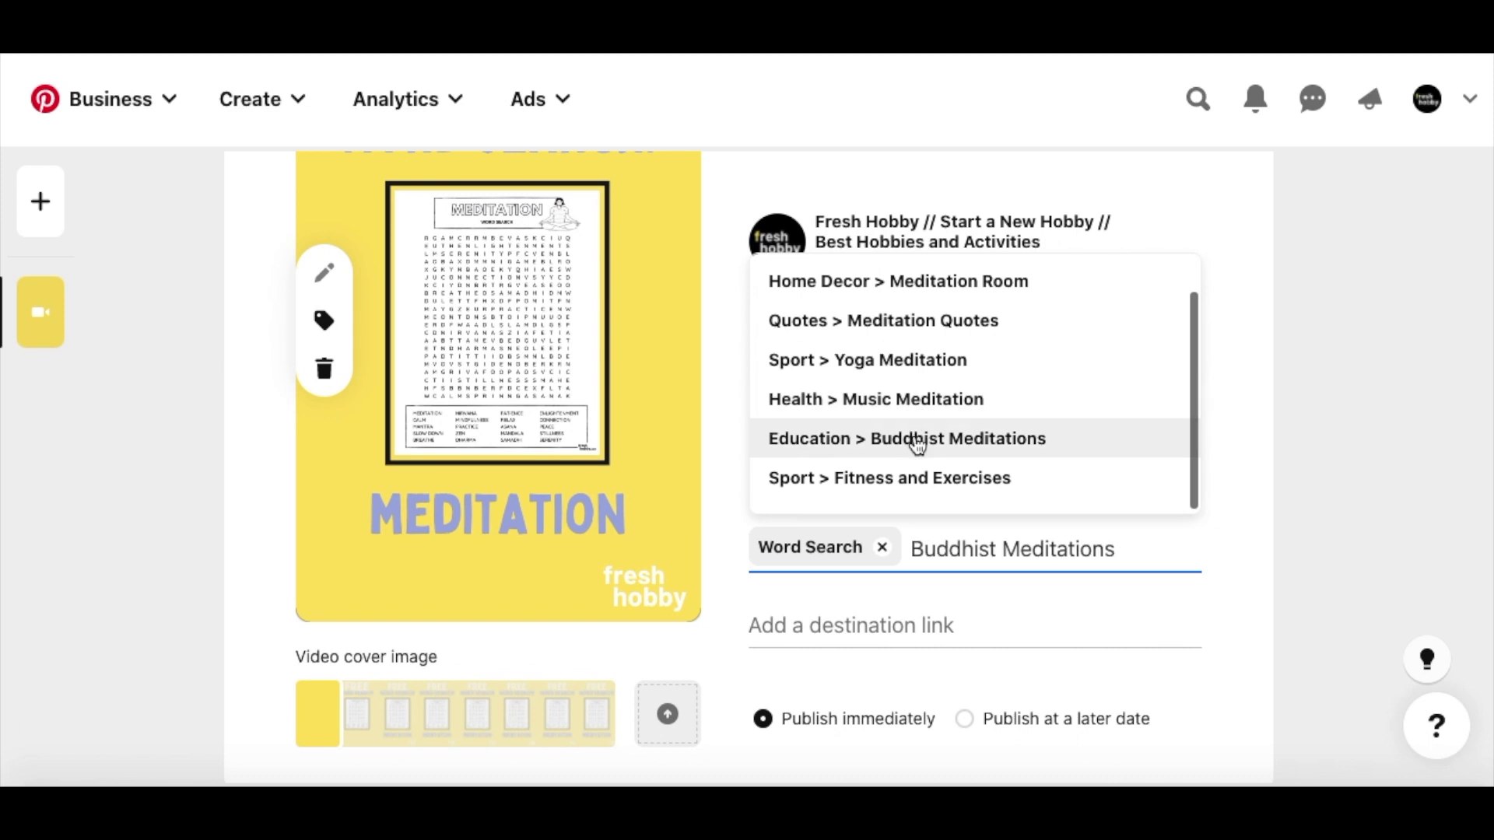
pyautogui.click(917, 440)
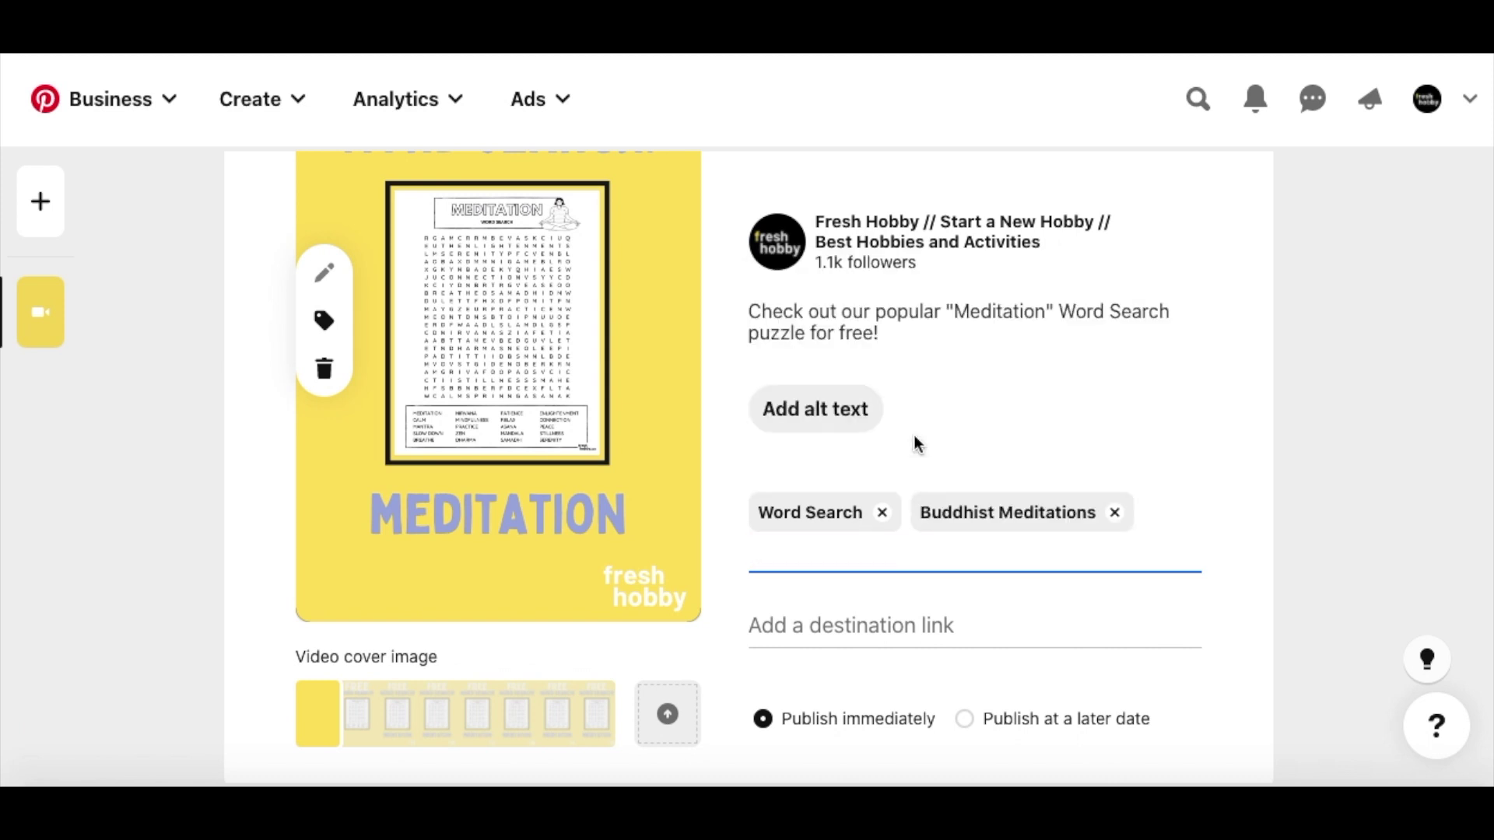
pyautogui.write('worksheet')
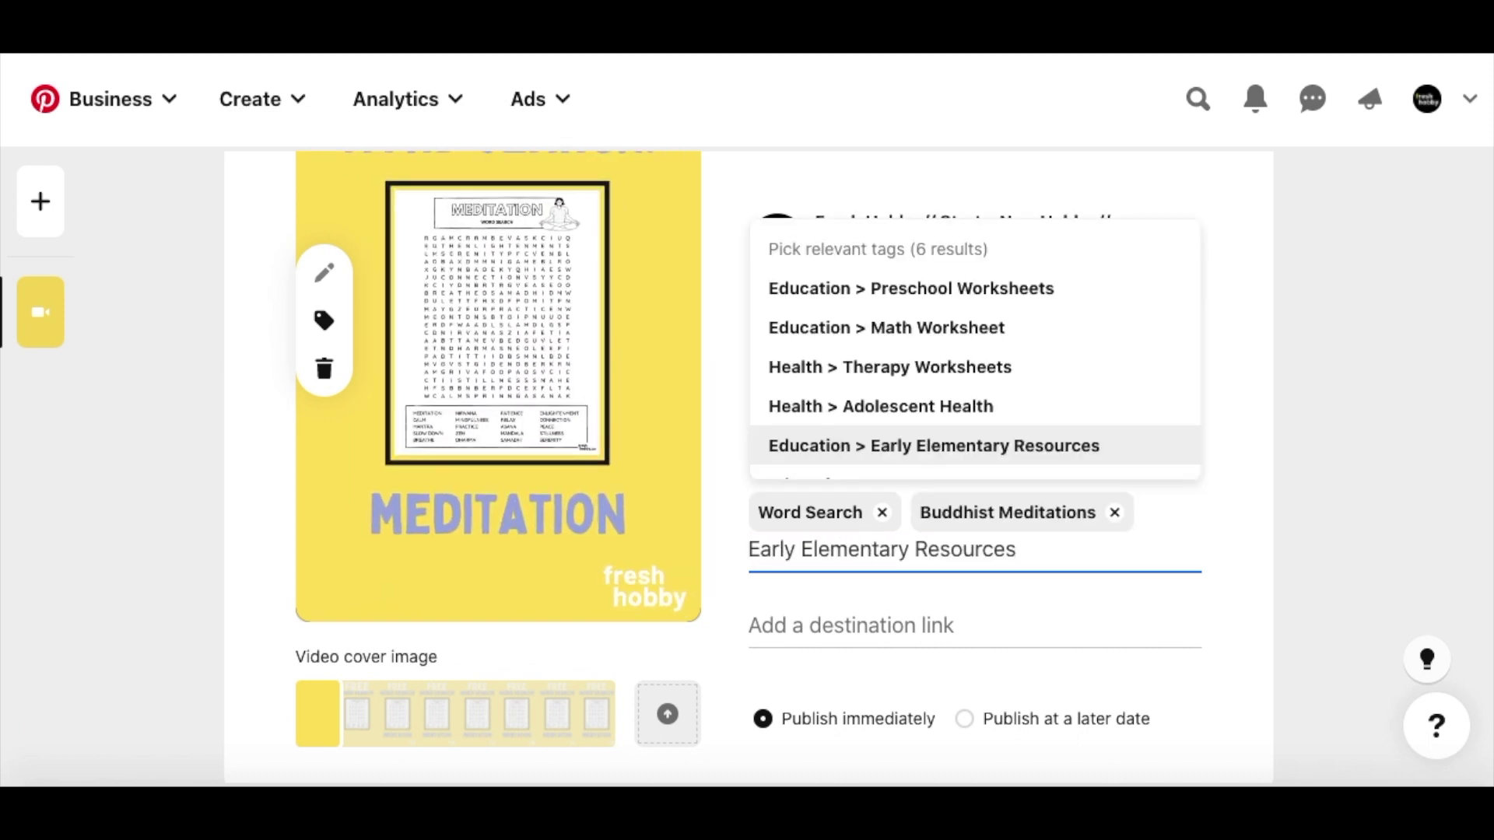
pyautogui.scroll(-1, 893, 440)
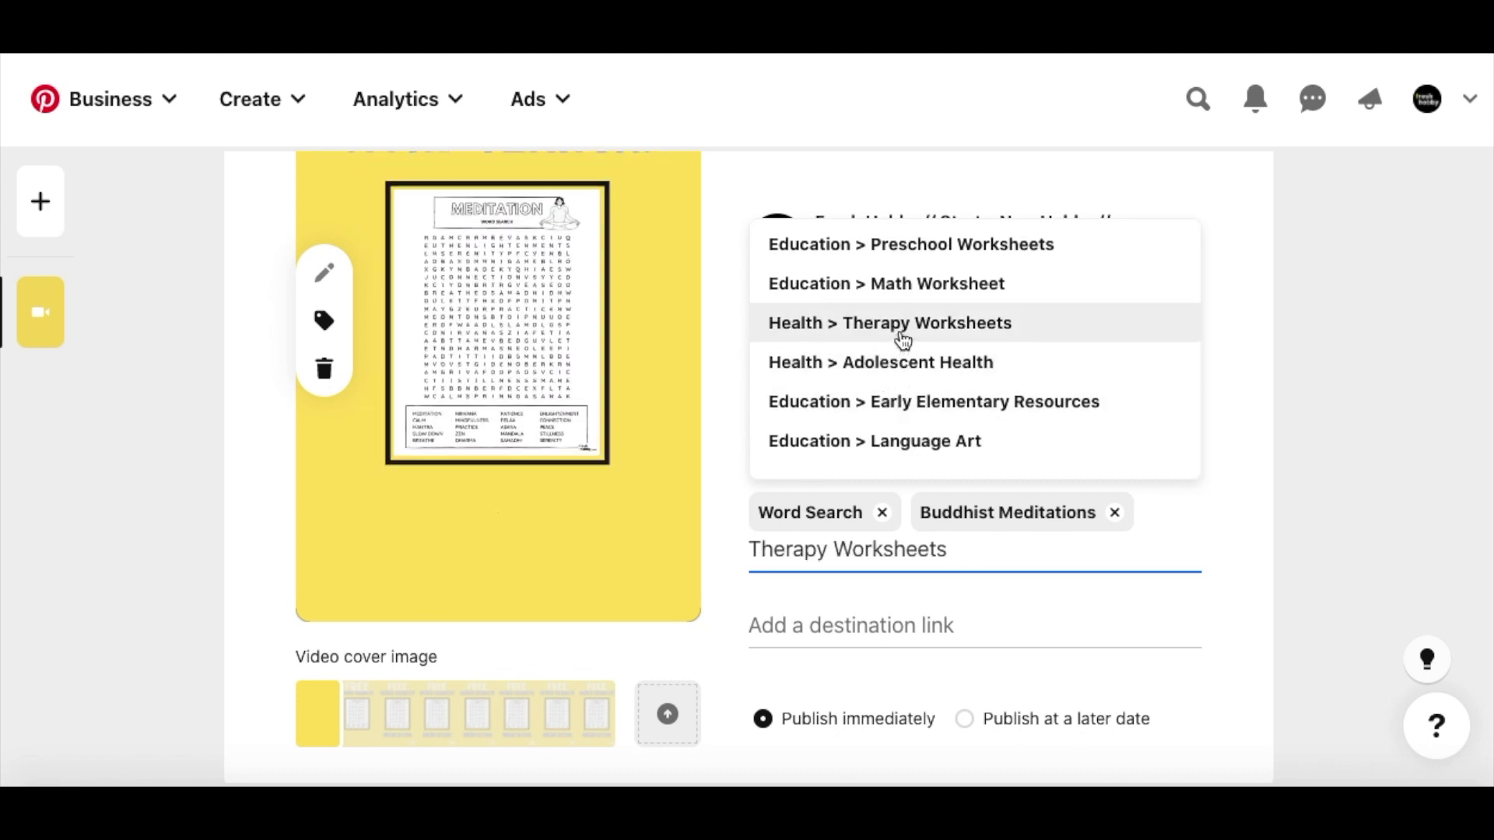
pyautogui.click(900, 332)
pyautogui.scroll(-1, 941, 387)
pyautogui.click(878, 574)
pyautogui.rightClick(878, 574)
# Paste the ck.page landing page URL as the pin's destination link.
pyautogui.click(882, 590)
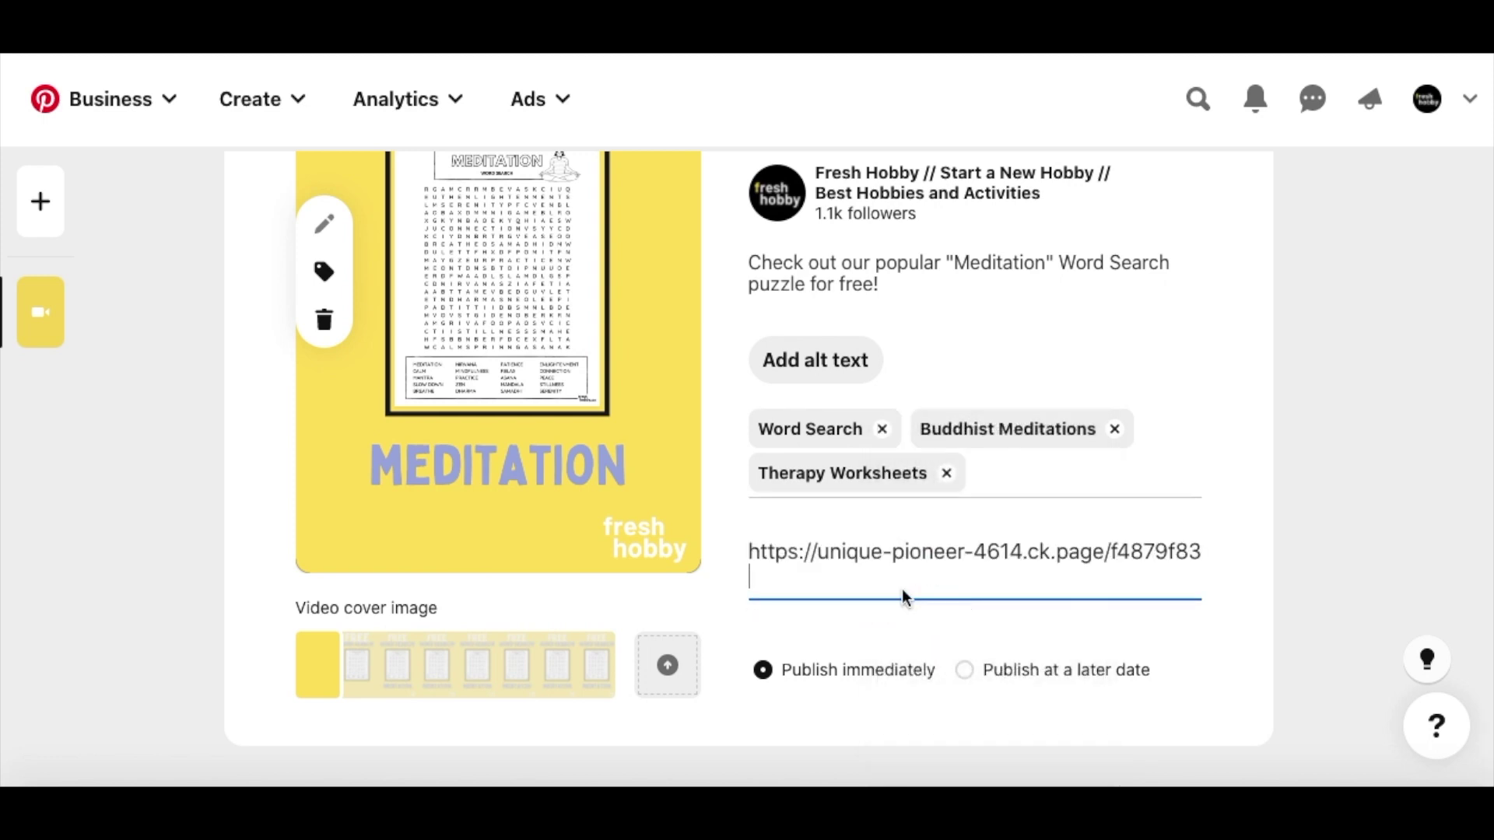
pyautogui.scroll(4, 872, 570)
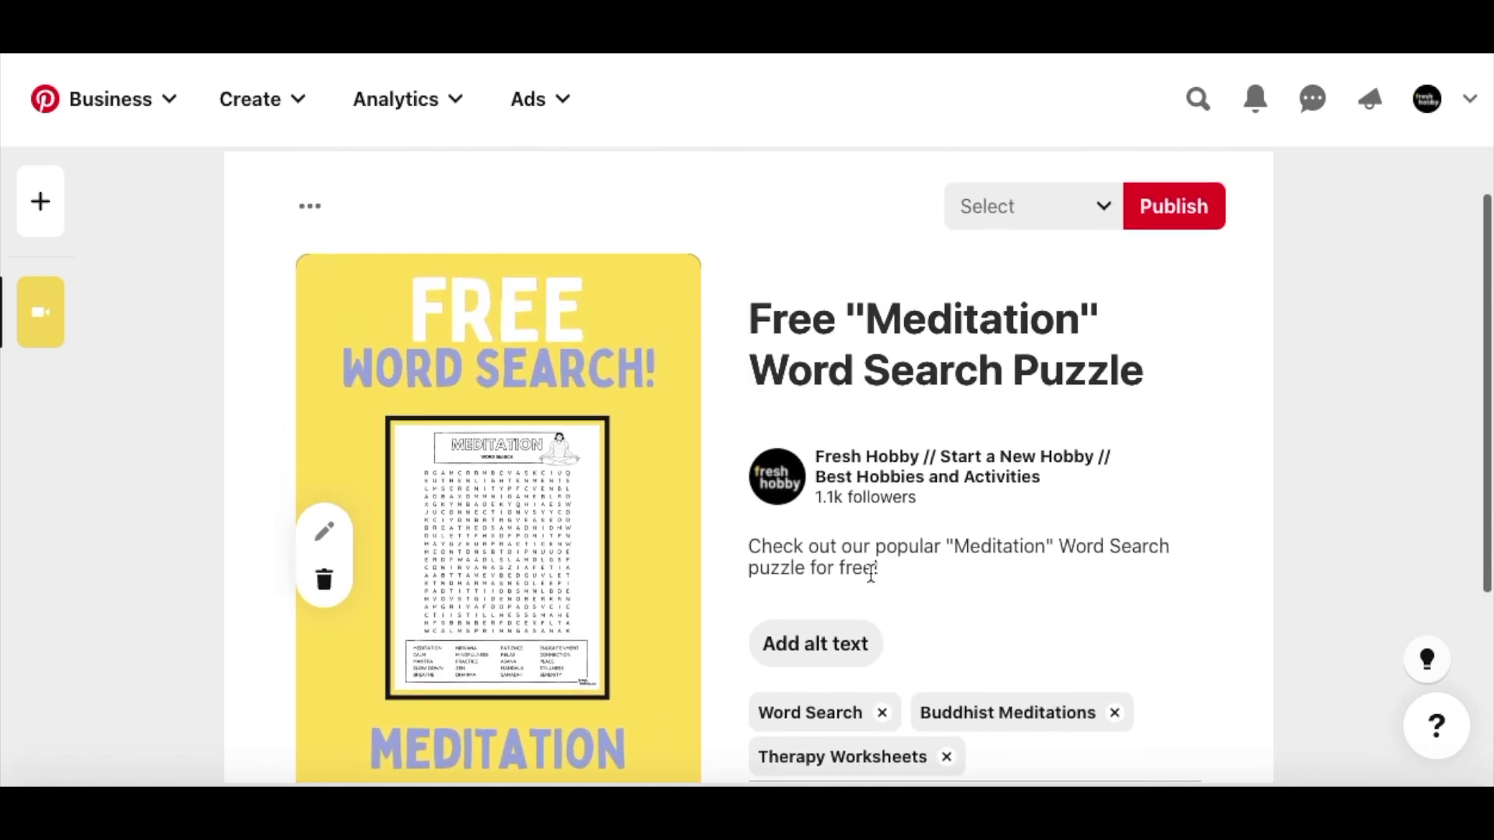
pyautogui.scroll(-1, 870, 573)
pyautogui.scroll(1, 870, 573)
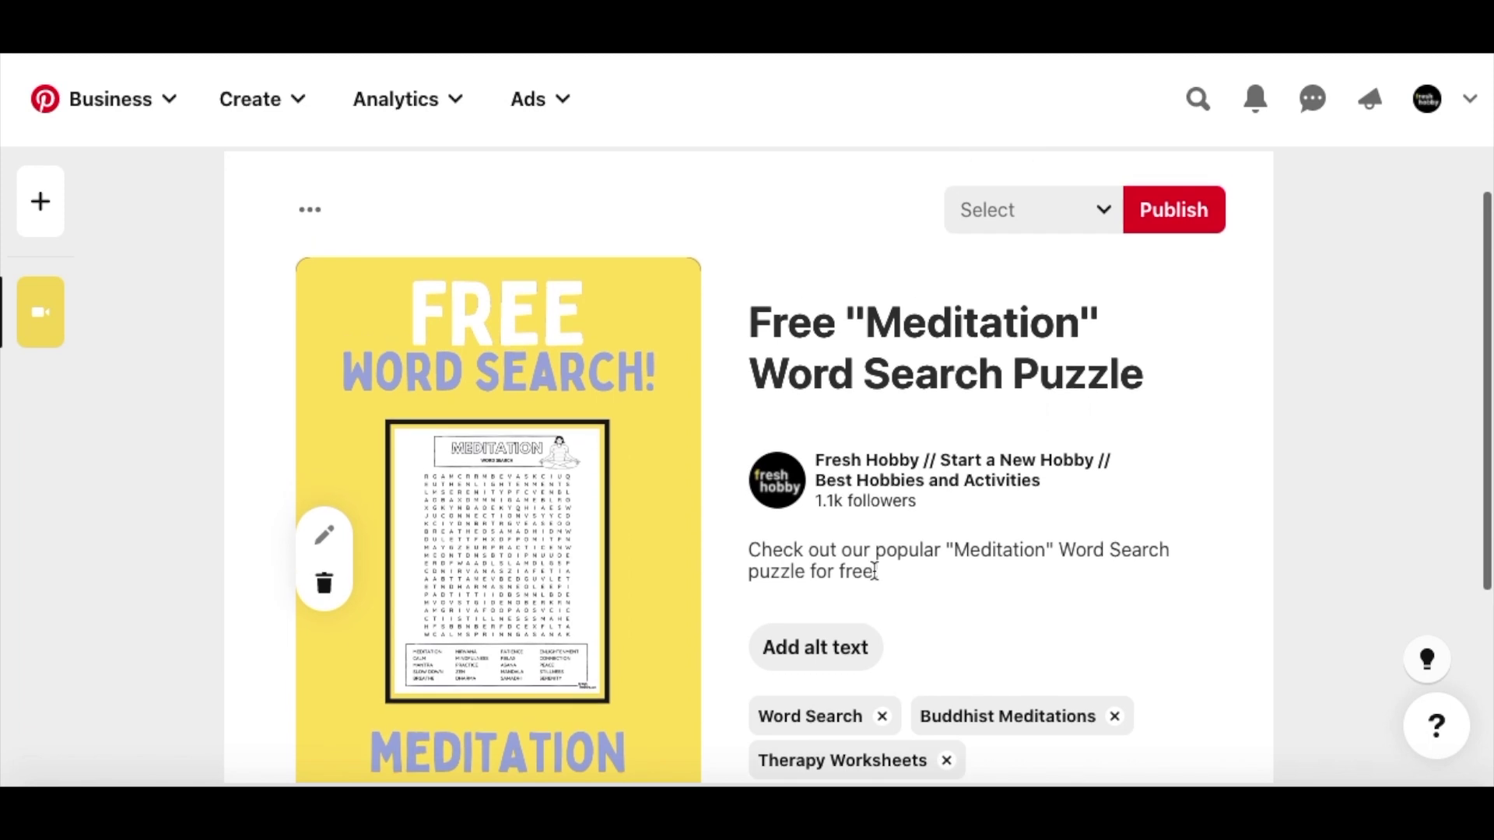
# Save the pin to the Worksheets (Hobbies, Recreation & Leisure) board and publish it.
pyautogui.click(1103, 231)
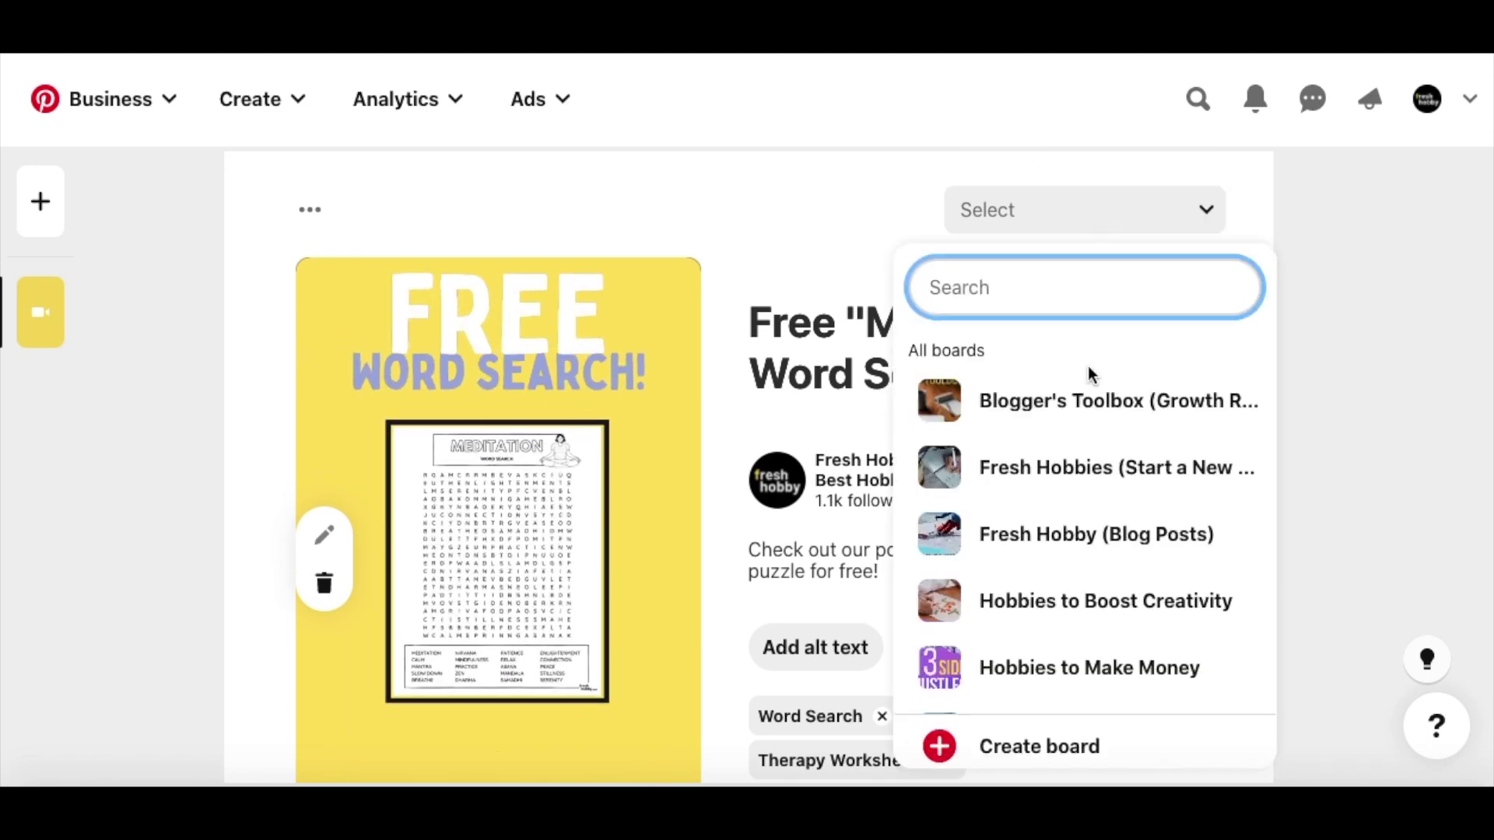
pyautogui.scroll(-3, 1077, 423)
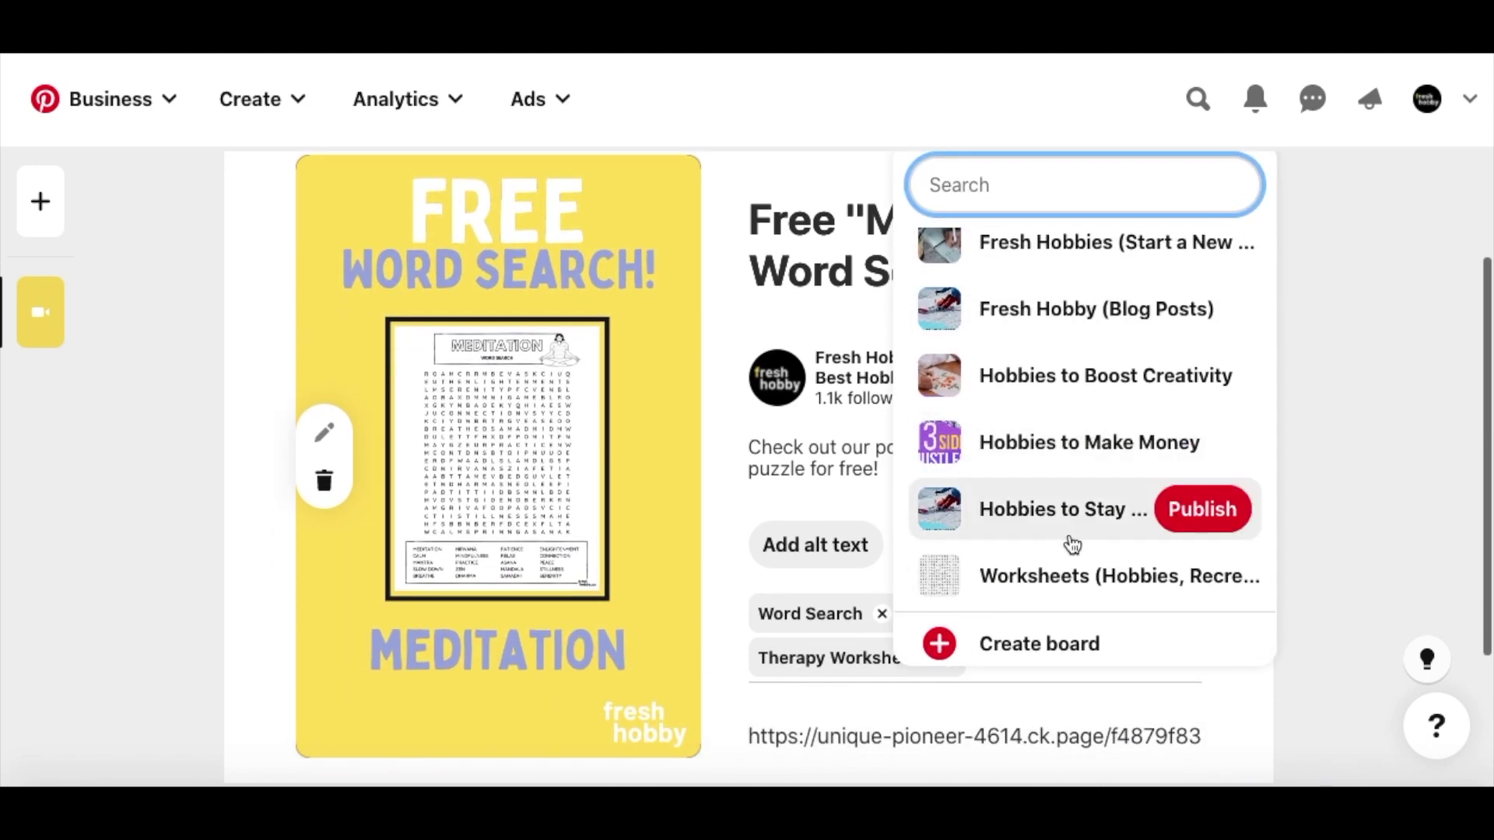
pyautogui.click(1072, 577)
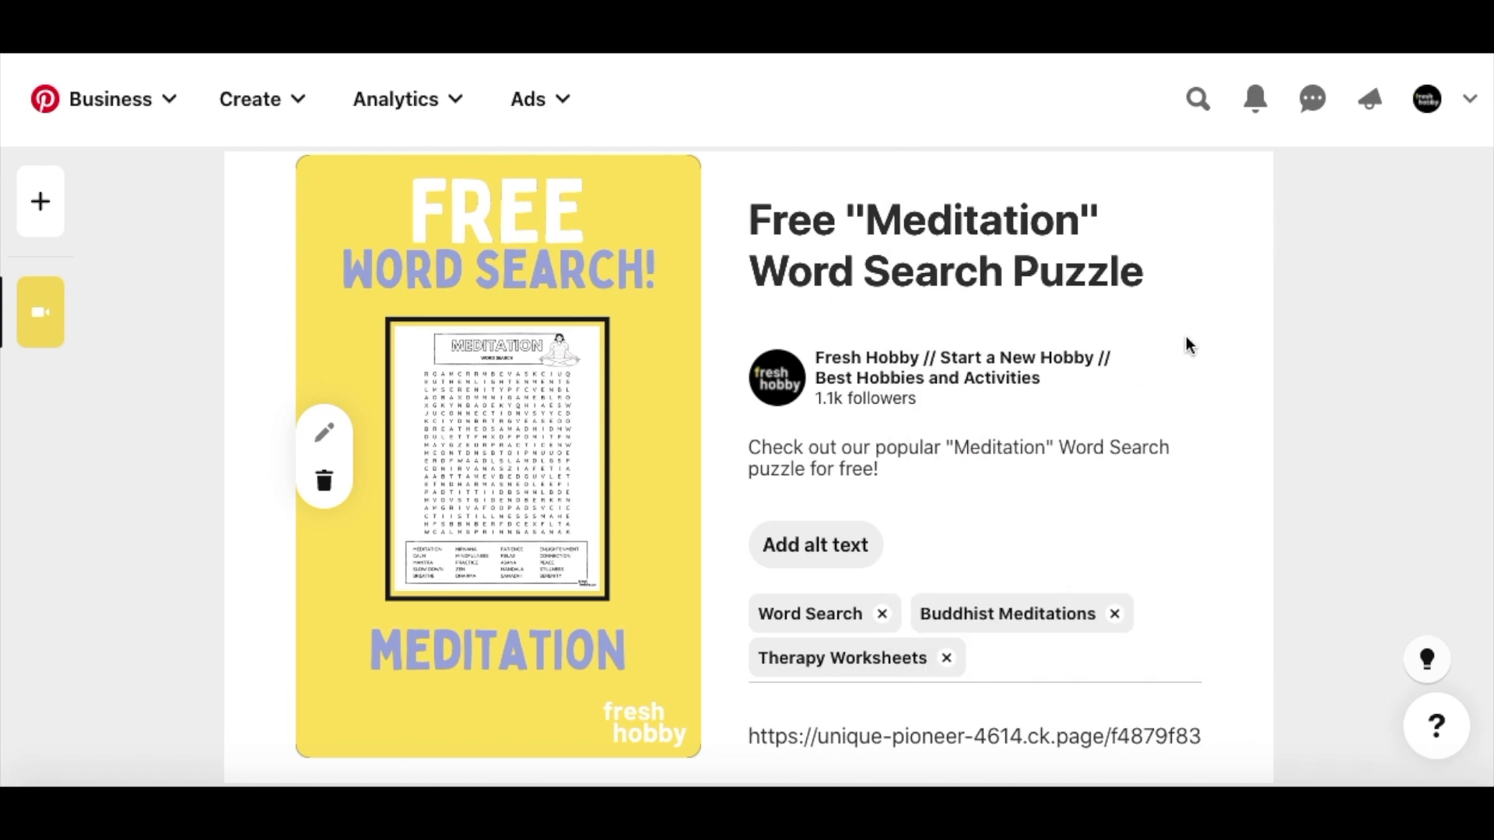
pyautogui.scroll(-4, 1186, 336)
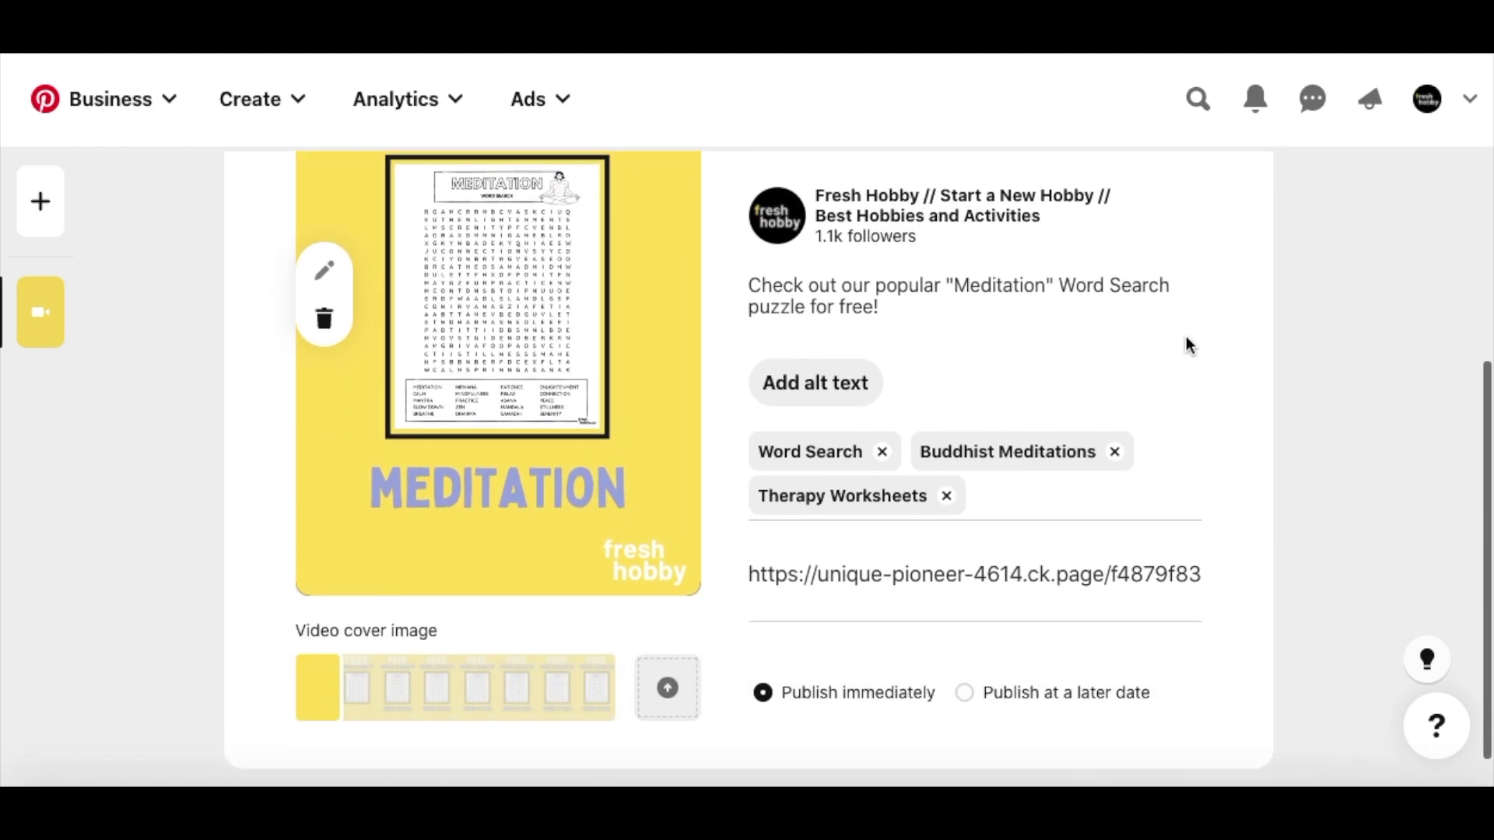
pyautogui.scroll(5, 1186, 340)
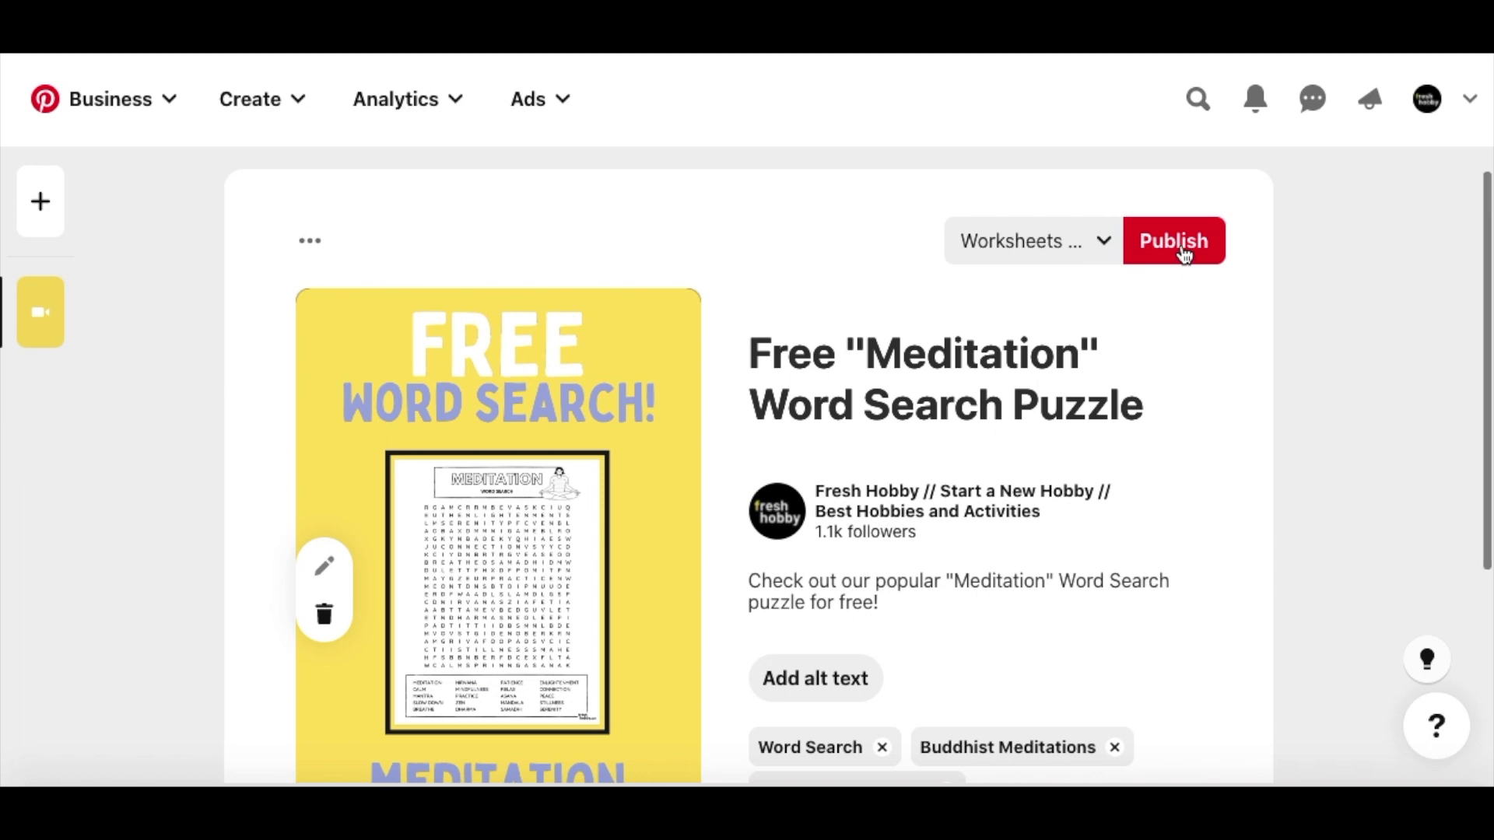
pyautogui.click(1184, 257)
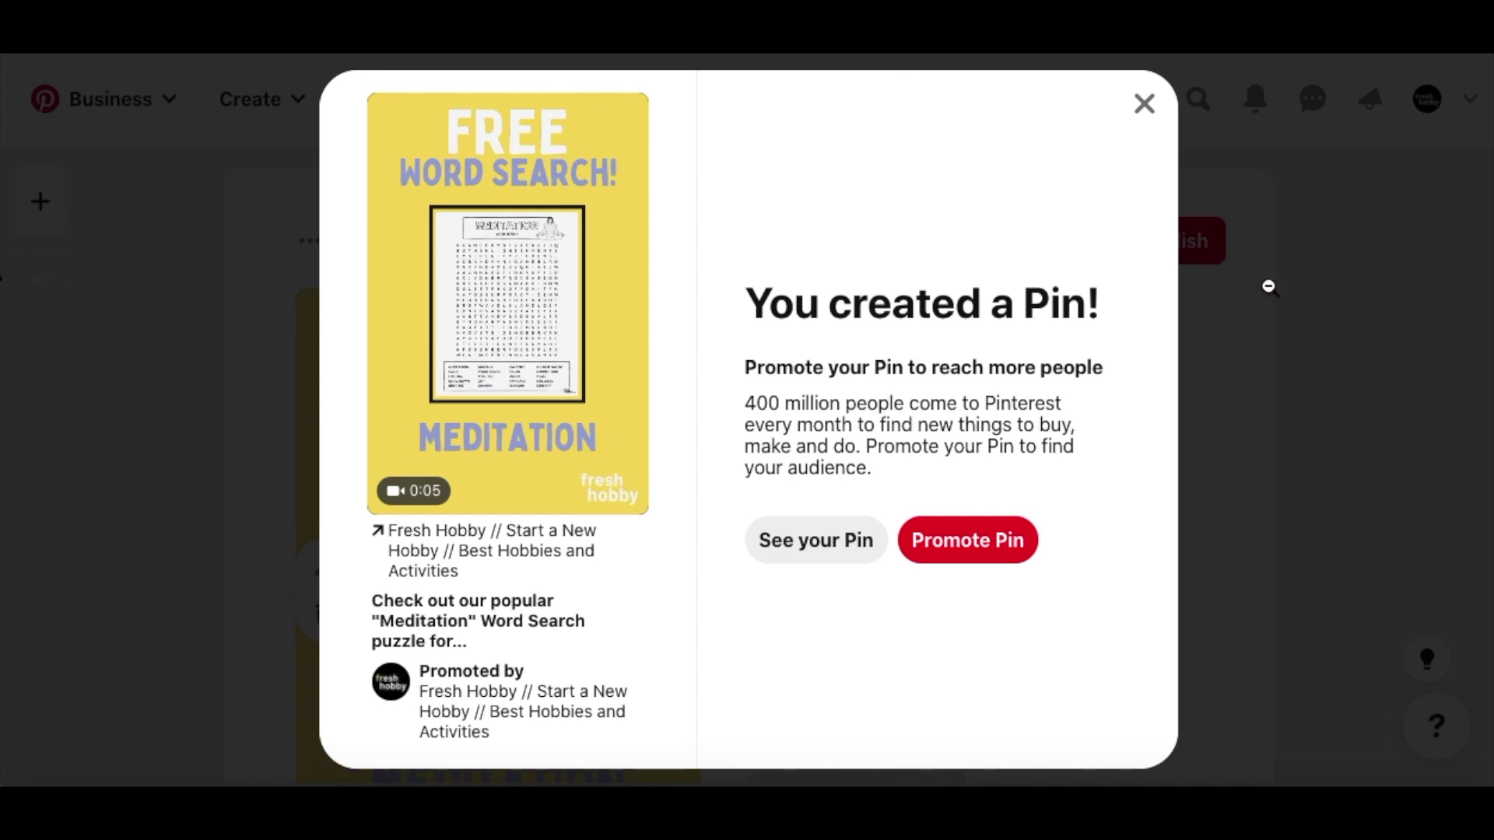
# Open the published pin's page and follow its unique-pioneer-4614.ck.page link.
pyautogui.click(804, 541)
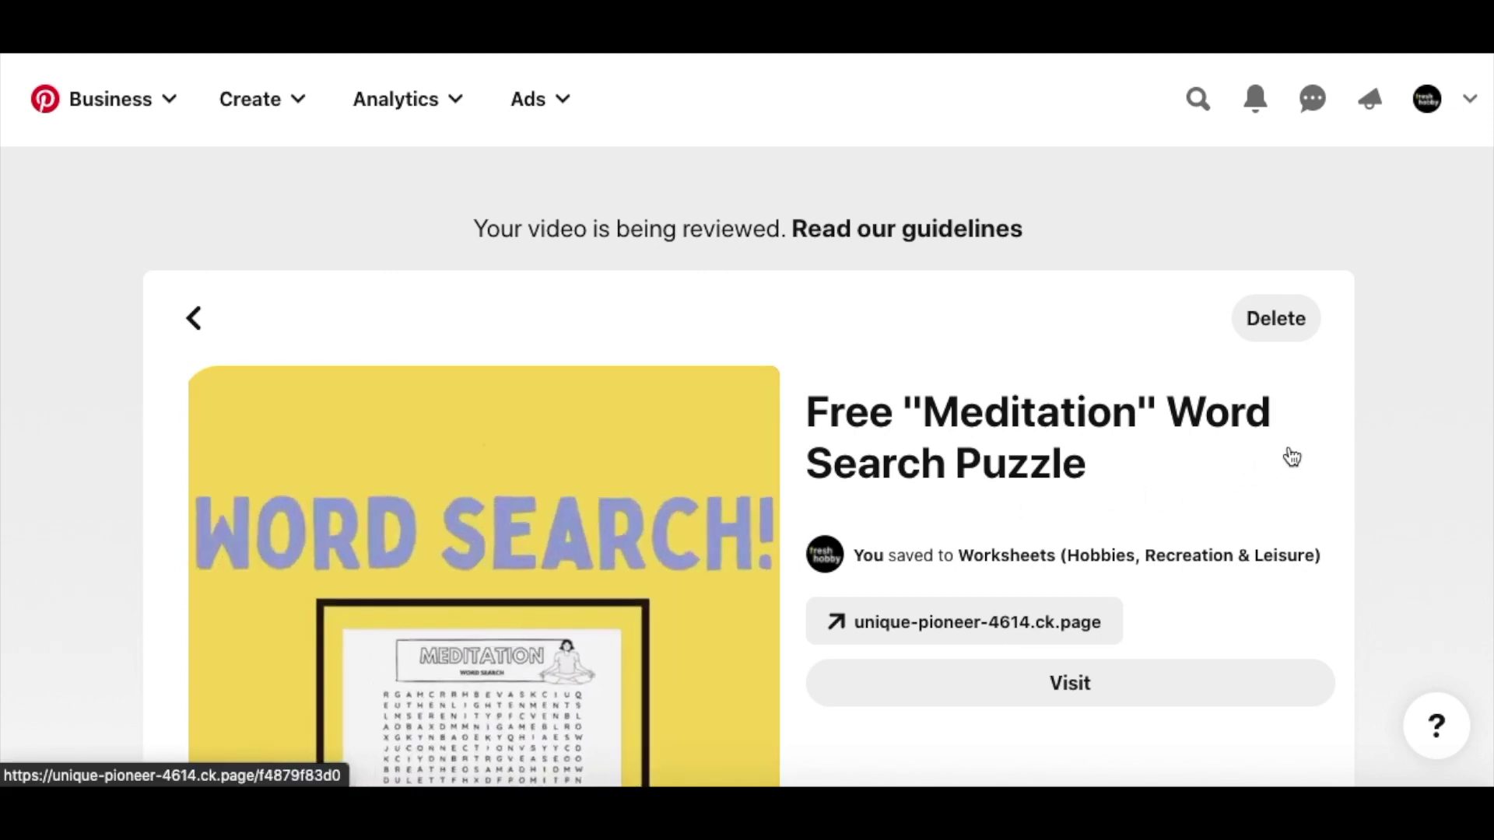
pyautogui.scroll(-3, 1295, 445)
pyautogui.scroll(-4, 1298, 449)
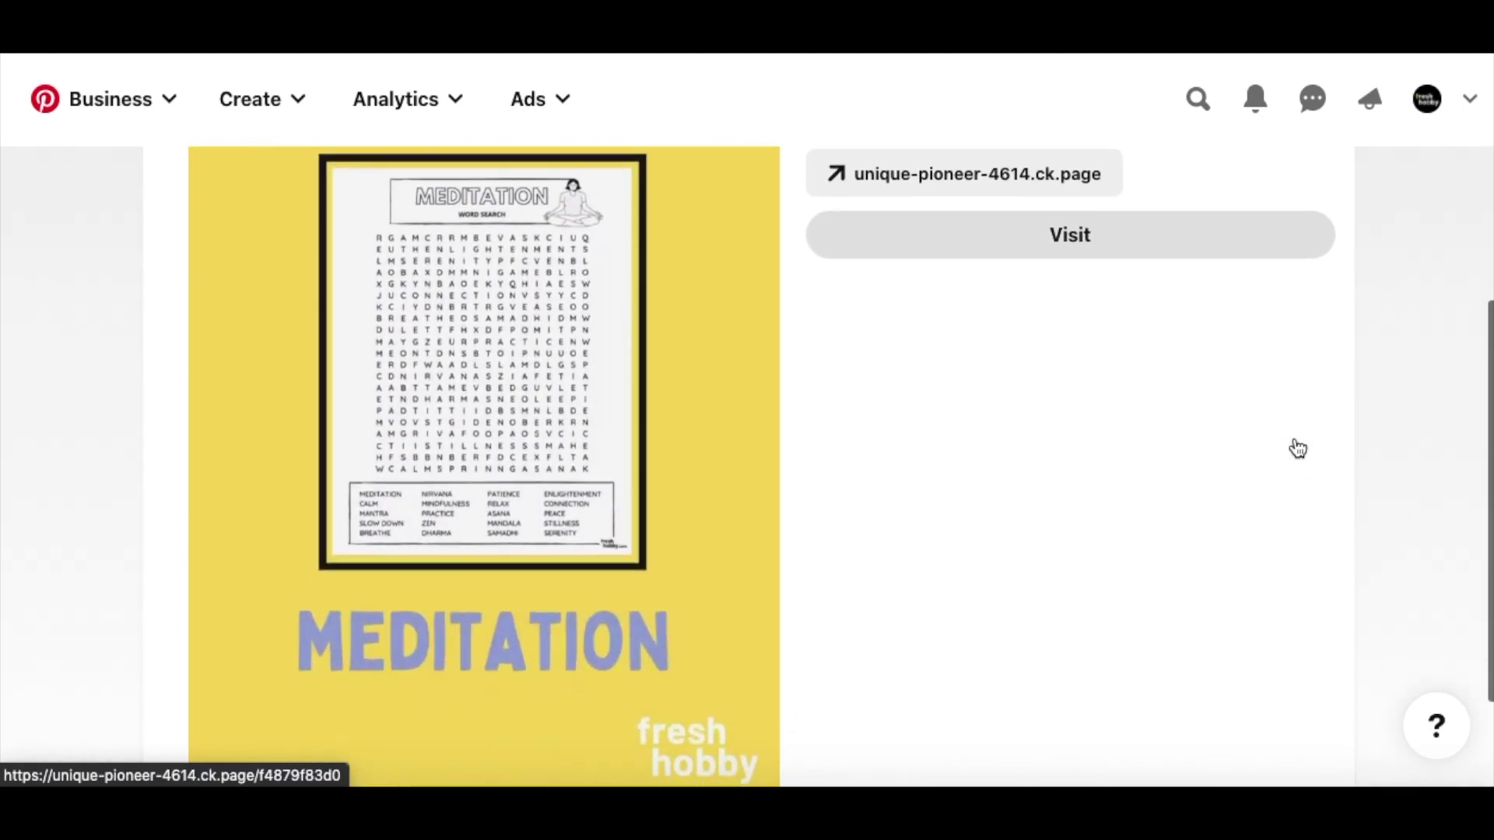
pyautogui.scroll(2, 1297, 449)
pyautogui.scroll(2, 1295, 445)
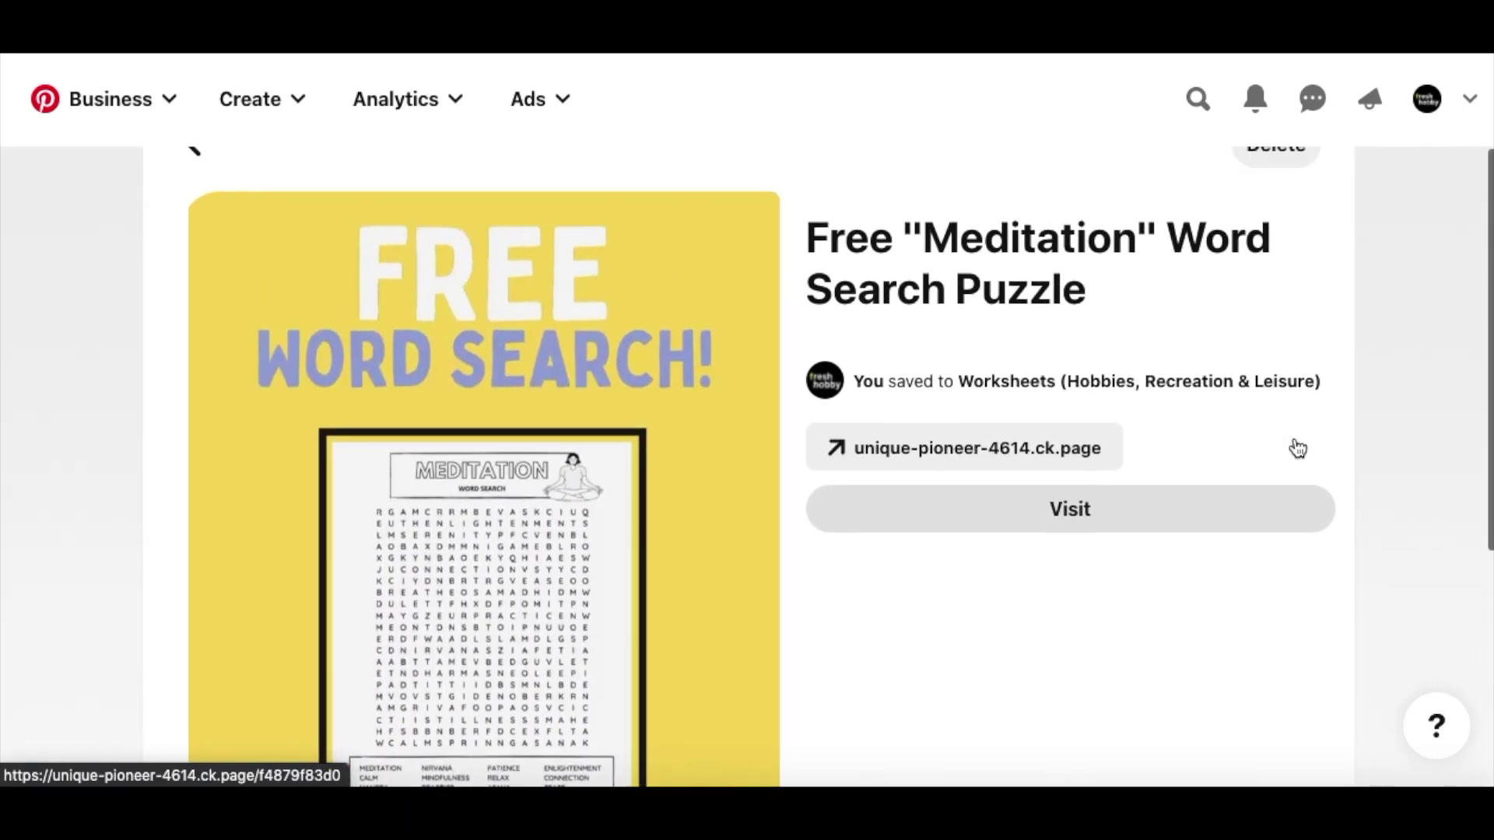
pyautogui.click(1012, 448)
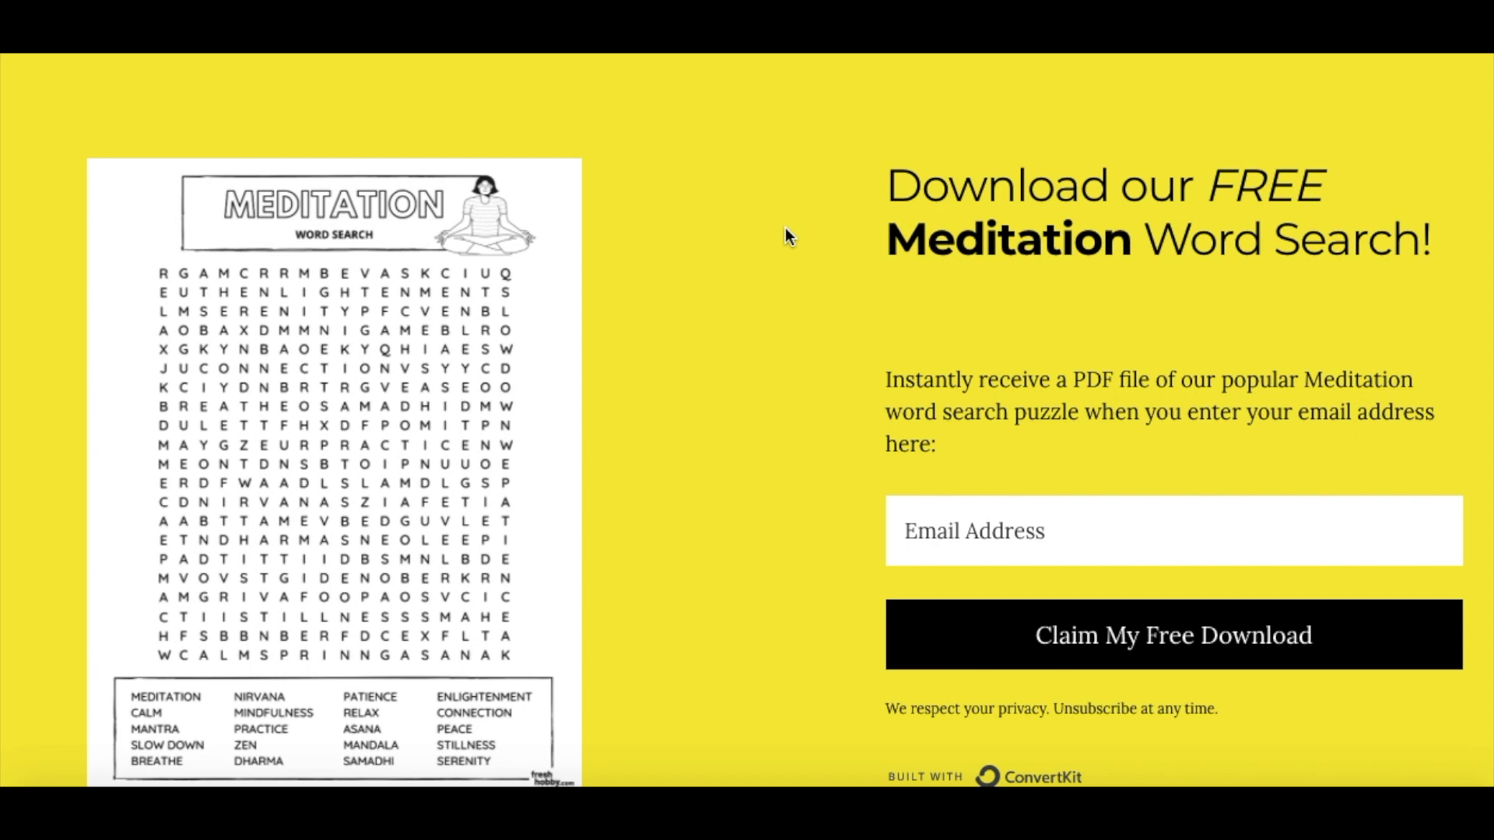
# Scroll through the live Meditation word search landing page to review its free download offer.
pyautogui.scroll(-2, 785, 229)
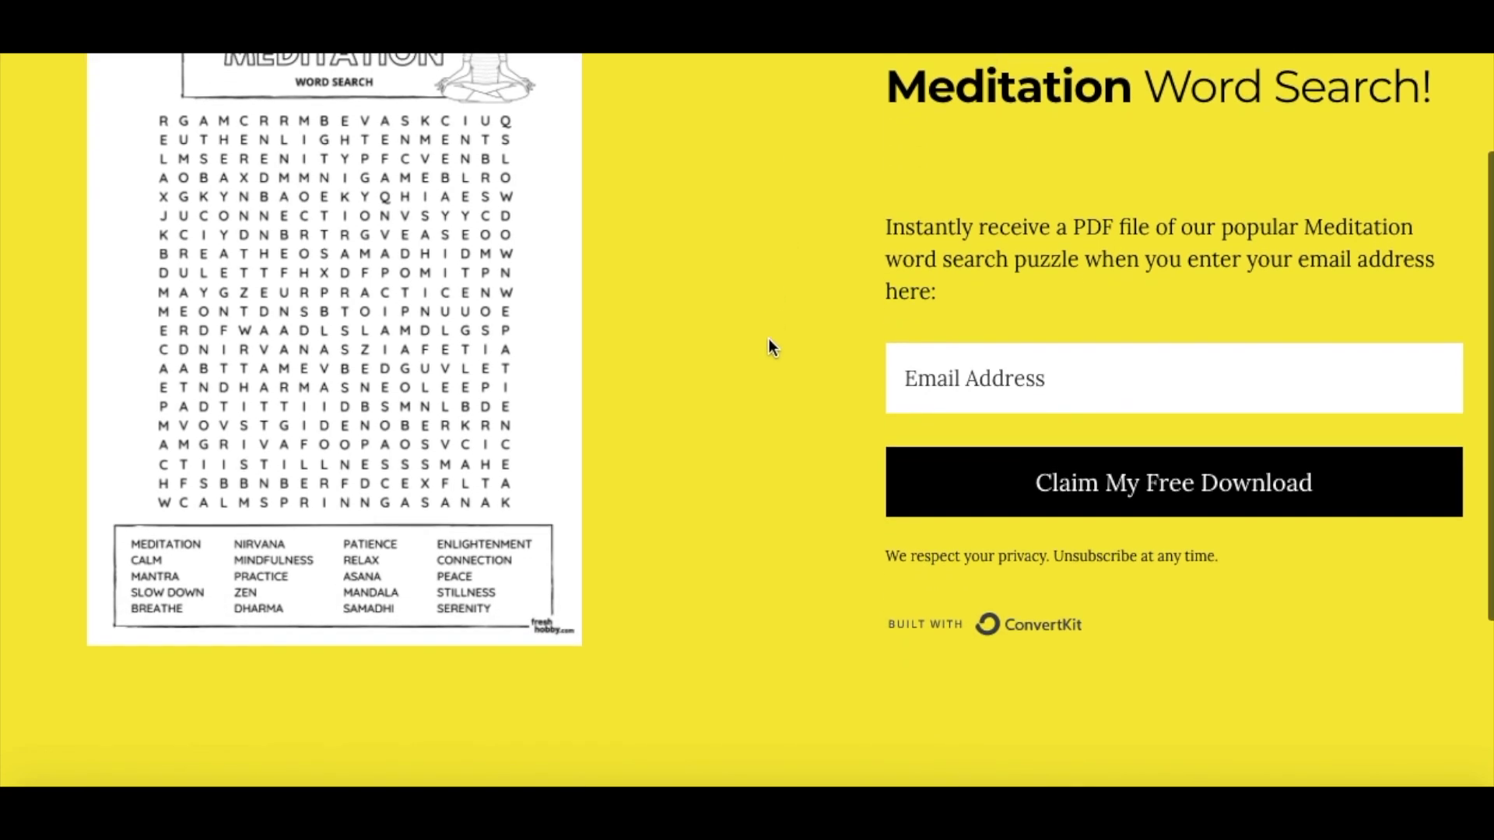
pyautogui.scroll(2, 813, 383)
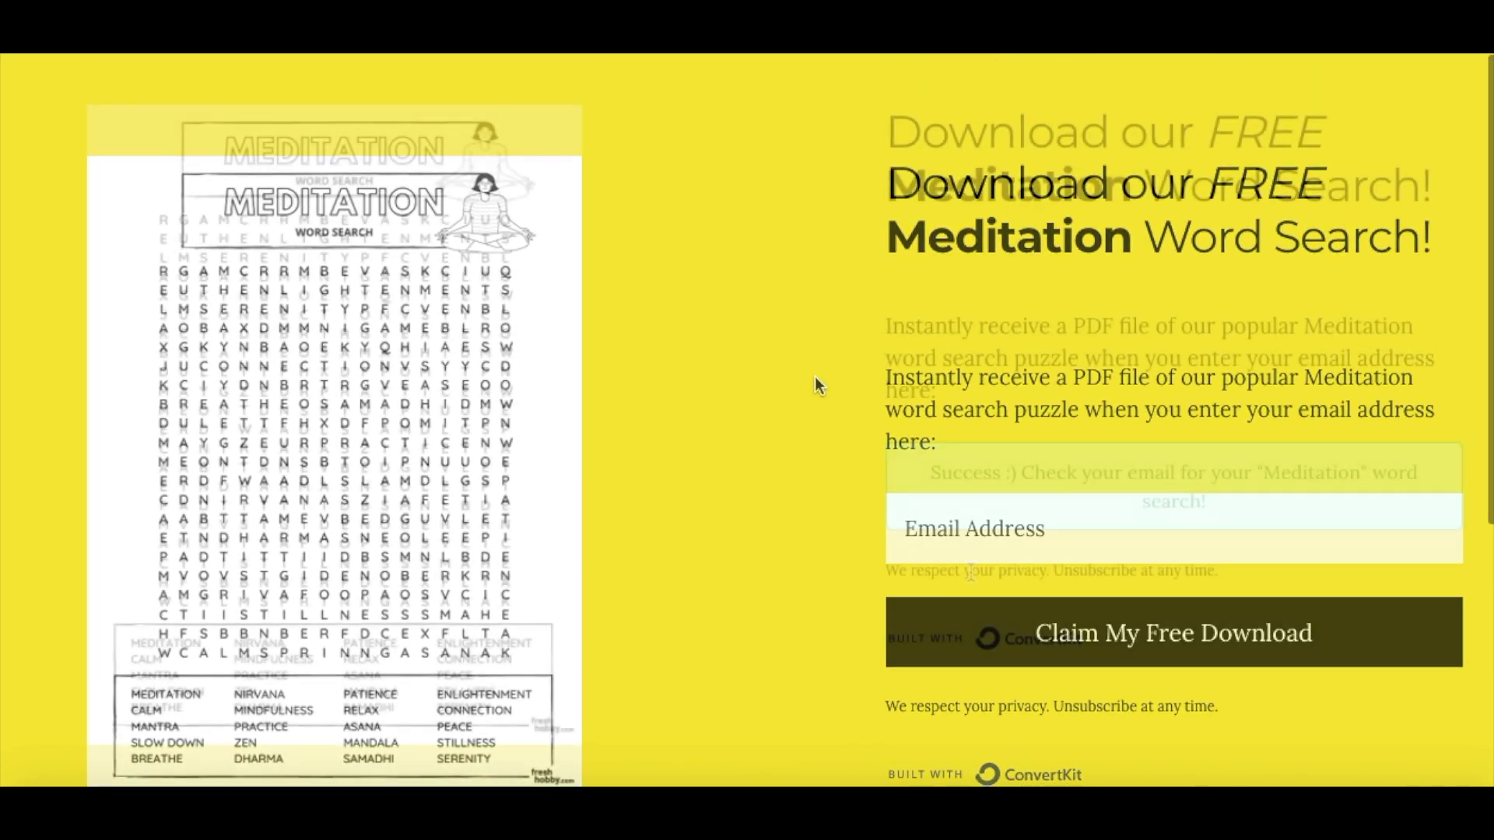